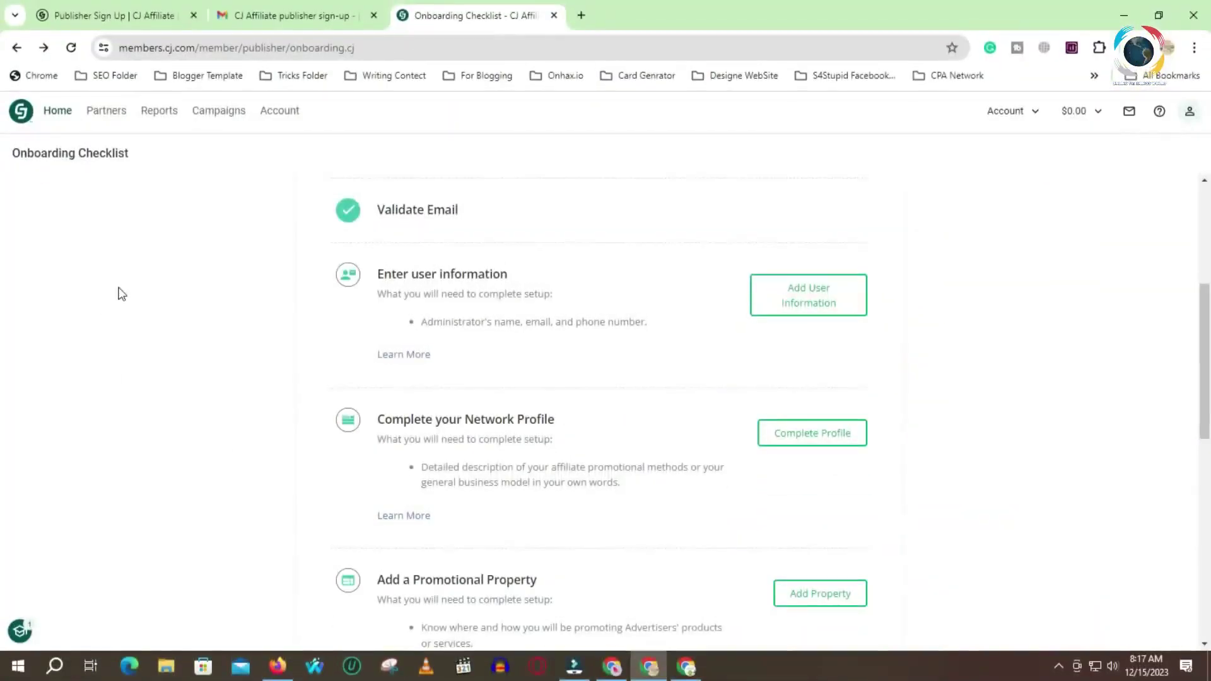
# Step: Check the publisher sign-up page, close it, and return to the onboarding checklist
pyautogui.scroll(5, 124, 309)
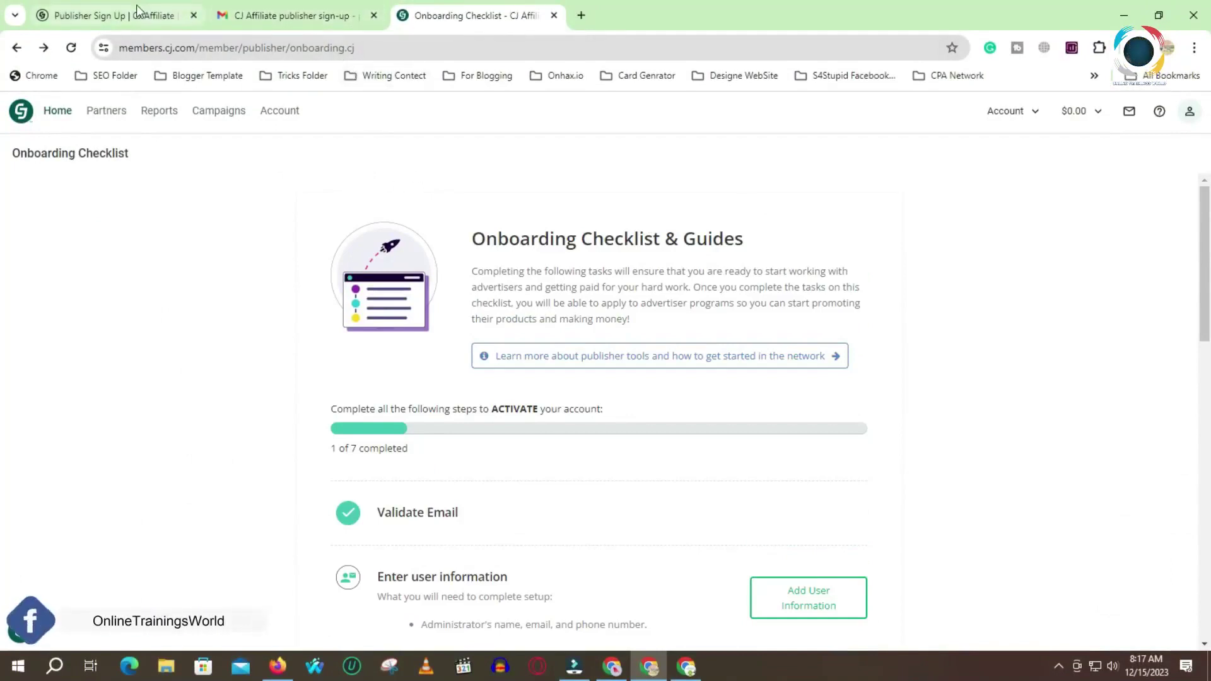
pyautogui.click(177, 15)
pyautogui.scroll(3, 523, 308)
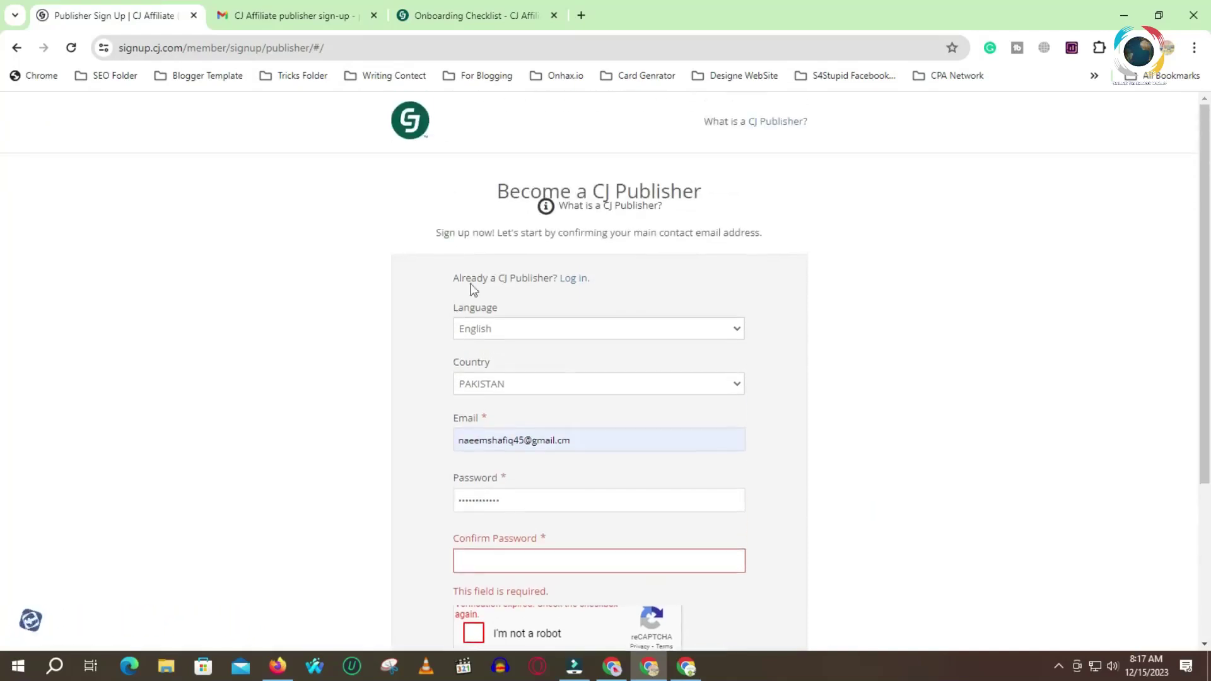
pyautogui.click(486, 9)
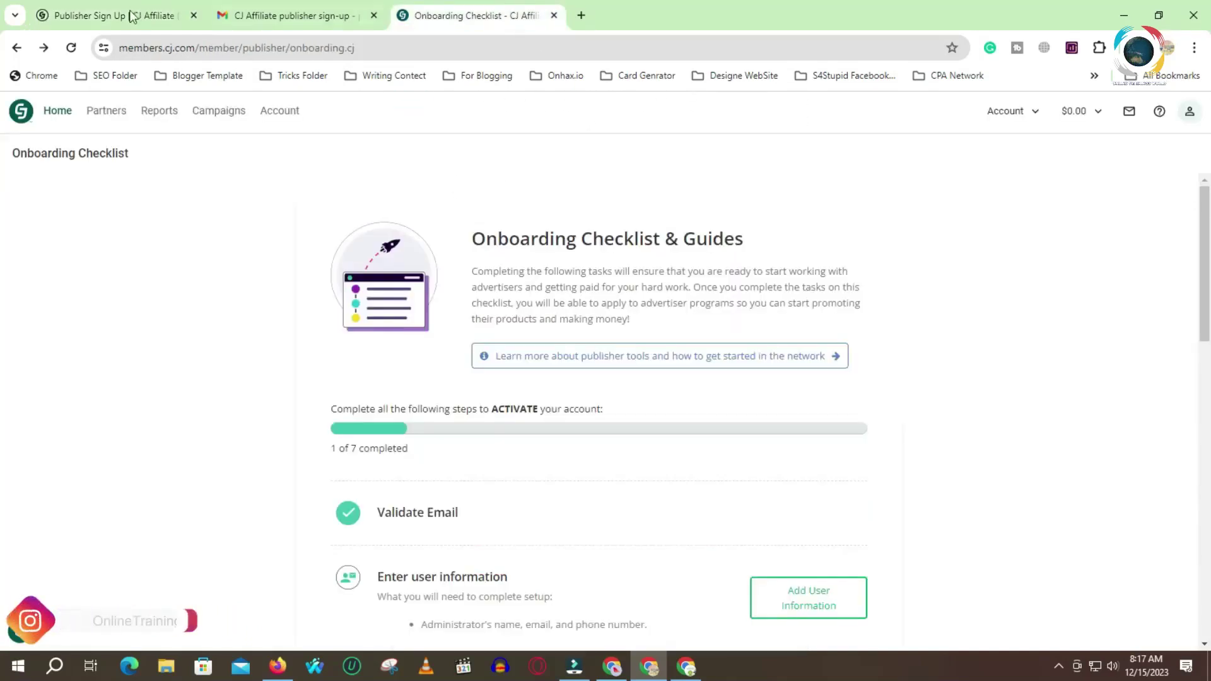
pyautogui.click(193, 16)
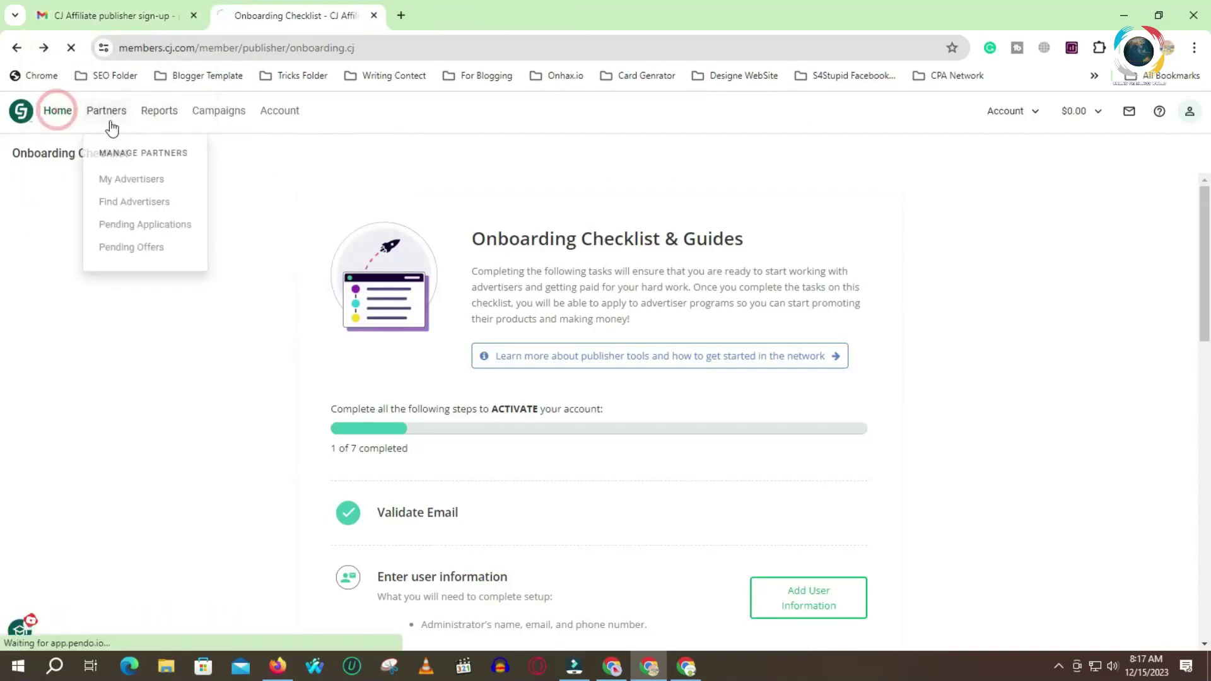
# Step: Try to open the placement Opportunities page
pyautogui.moveTo(149, 127)
pyautogui.moveTo(211, 121)
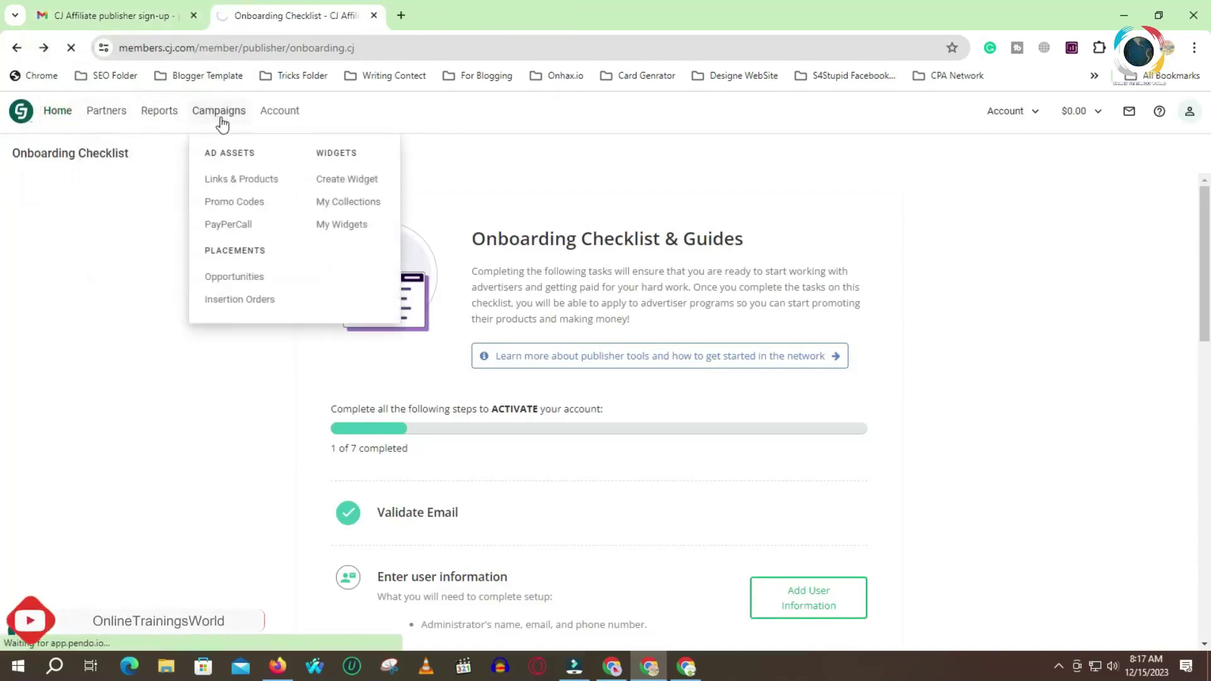
pyautogui.click(251, 276)
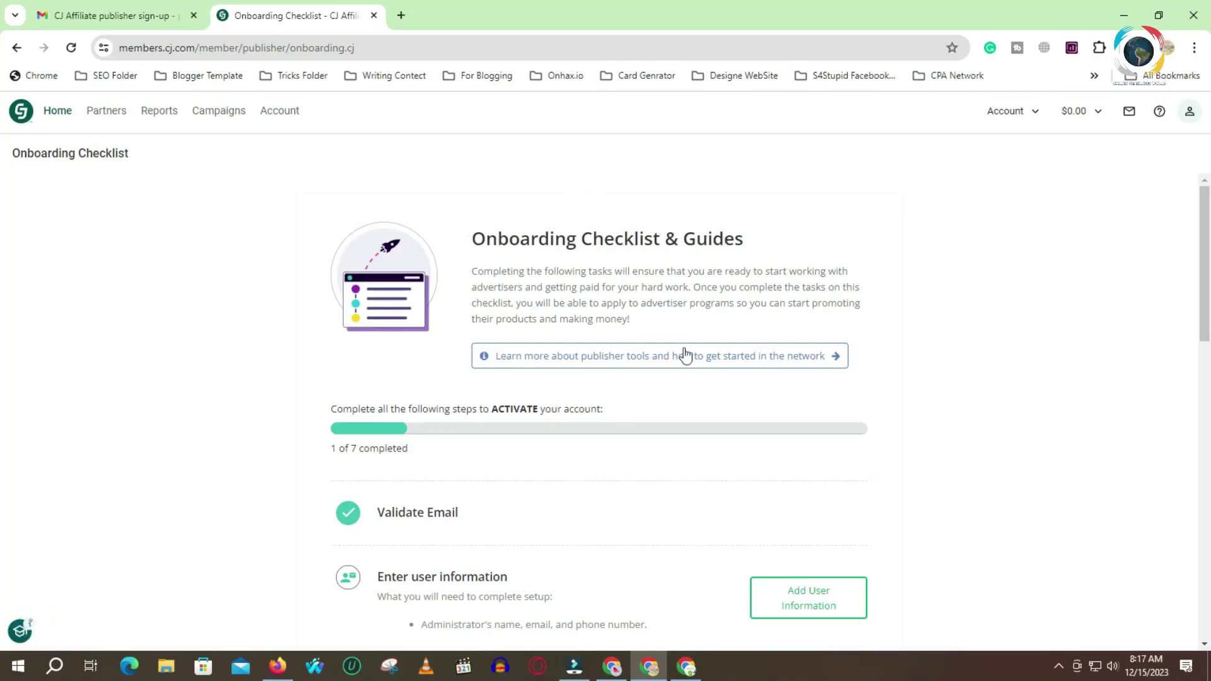
# Step: Review the onboarding checklist tasks required to activate the account, from user information to the final questions
pyautogui.scroll(-12, 527, 424)
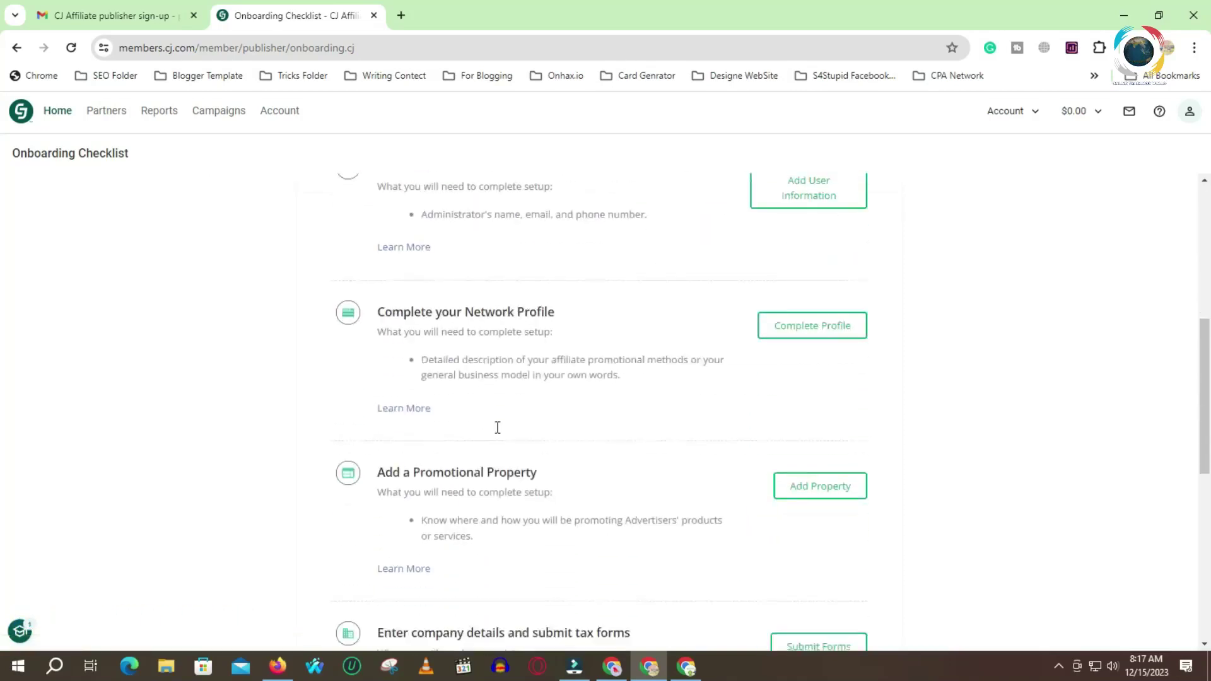
pyautogui.scroll(11, 567, 396)
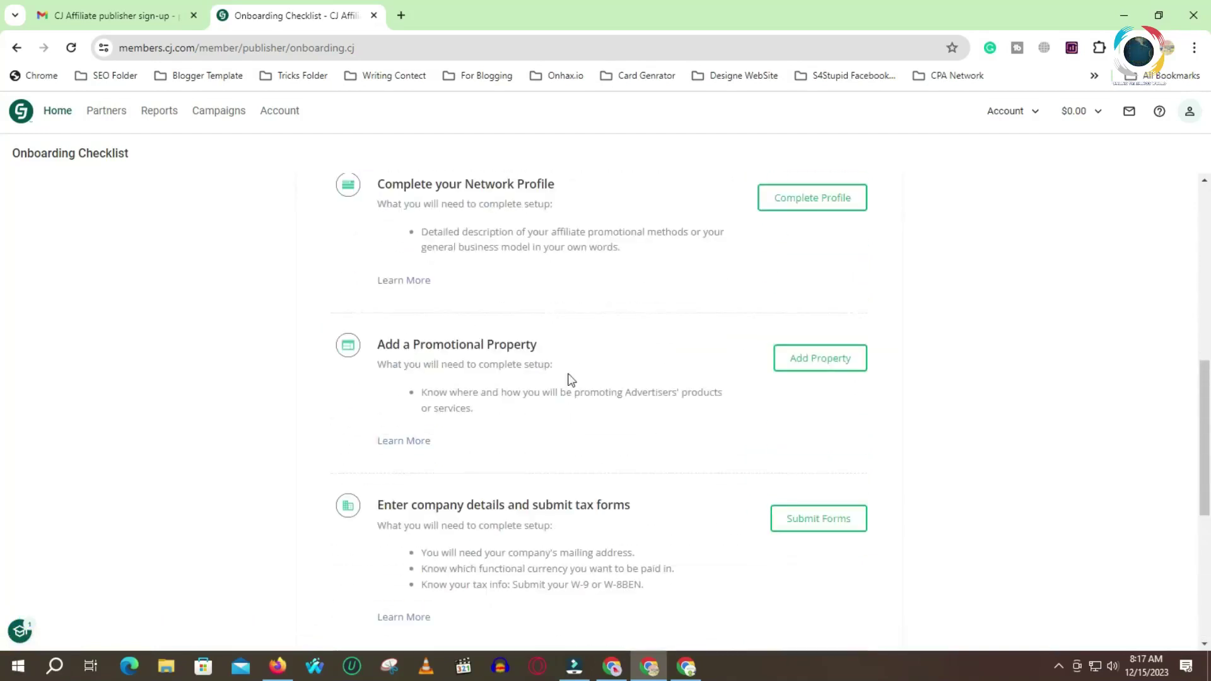
pyautogui.scroll(-3, 486, 365)
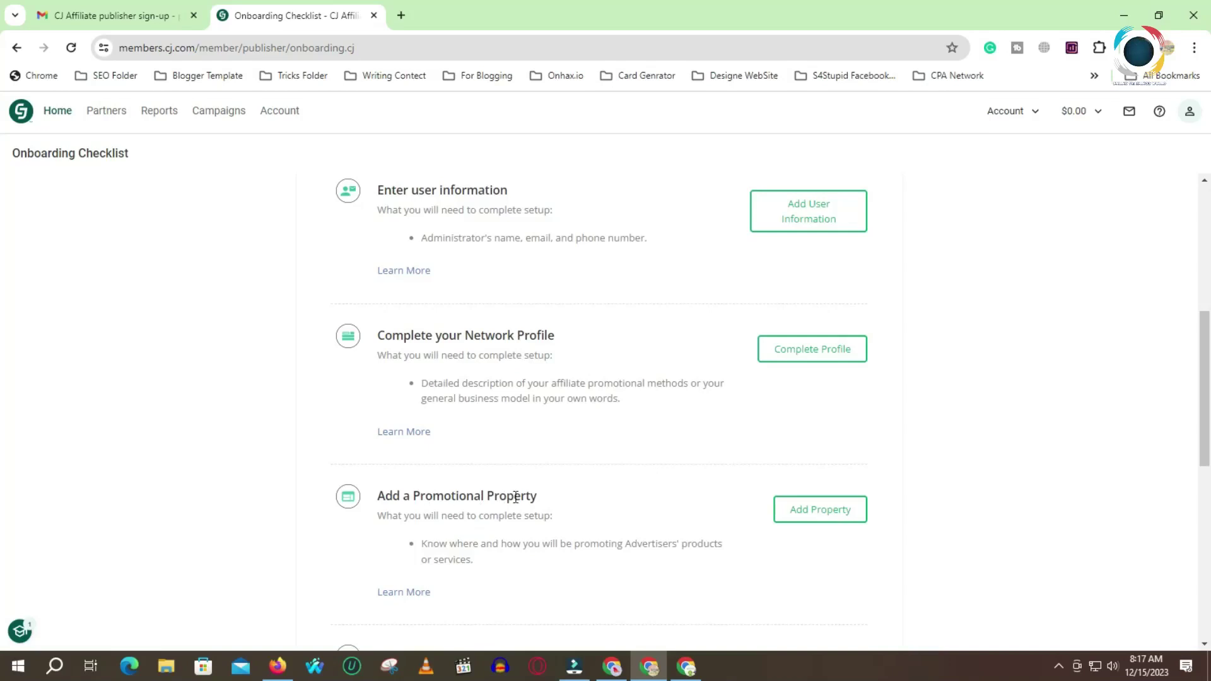
pyautogui.scroll(-1, 513, 494)
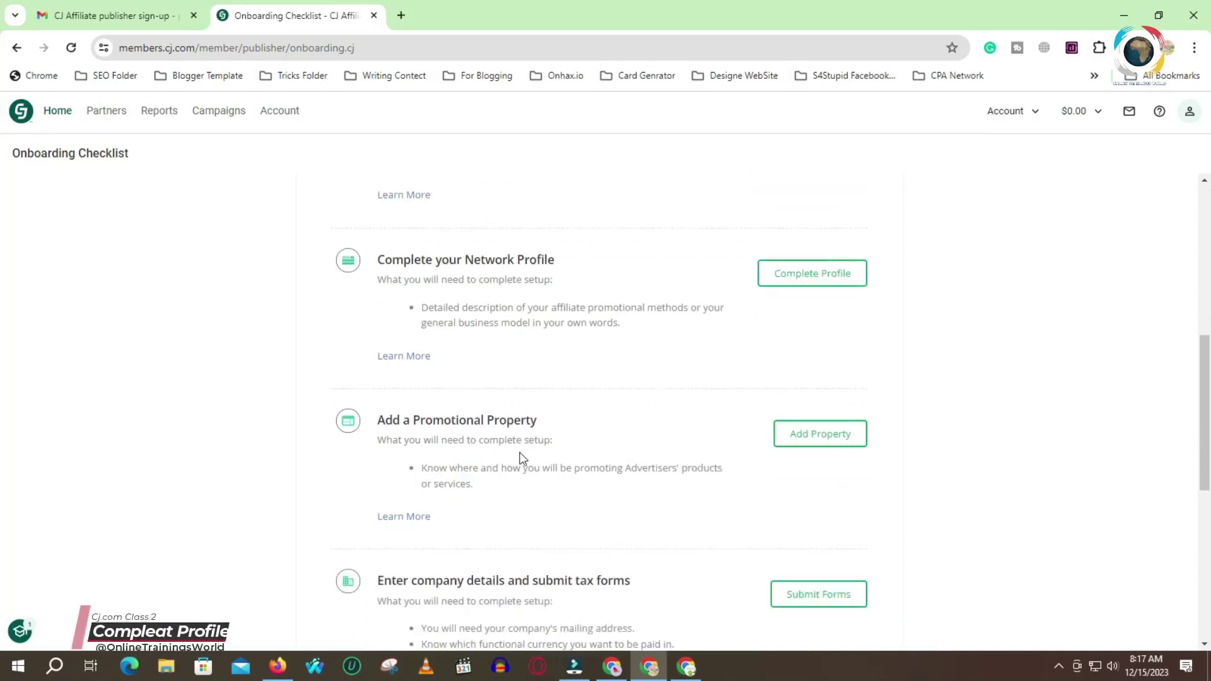
pyautogui.scroll(-2, 513, 502)
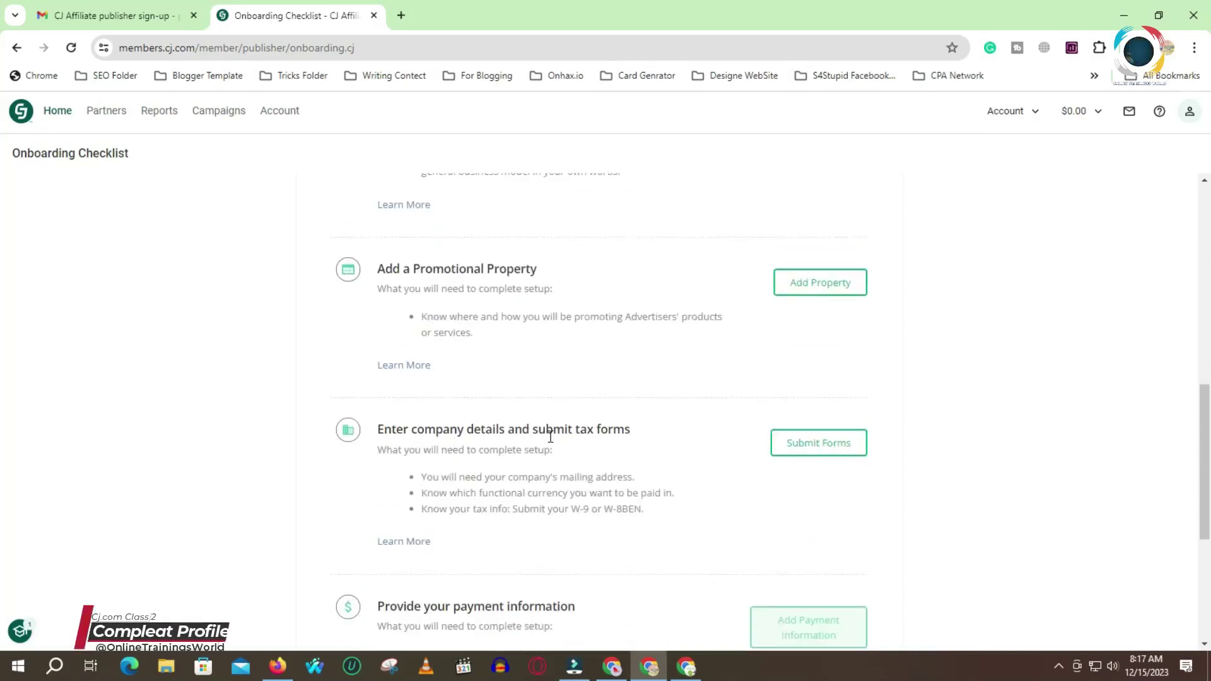
pyautogui.scroll(-2, 469, 485)
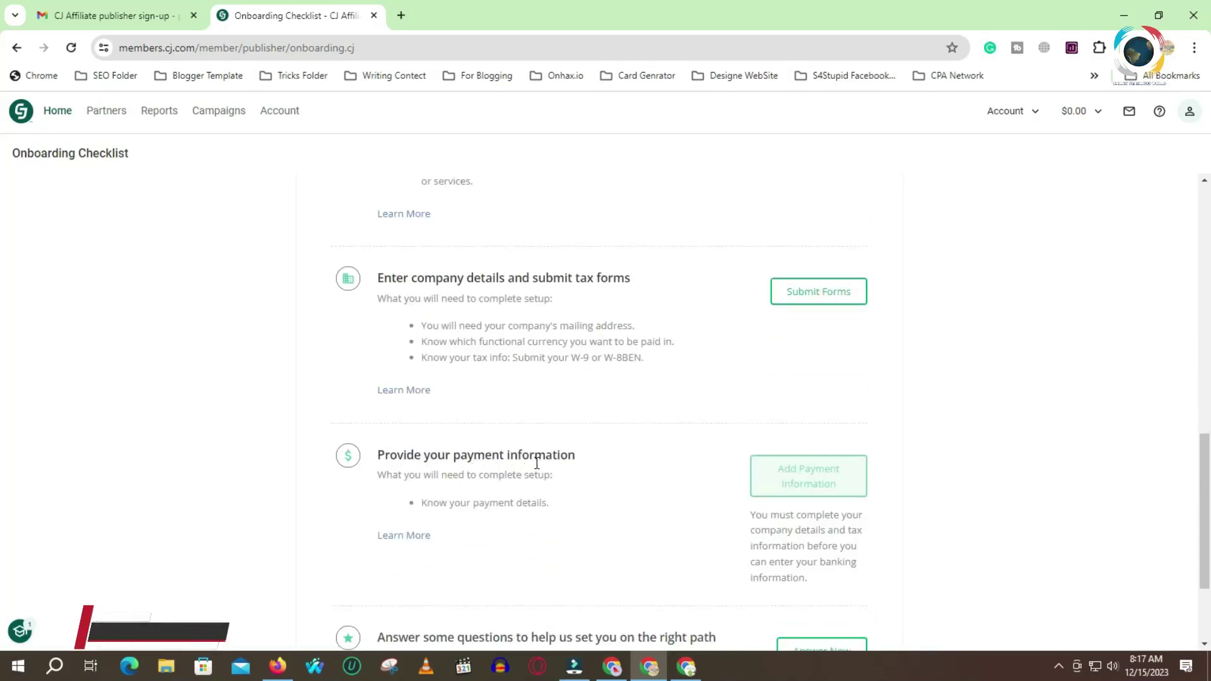
pyautogui.scroll(-2, 419, 508)
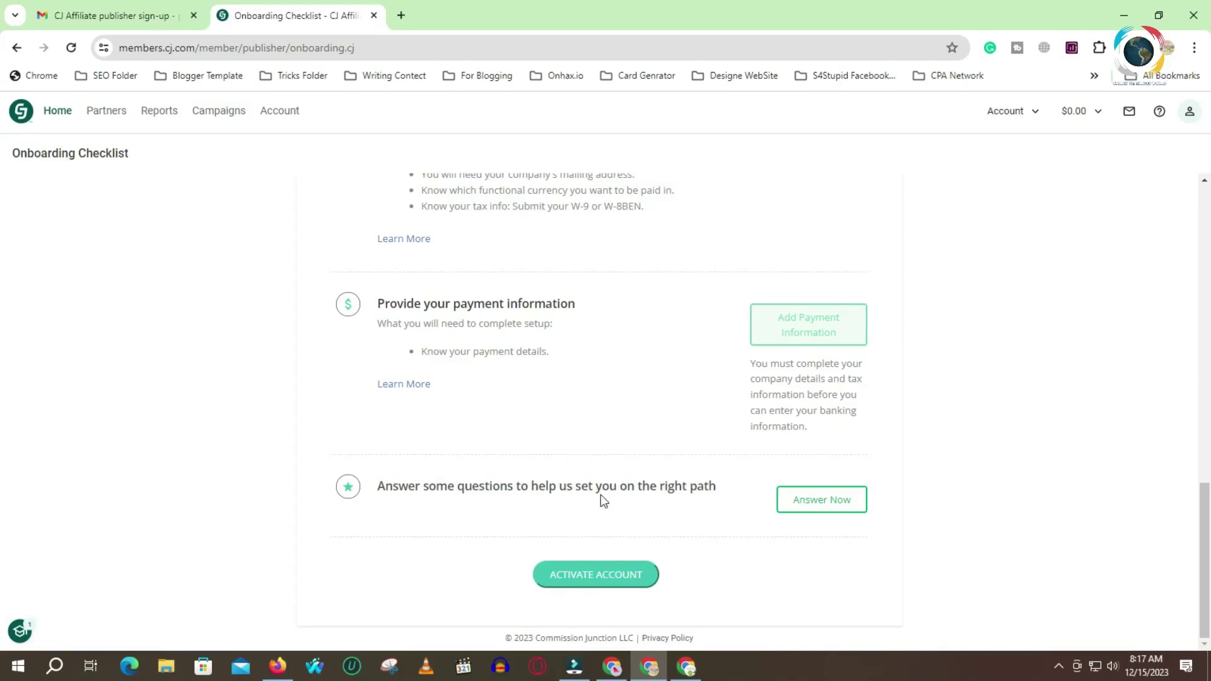
pyautogui.scroll(15, 606, 490)
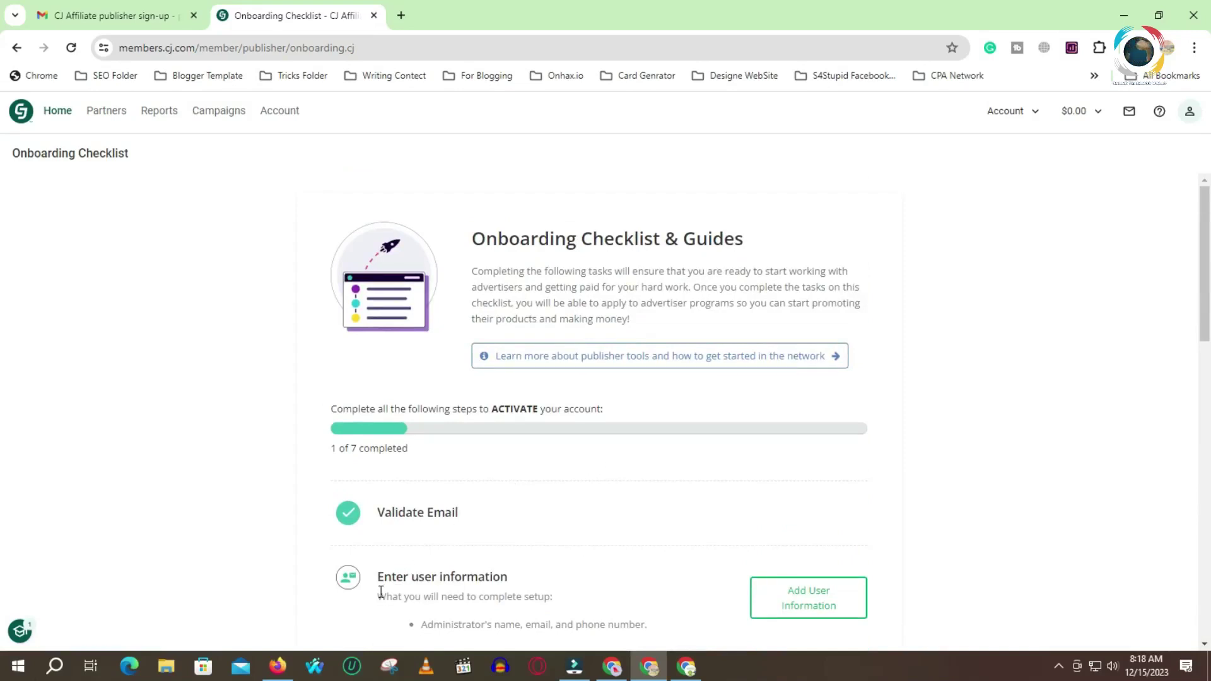
# Step: Start the user information task, edit the existing superuser, and enter the user's first and last name
pyautogui.click(804, 596)
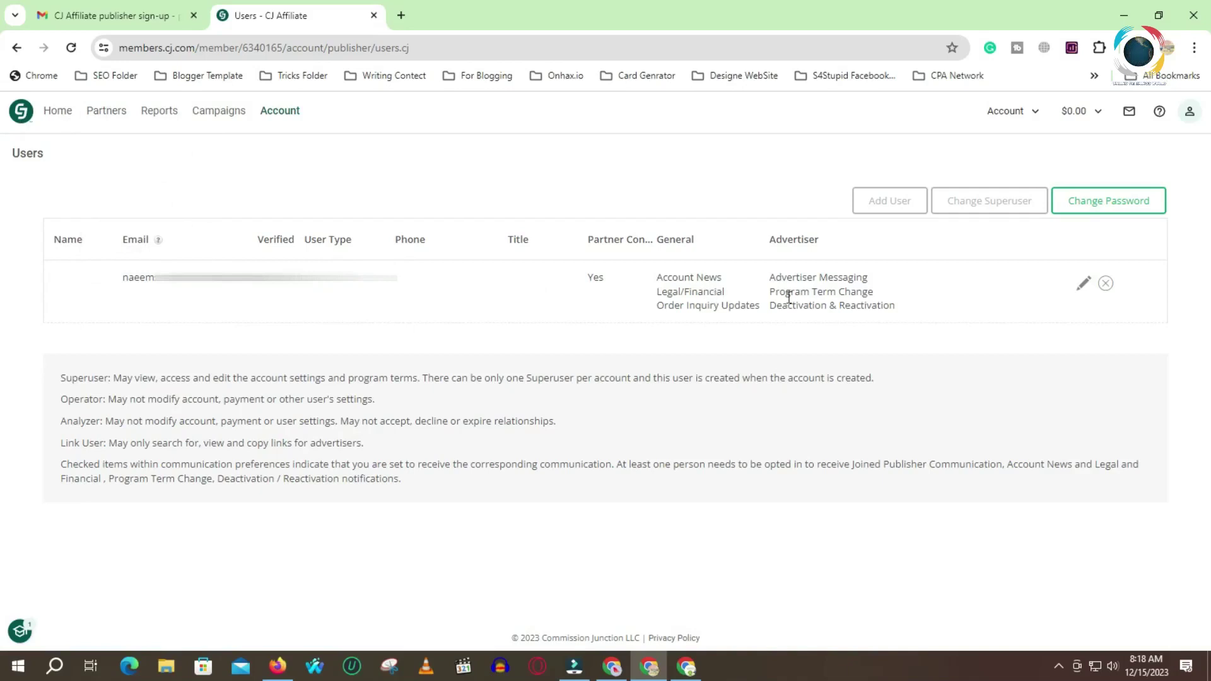
pyautogui.click(1082, 286)
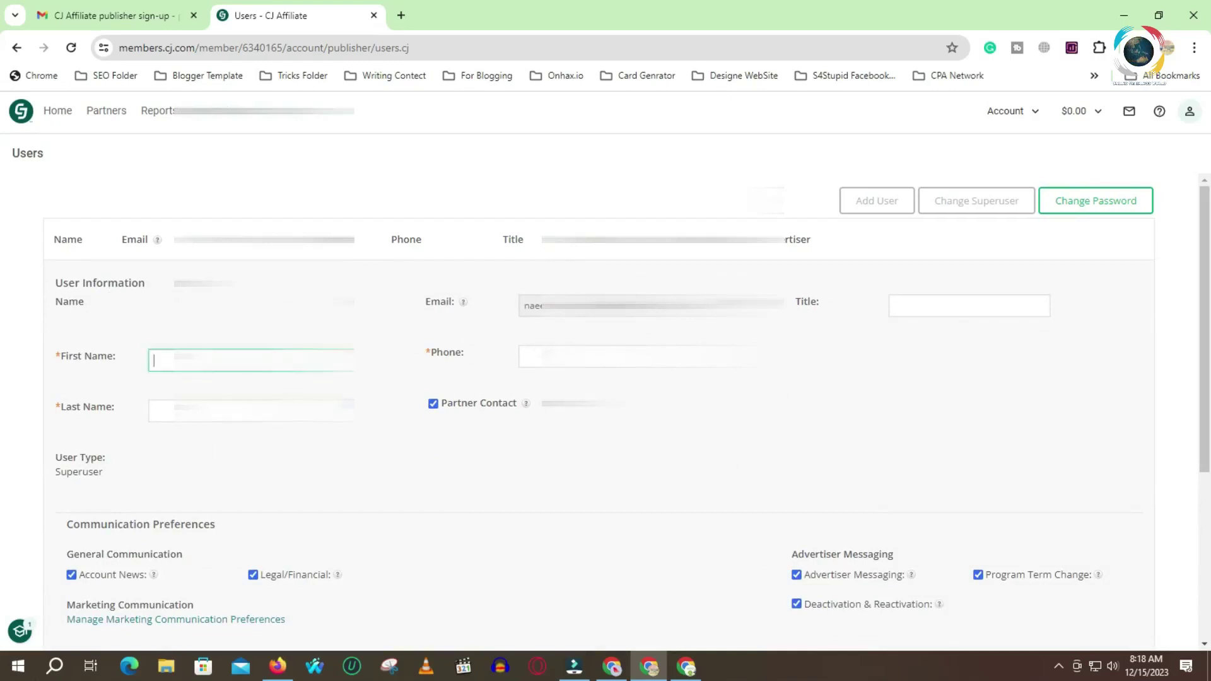
pyautogui.click(252, 360)
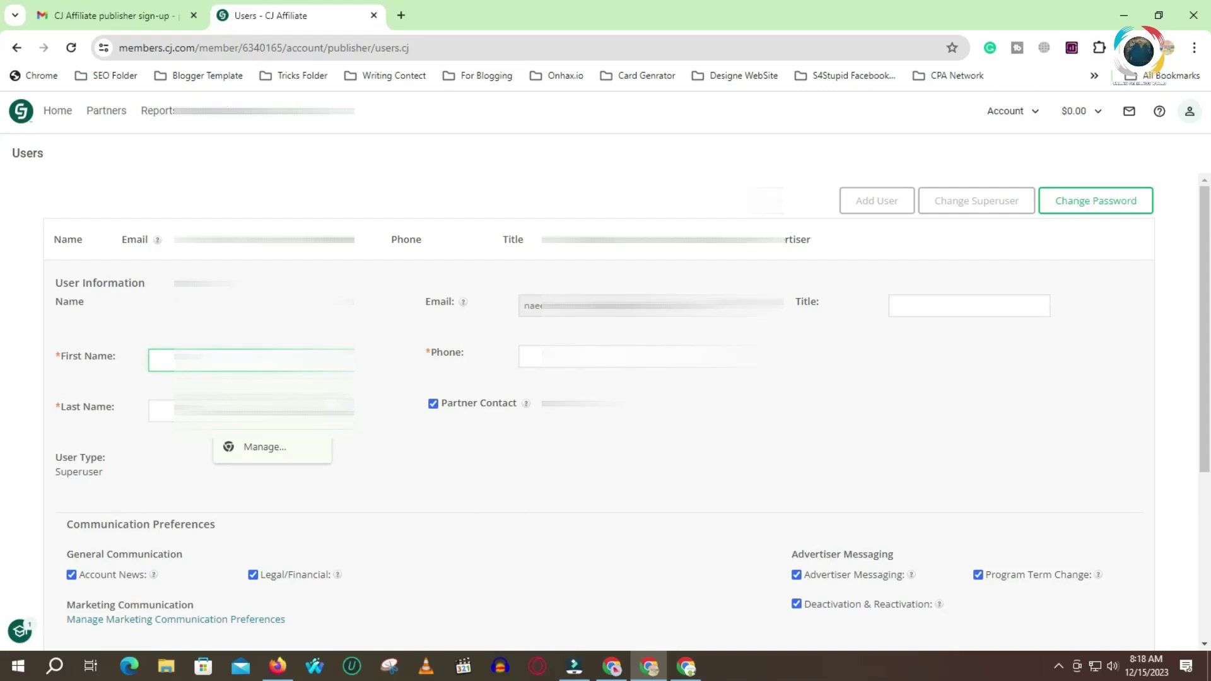
pyautogui.write('Naeem')
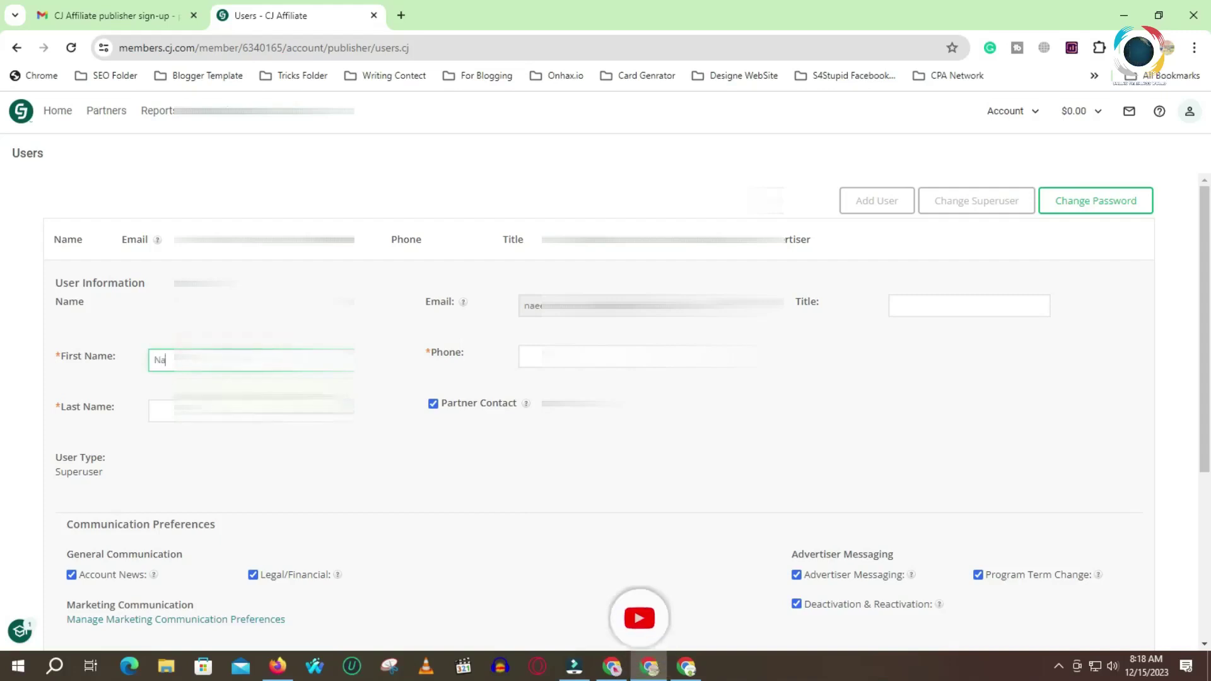
pyautogui.press('Tab')
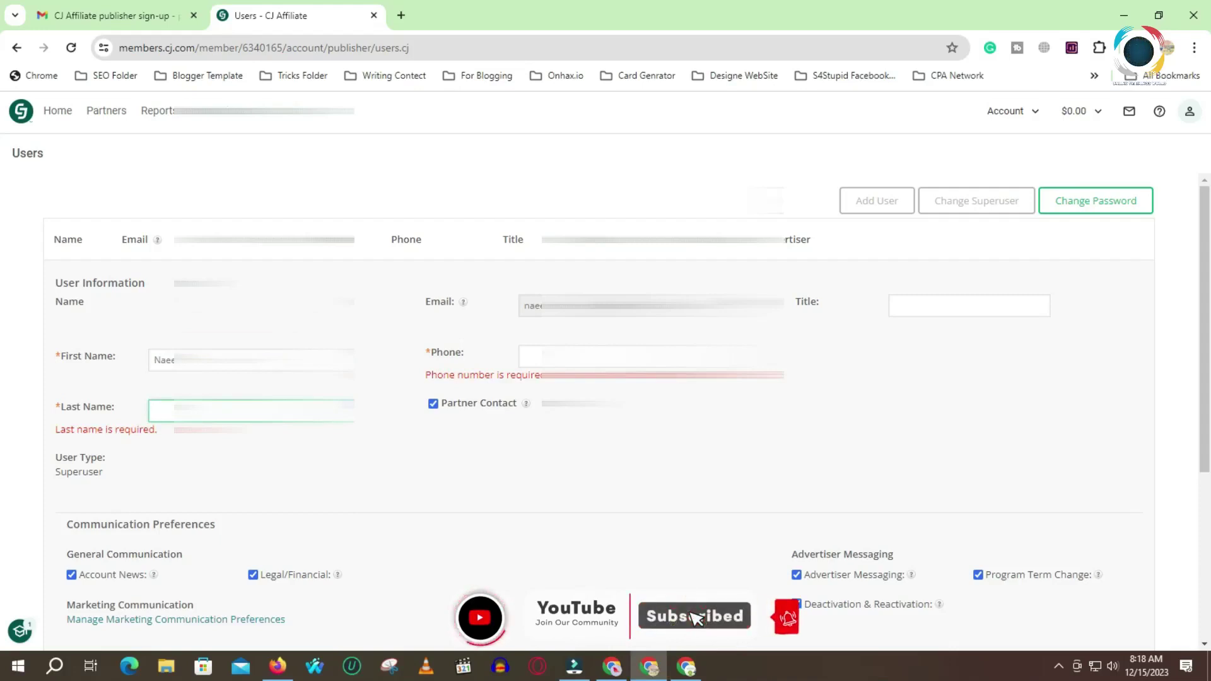
pyautogui.write('Shafi')
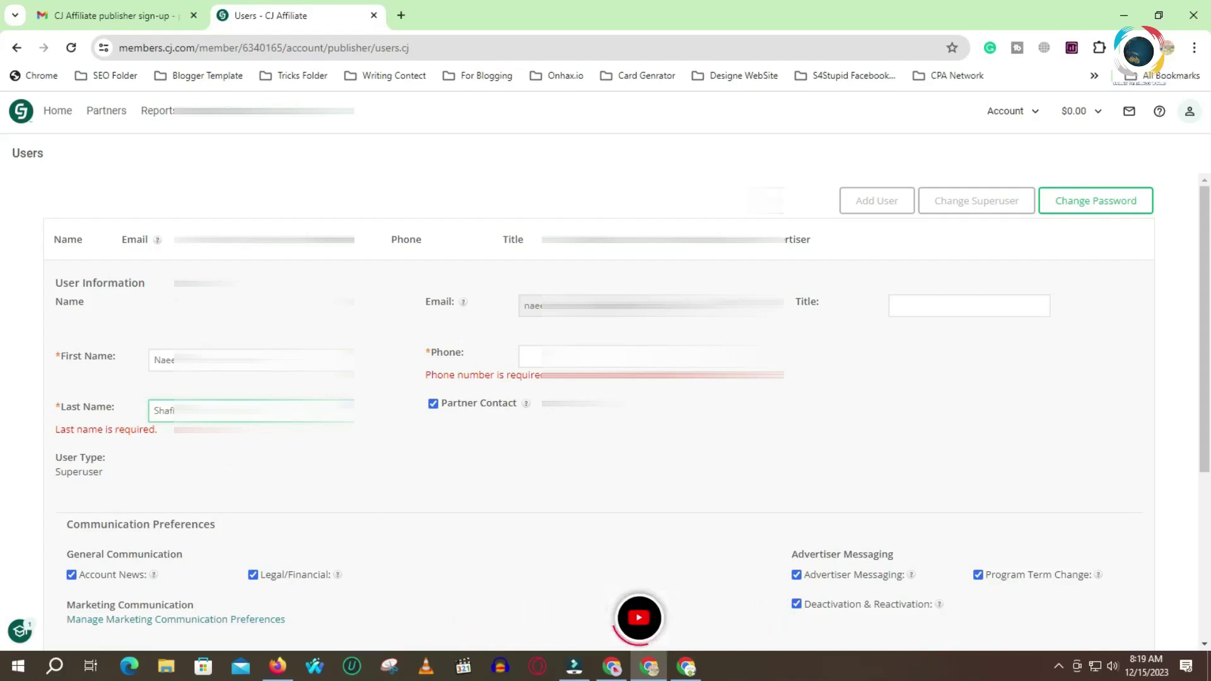
# Step: Enter the user's phone number and title, then save the user information
pyautogui.click(523, 364)
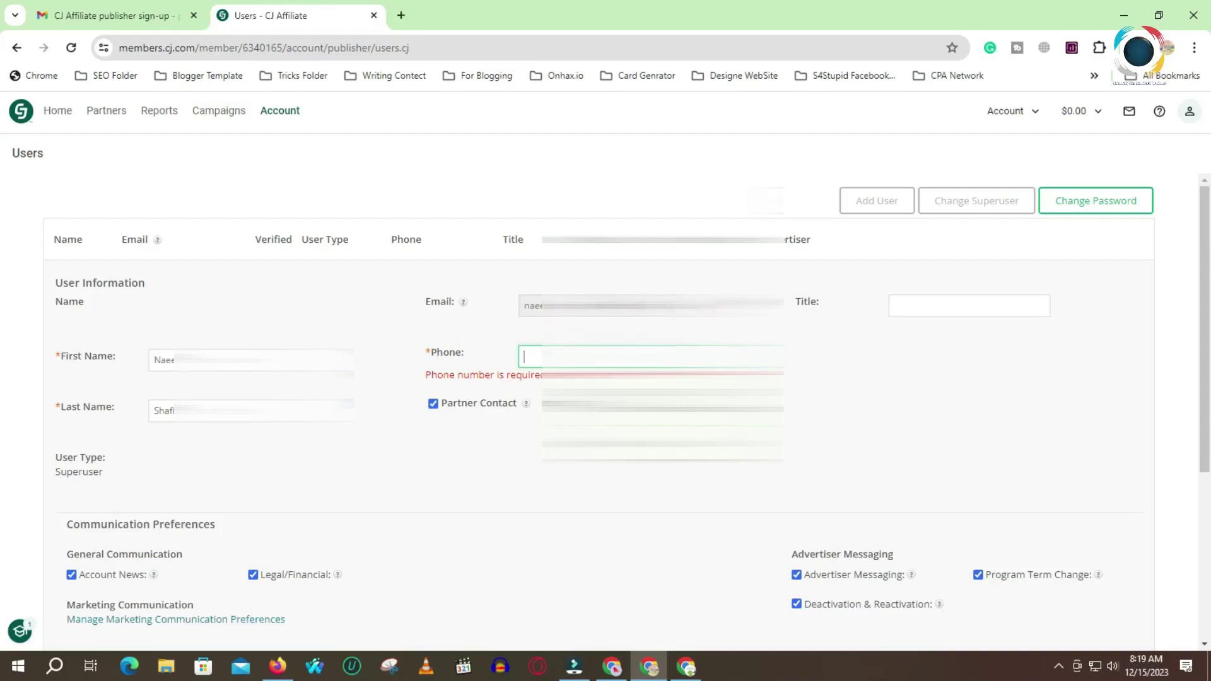
pyautogui.click(595, 407)
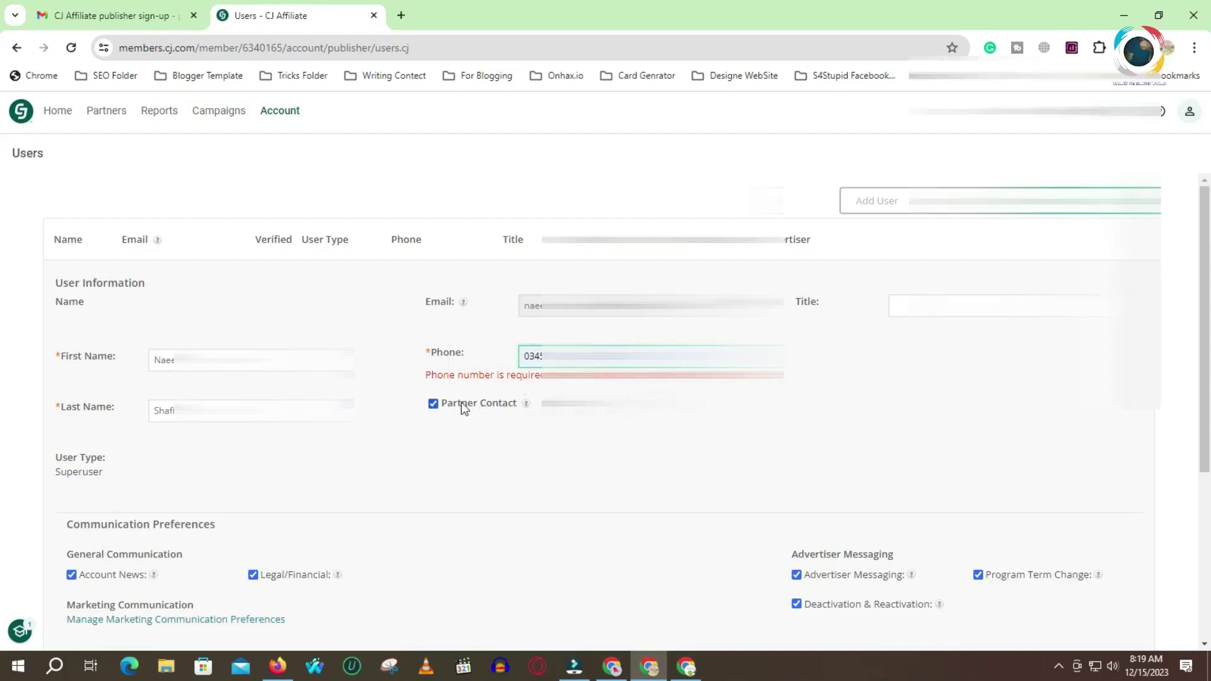
pyautogui.click(981, 307)
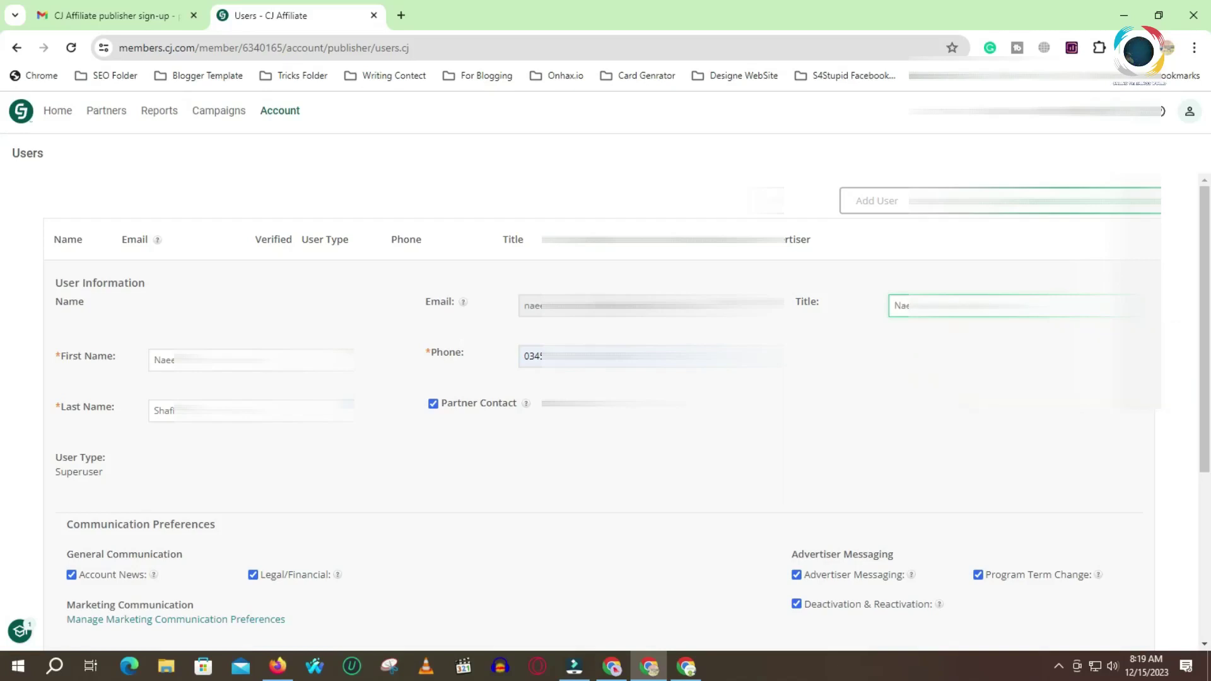
pyautogui.click(779, 447)
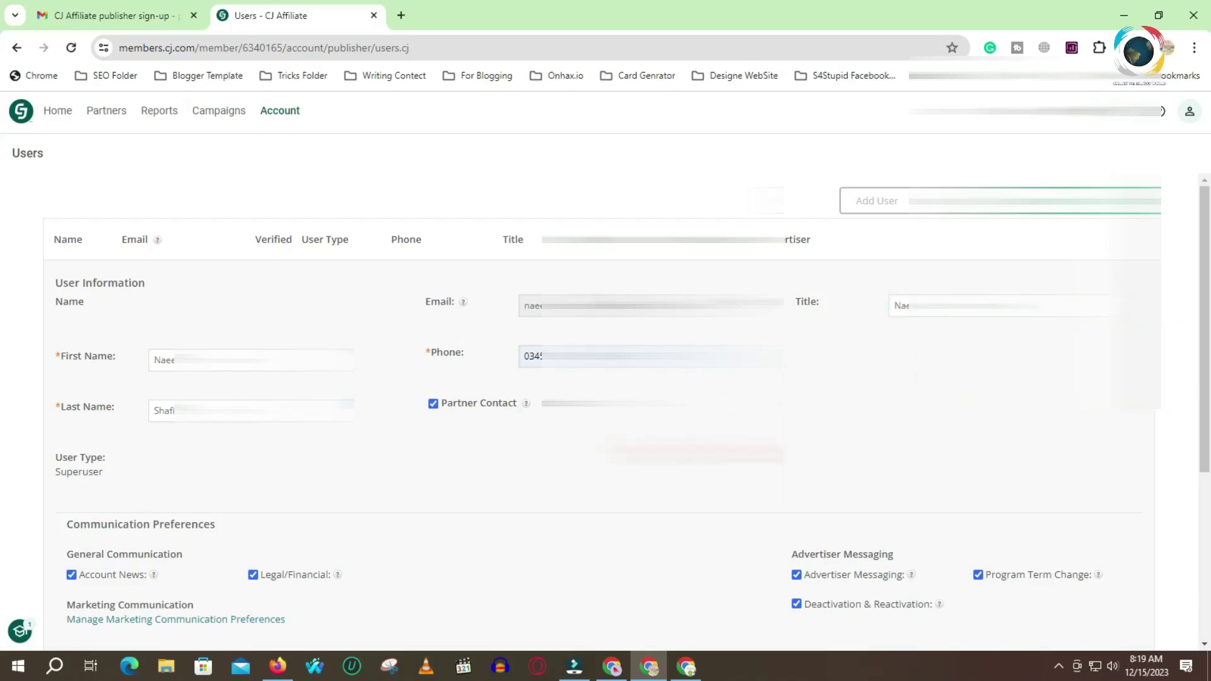
pyautogui.scroll(-1, 606, 378)
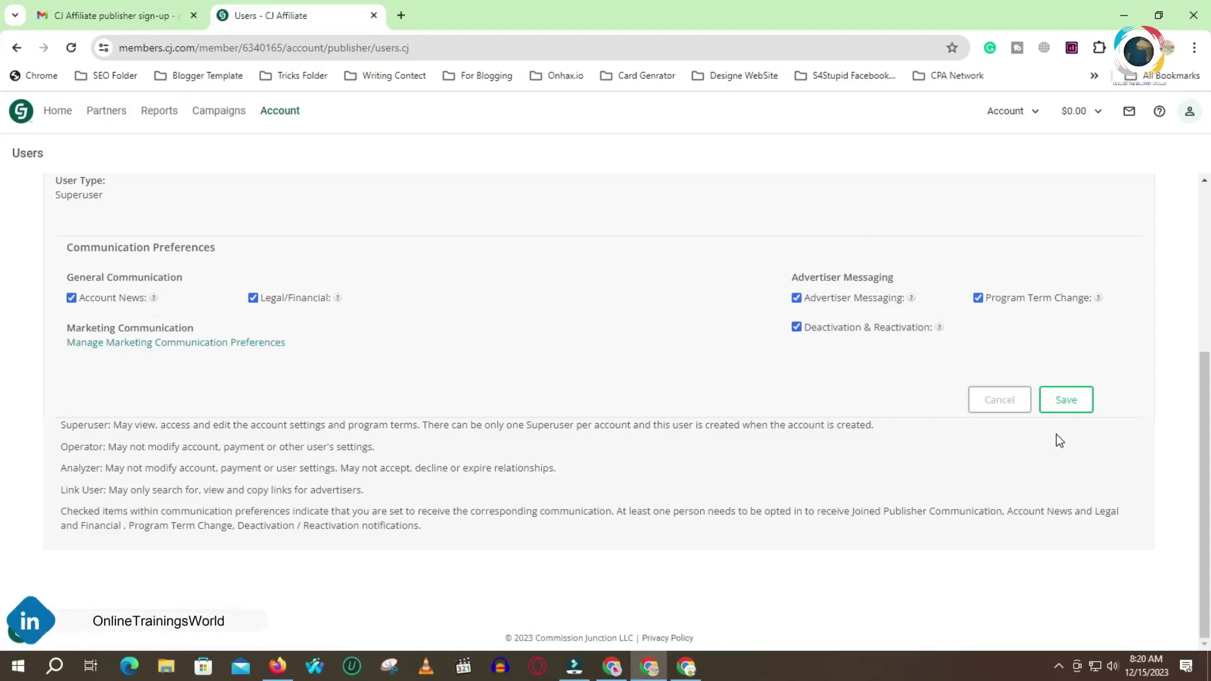
pyautogui.click(1069, 407)
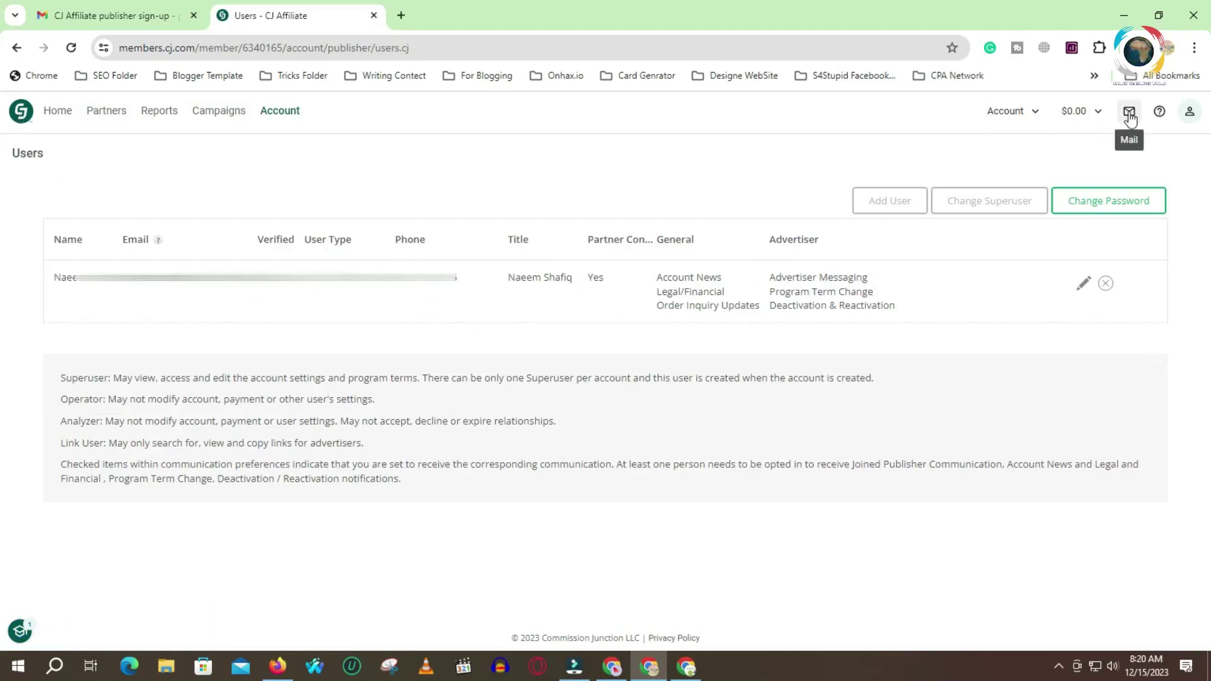
# Step: Open the Manage Accounts page and view the list of accounts
pyautogui.click(1017, 112)
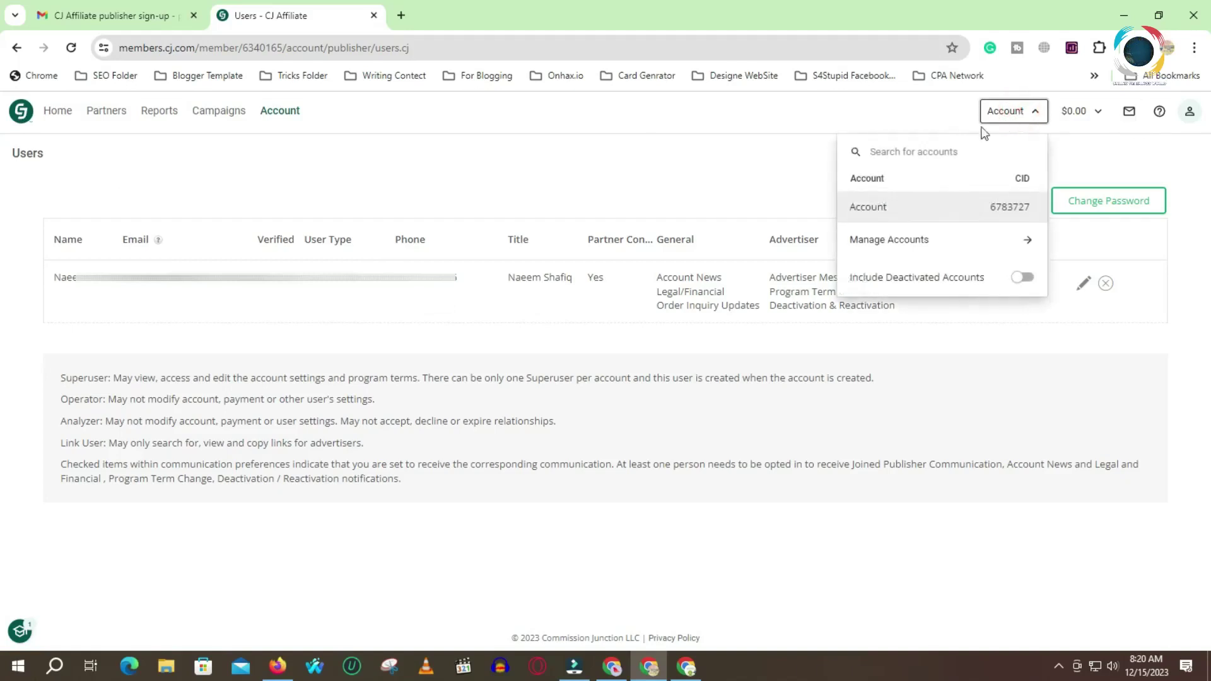
pyautogui.click(883, 213)
pyautogui.click(1023, 114)
pyautogui.click(846, 241)
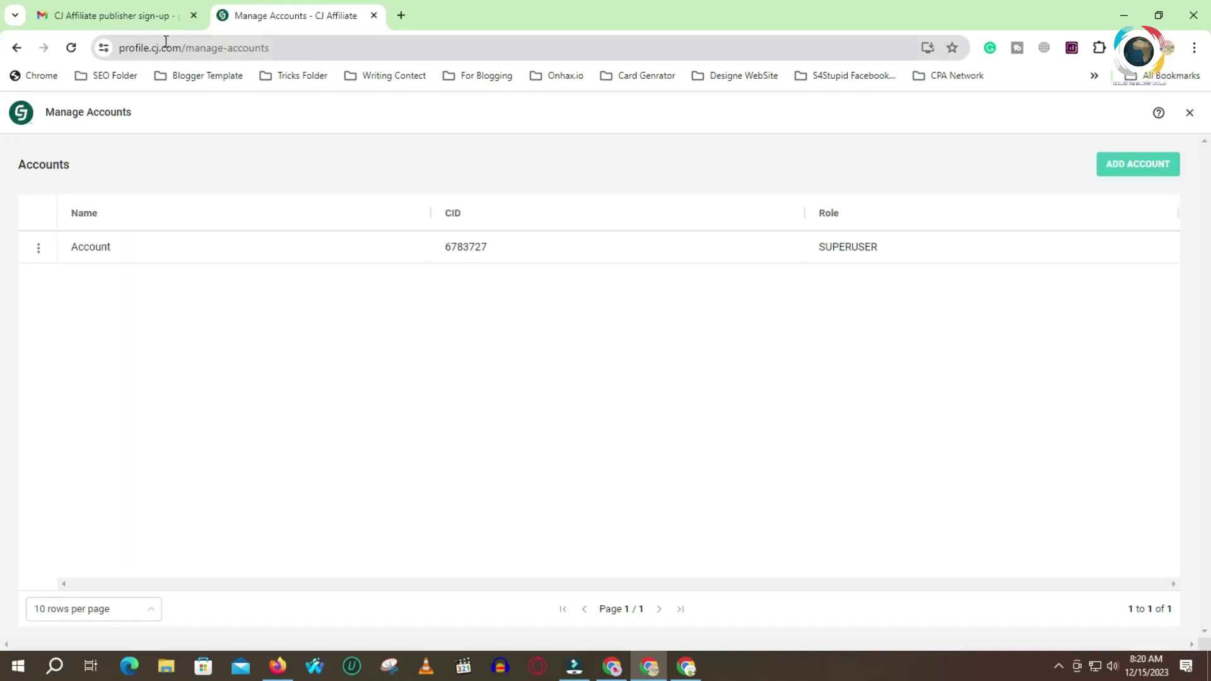
pyautogui.click(186, 47)
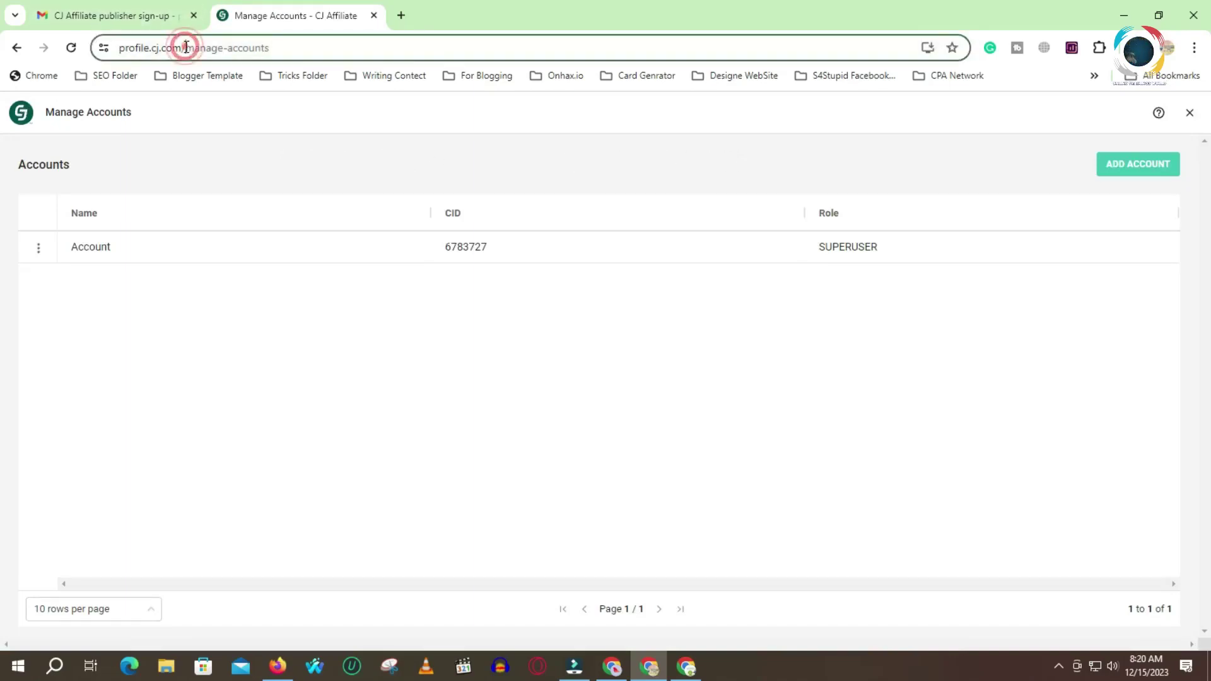
# Step: Return to the onboarding checklist and start the guided walkthrough for completing the Network Profile
pyautogui.click(17, 48)
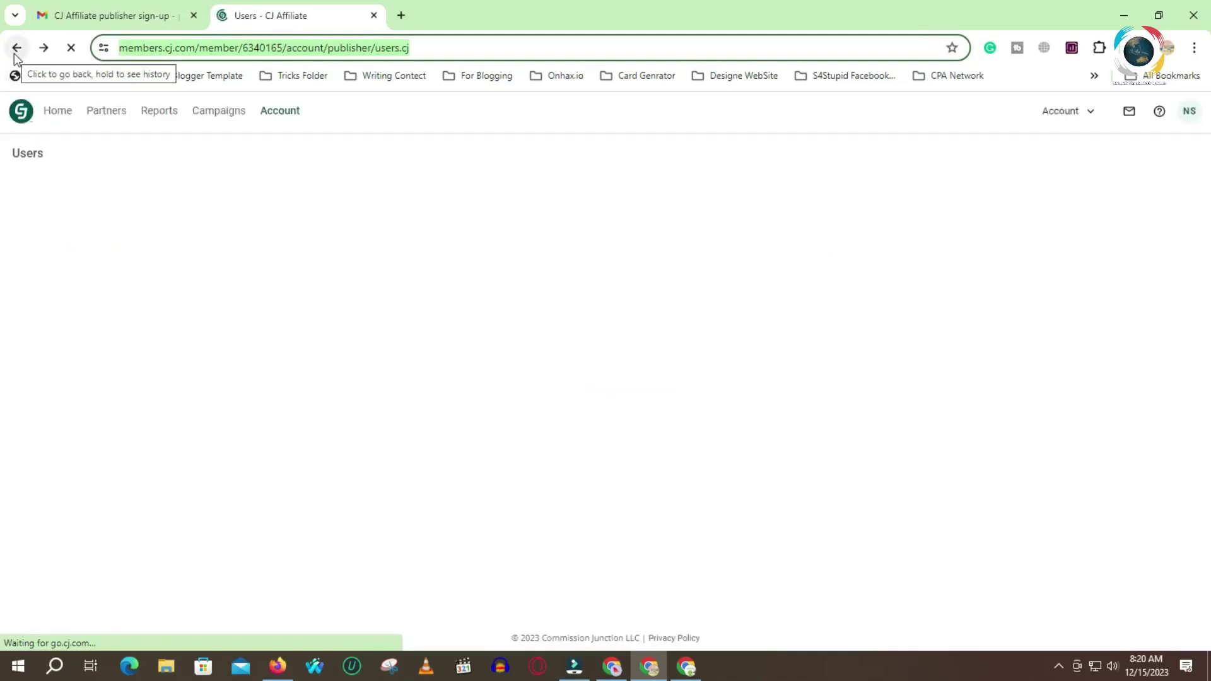
pyautogui.click(16, 50)
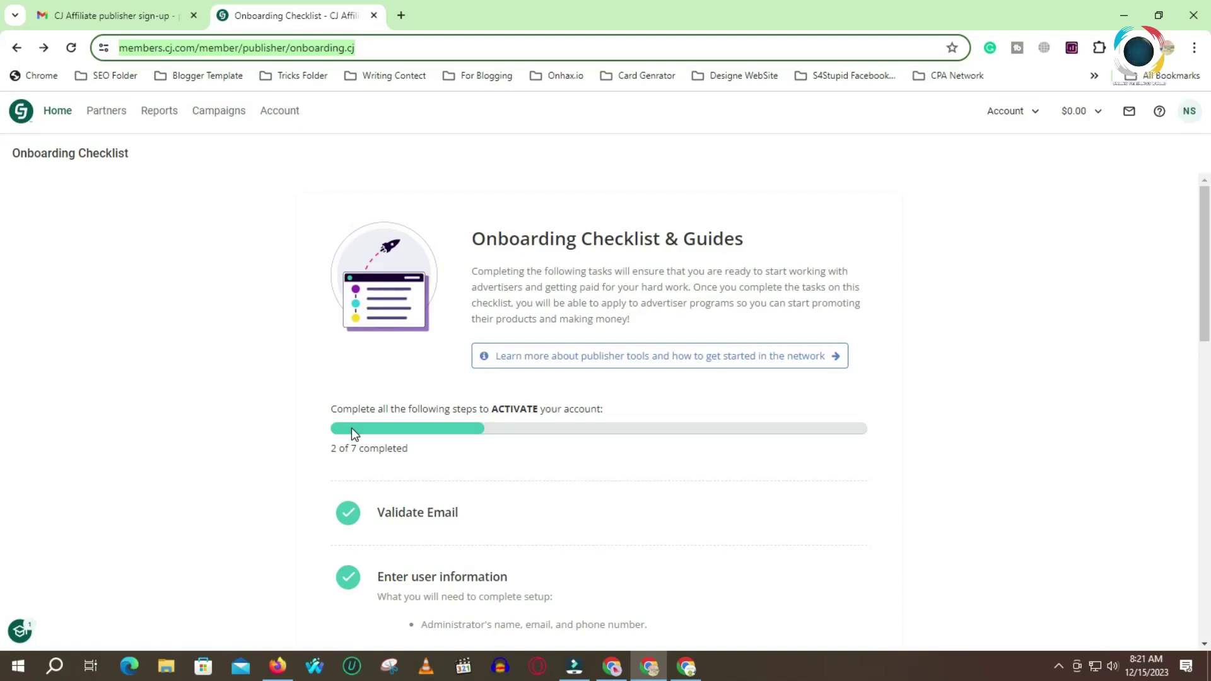
pyautogui.scroll(-2, 403, 544)
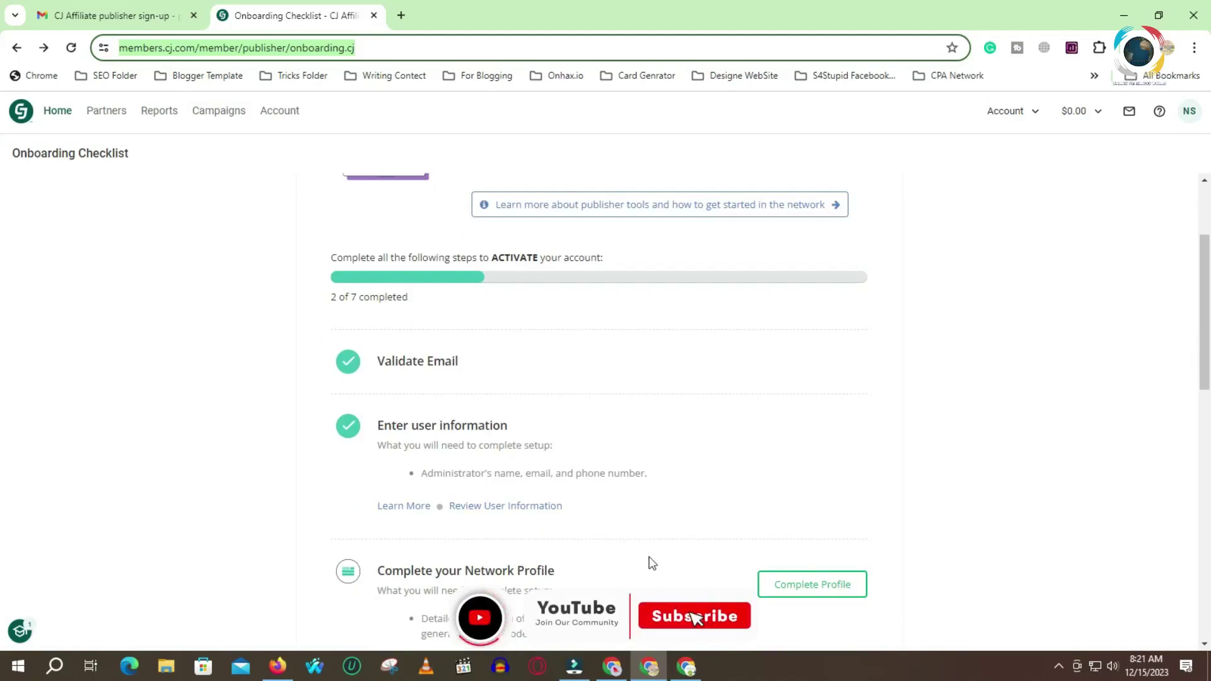
pyautogui.click(813, 585)
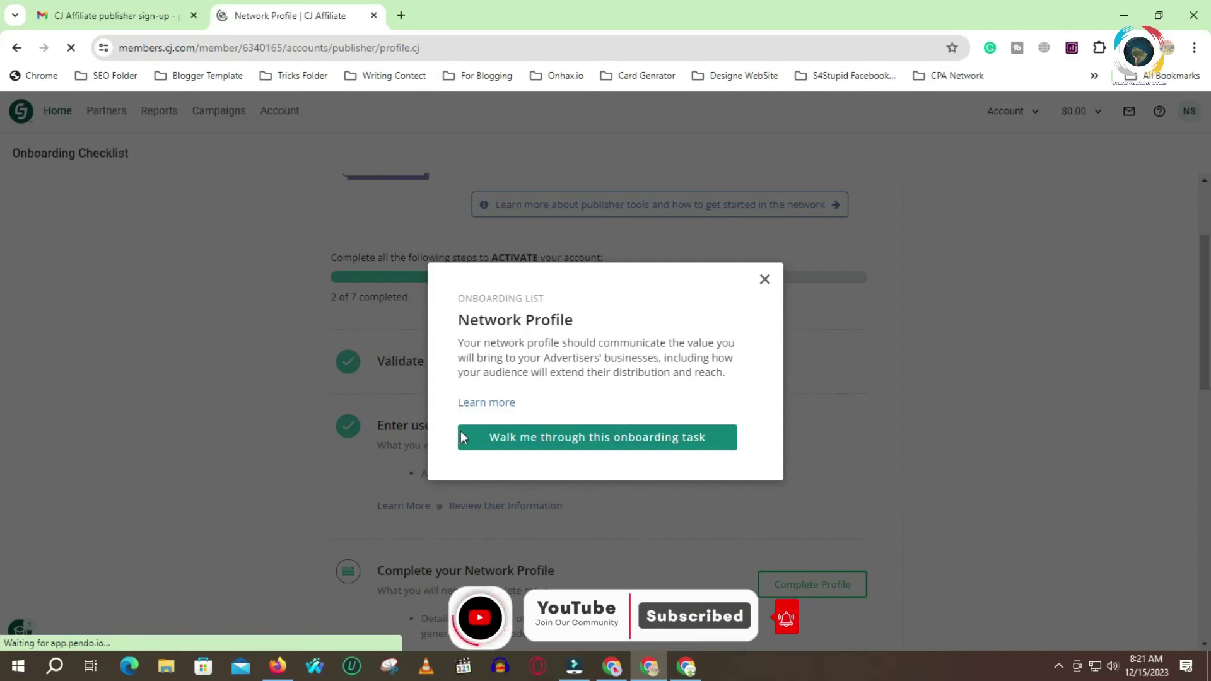
pyautogui.click(604, 437)
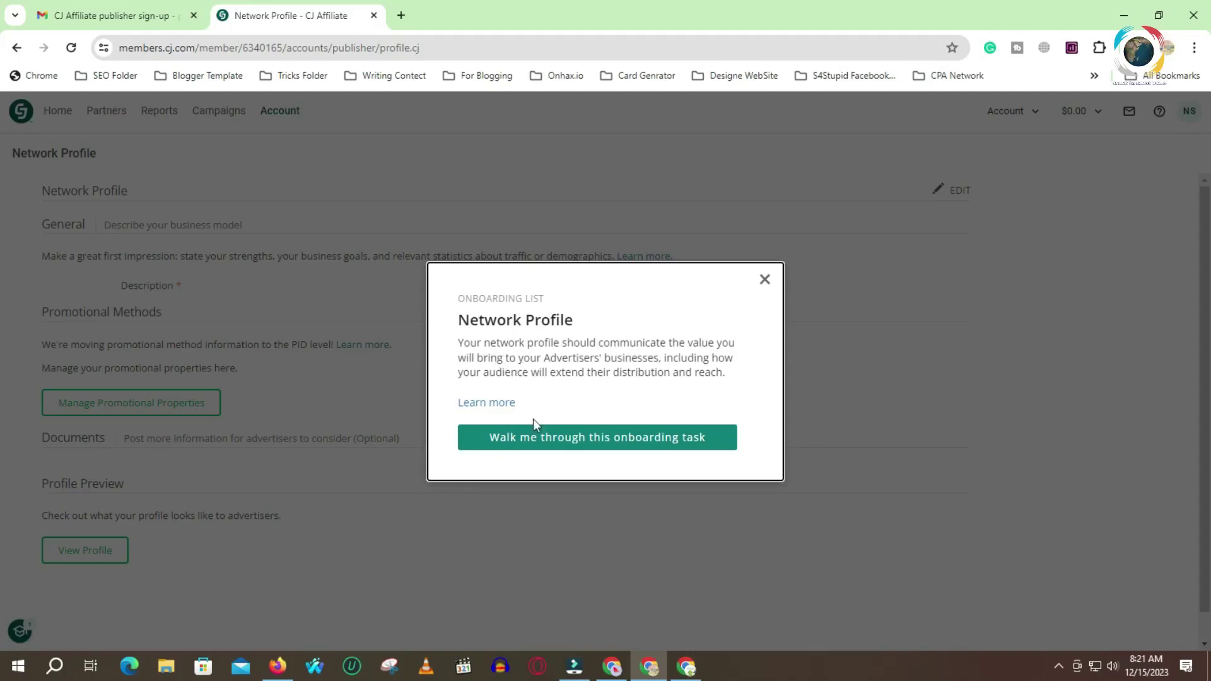
pyautogui.click(555, 444)
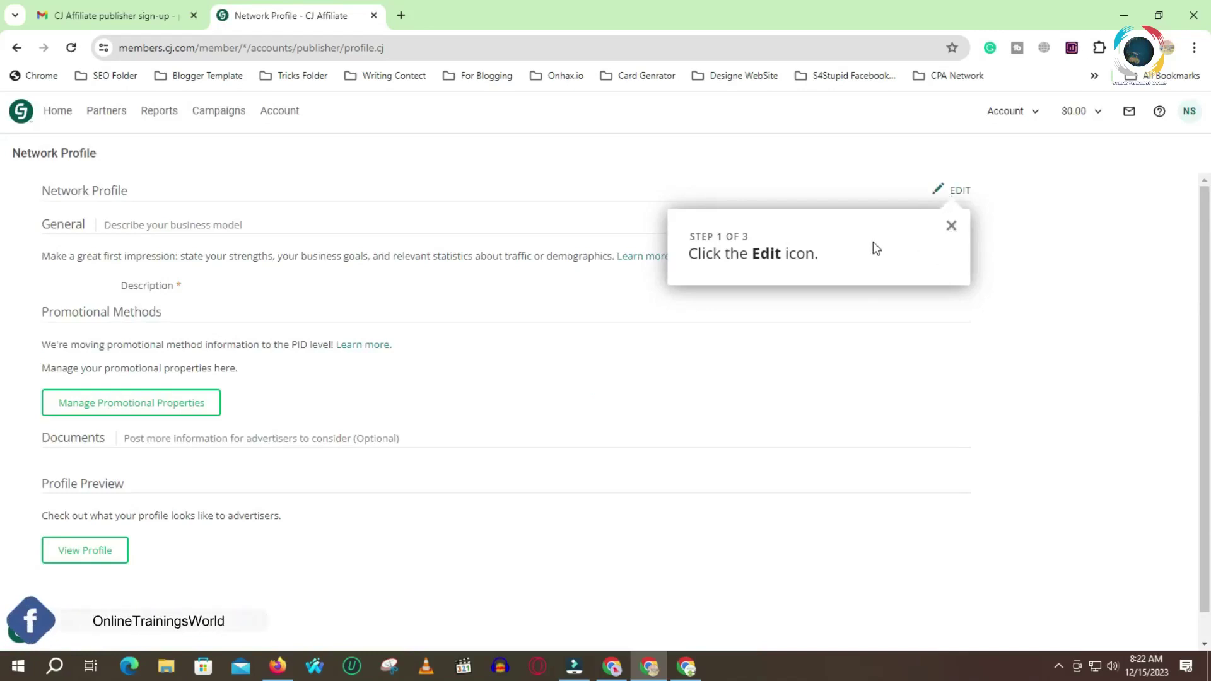
# Step: Dismiss the walkthrough pop-ups and open the Network Profile for editing
pyautogui.click(951, 225)
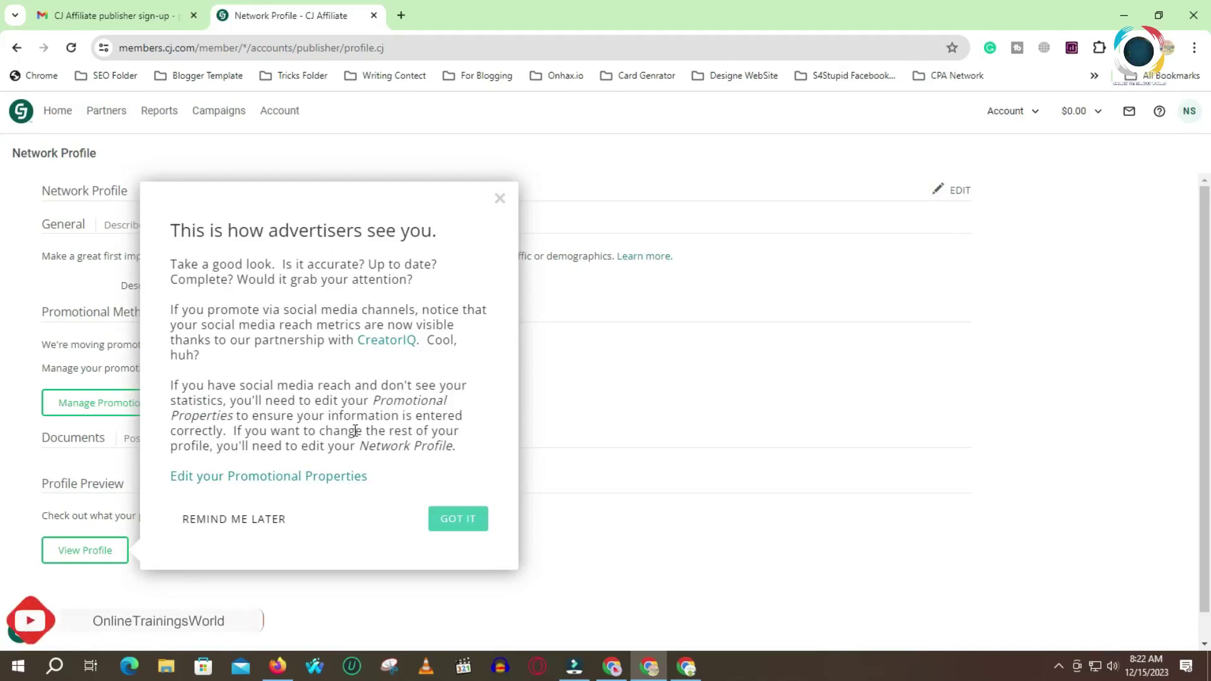
pyautogui.click(457, 518)
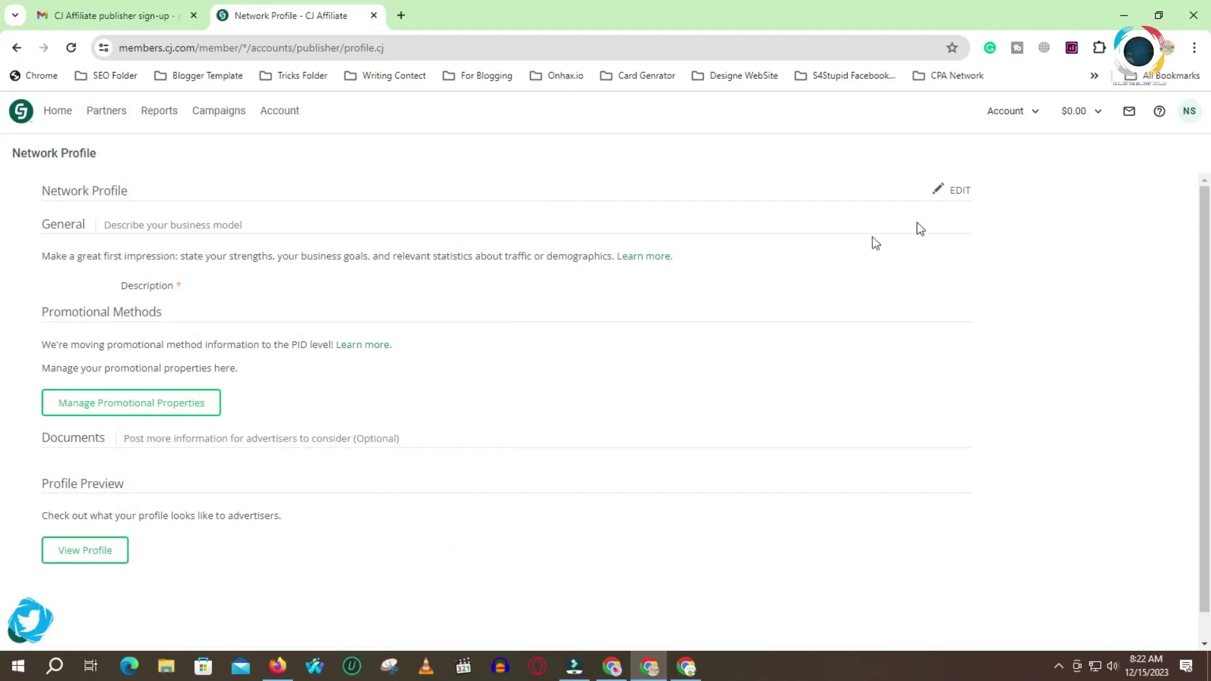
pyautogui.click(956, 191)
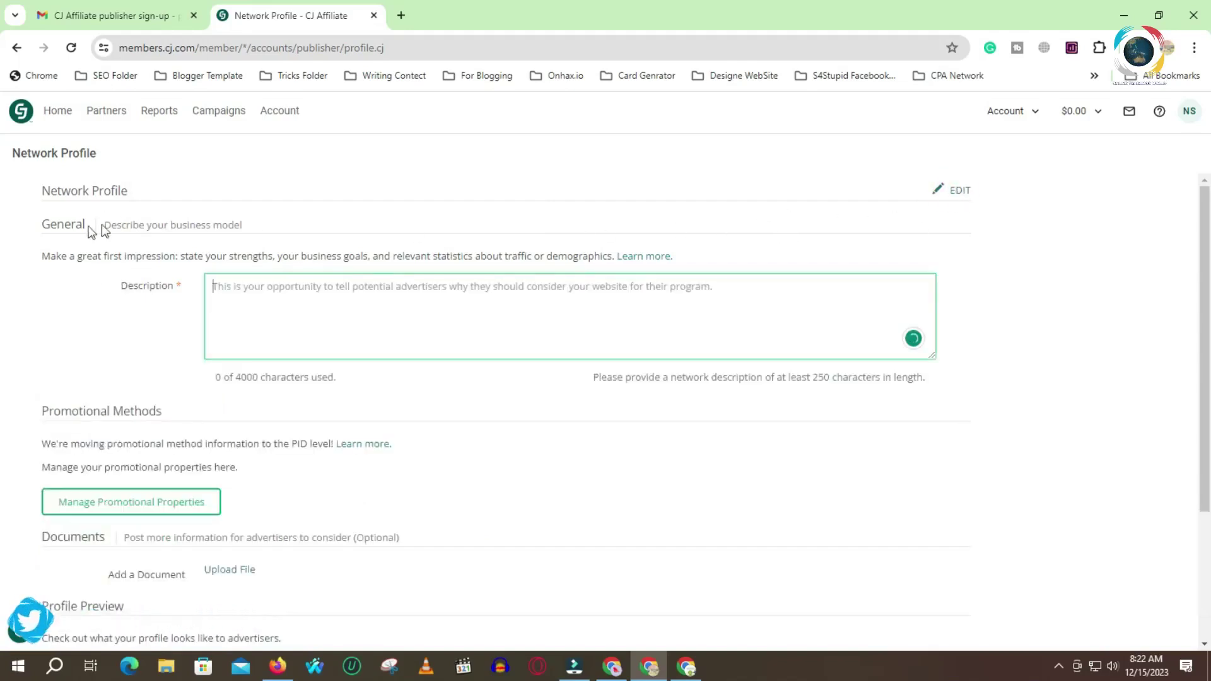
pyautogui.click(151, 226)
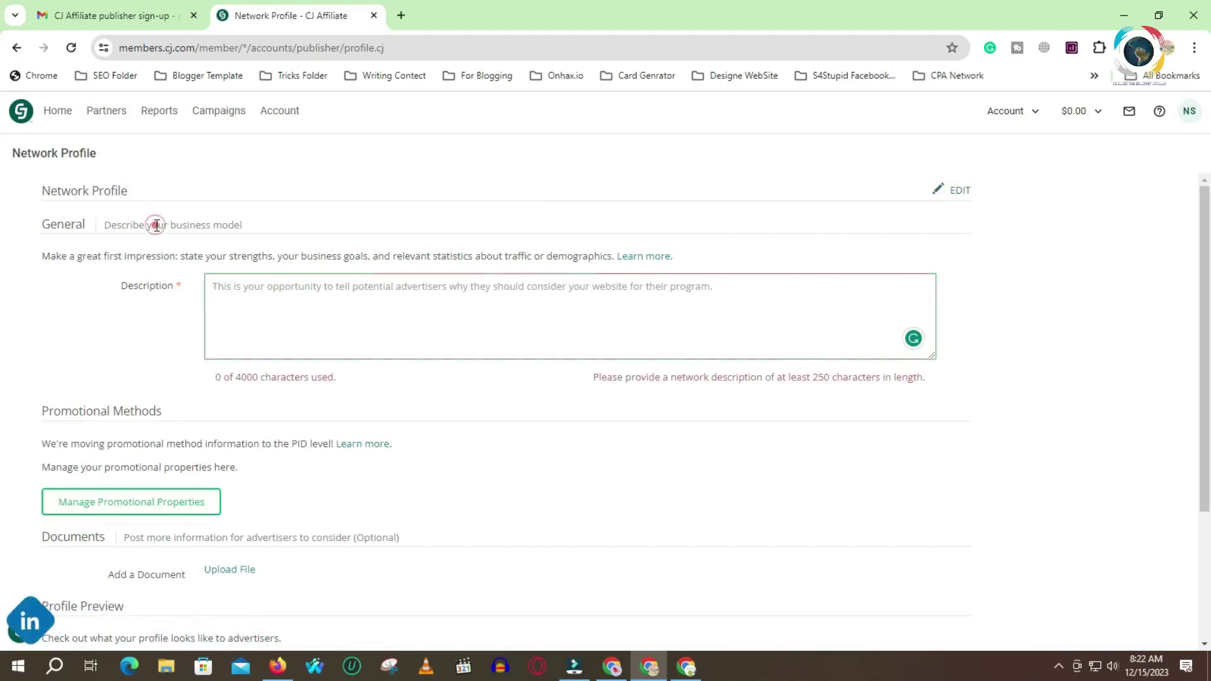
pyautogui.click(173, 223)
pyautogui.click(174, 224)
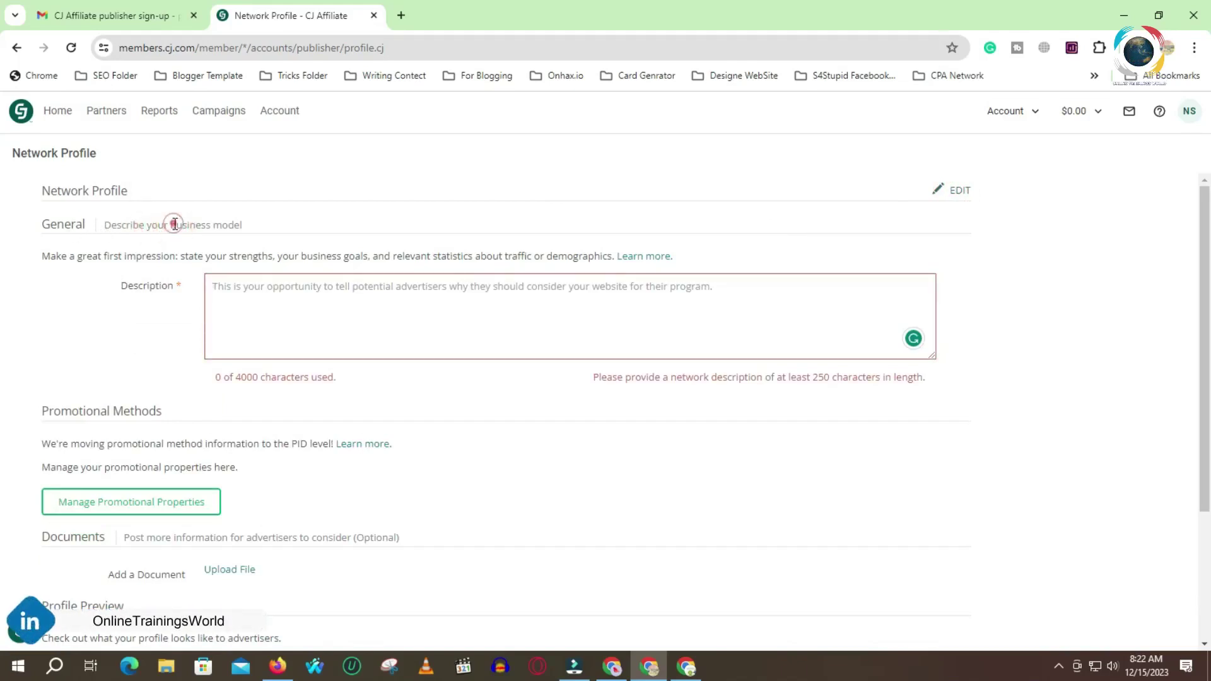
pyautogui.click(174, 224)
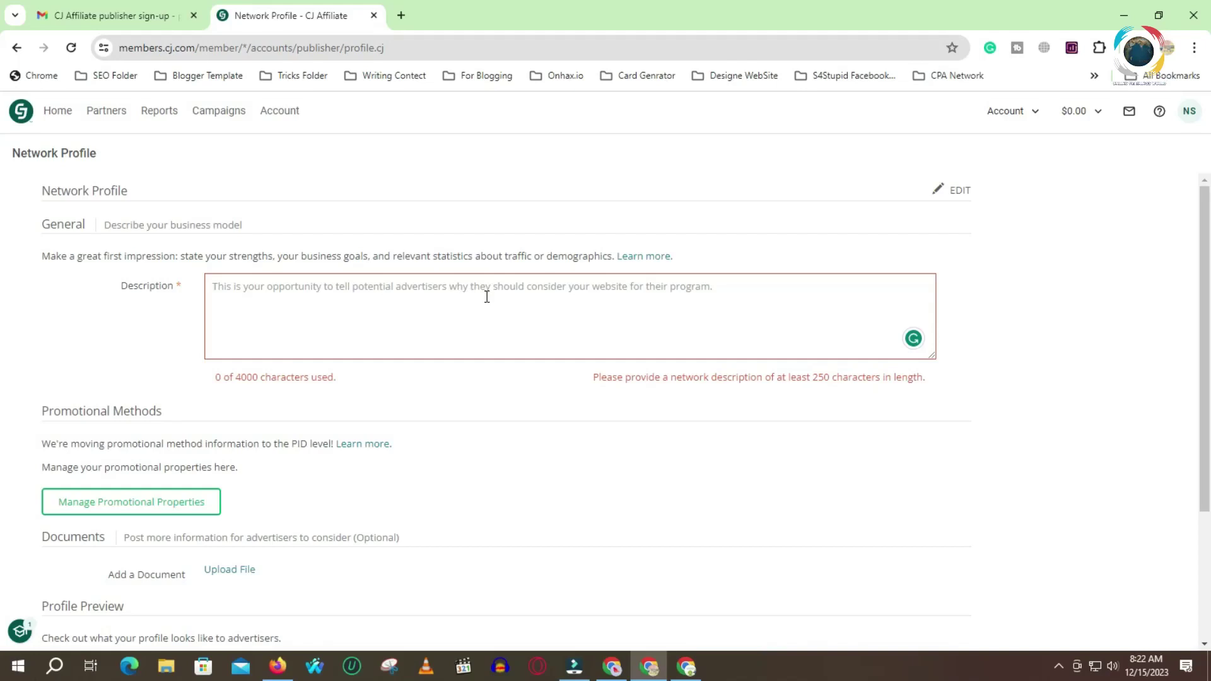
# Step: Write the profile description beginning "I am a YouTuber and Blogger", covering affiliate and digital marketing, the promotion channels and the social account links
pyautogui.click(448, 300)
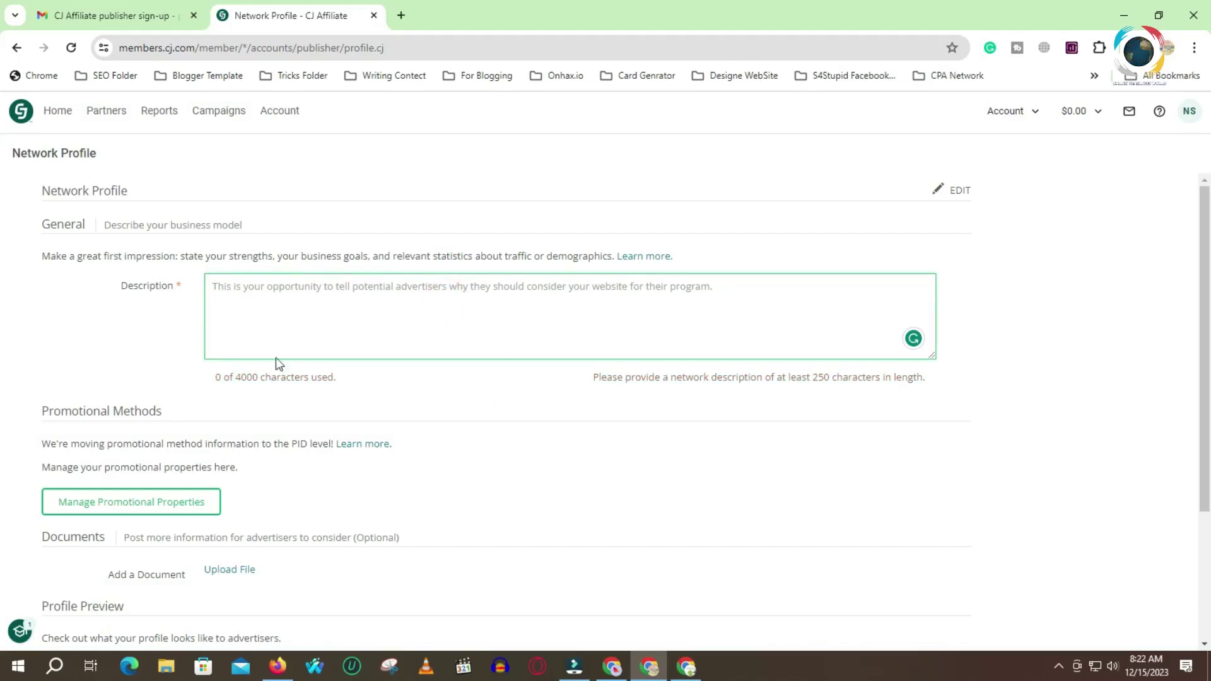
pyautogui.click(276, 300)
pyautogui.write('I am A')
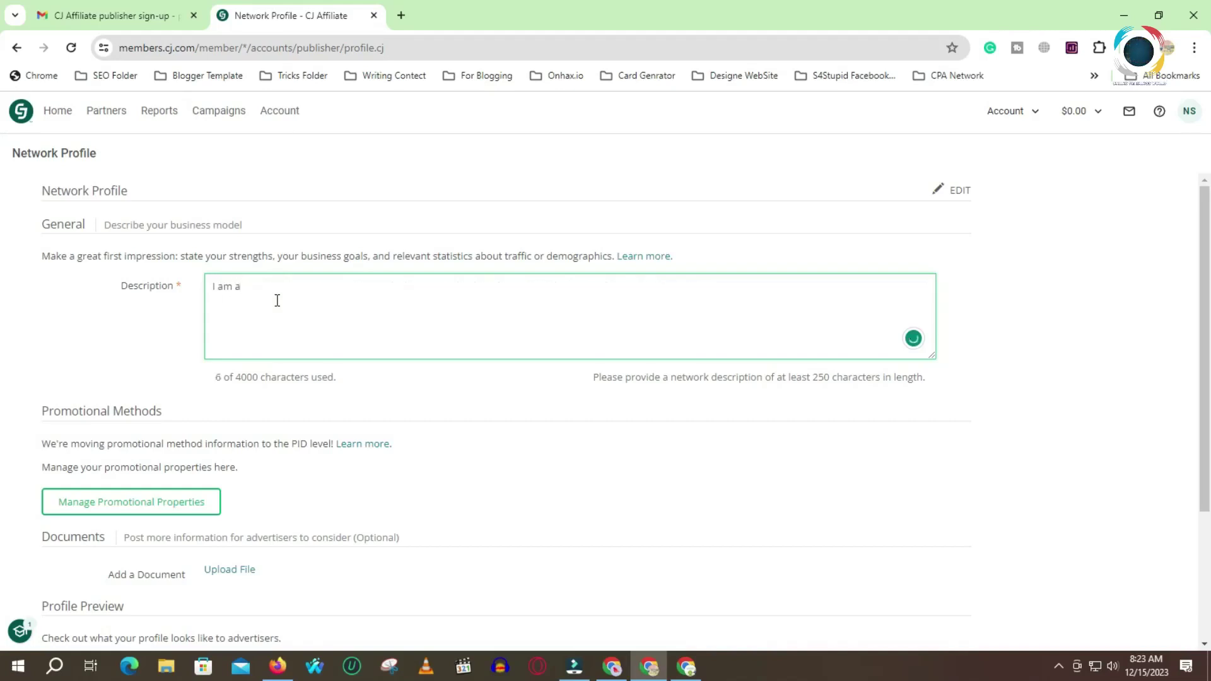
pyautogui.write(' Youtuber a')
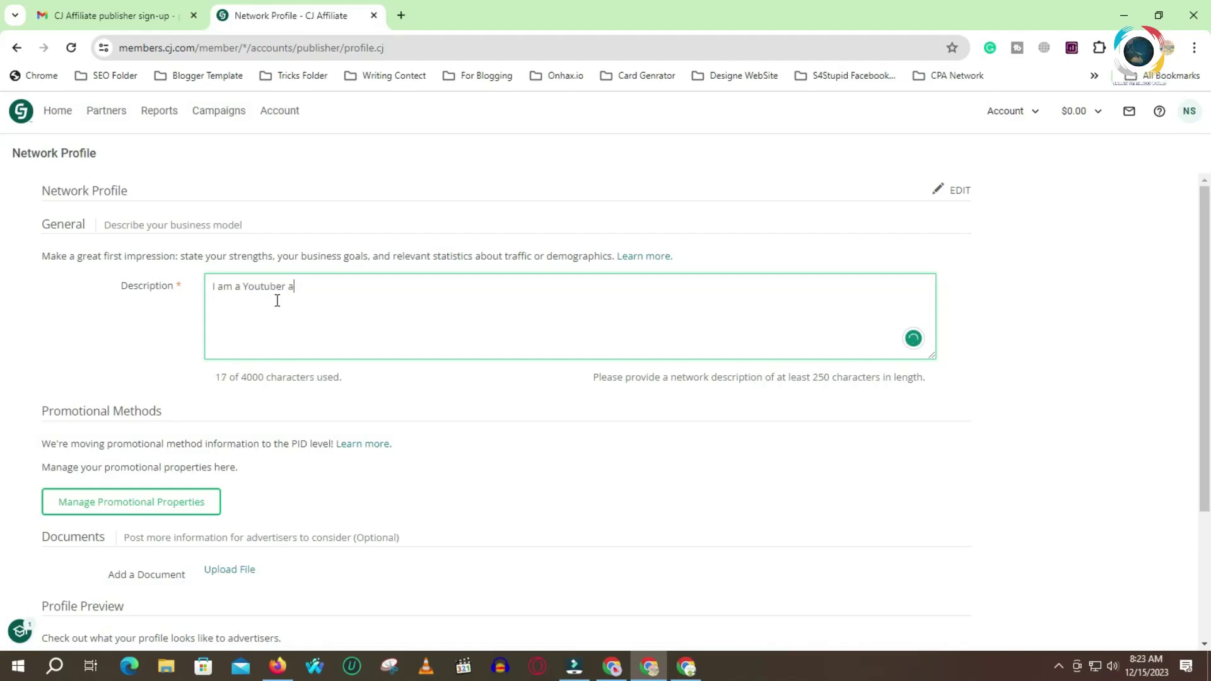
pyautogui.write('nd Blo')
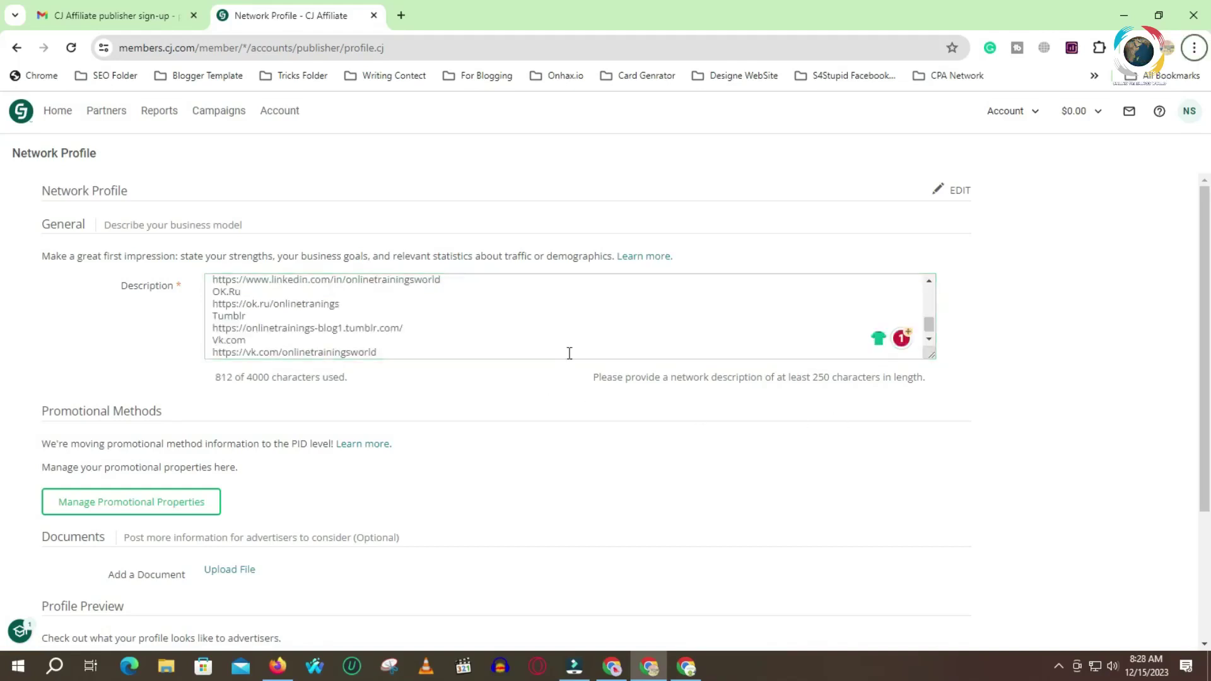
# Step: Enlarge the description box, review the full text with its social account links, and save the Network Profile
pyautogui.scroll(5, 643, 319)
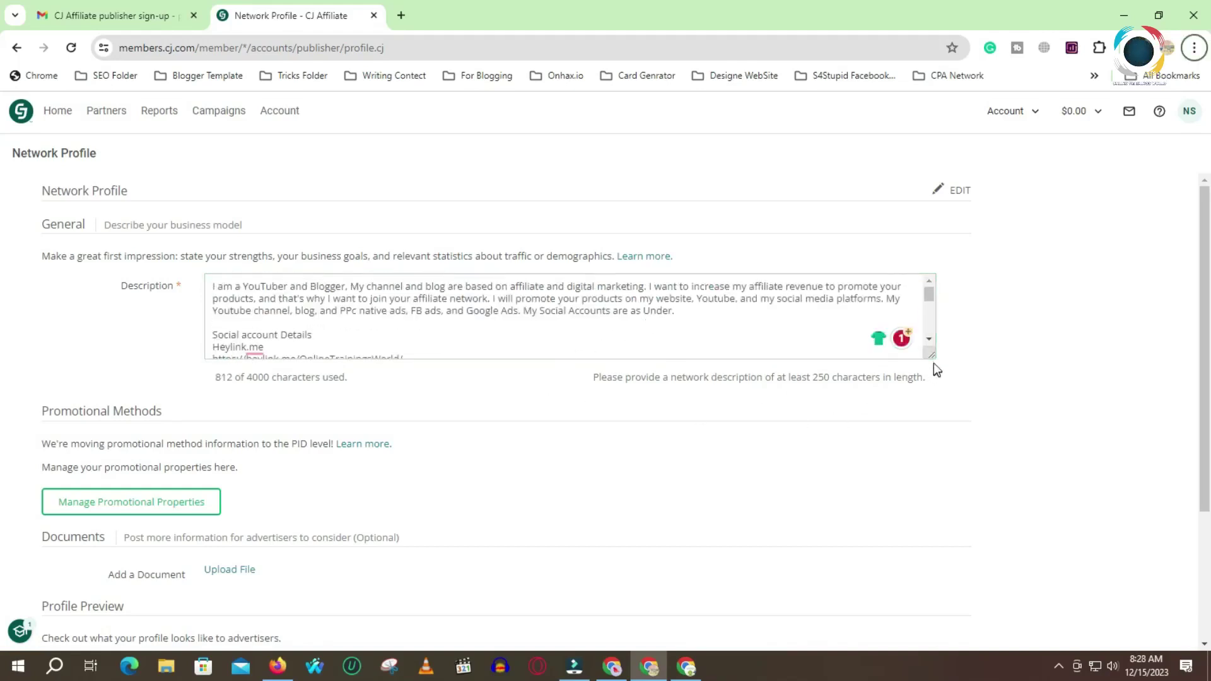
pyautogui.moveTo(932, 355); pyautogui.dragTo(1042, 477)
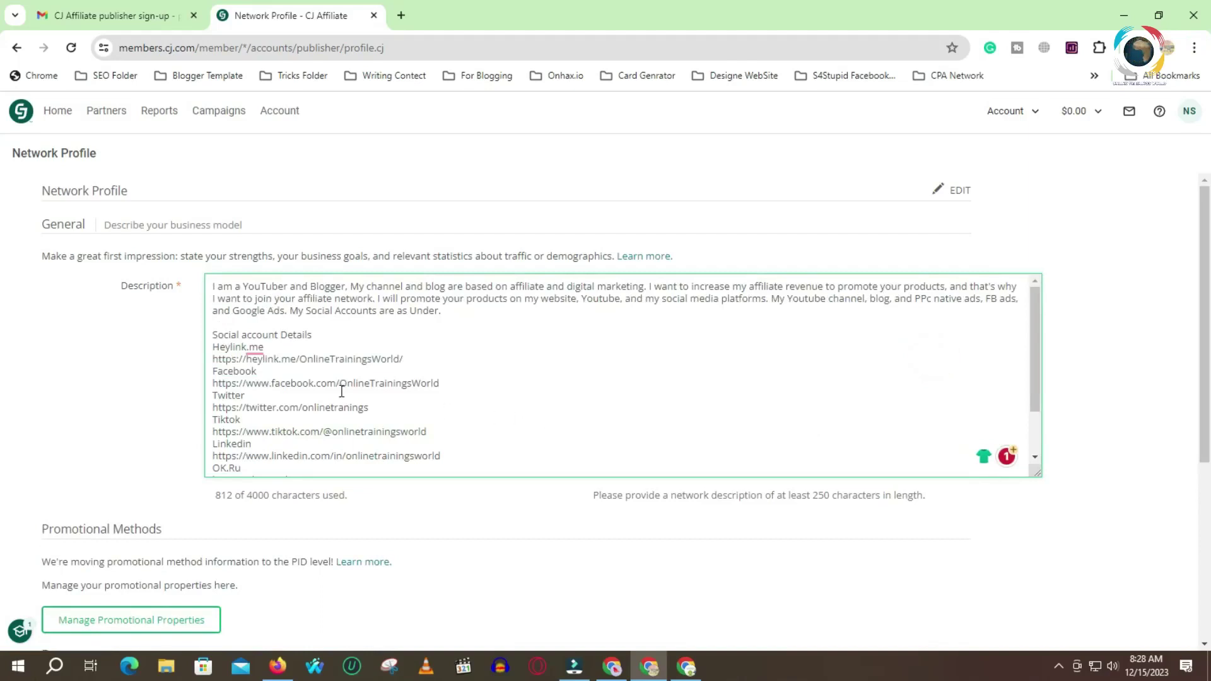
pyautogui.click(257, 346)
pyautogui.scroll(-2, 457, 381)
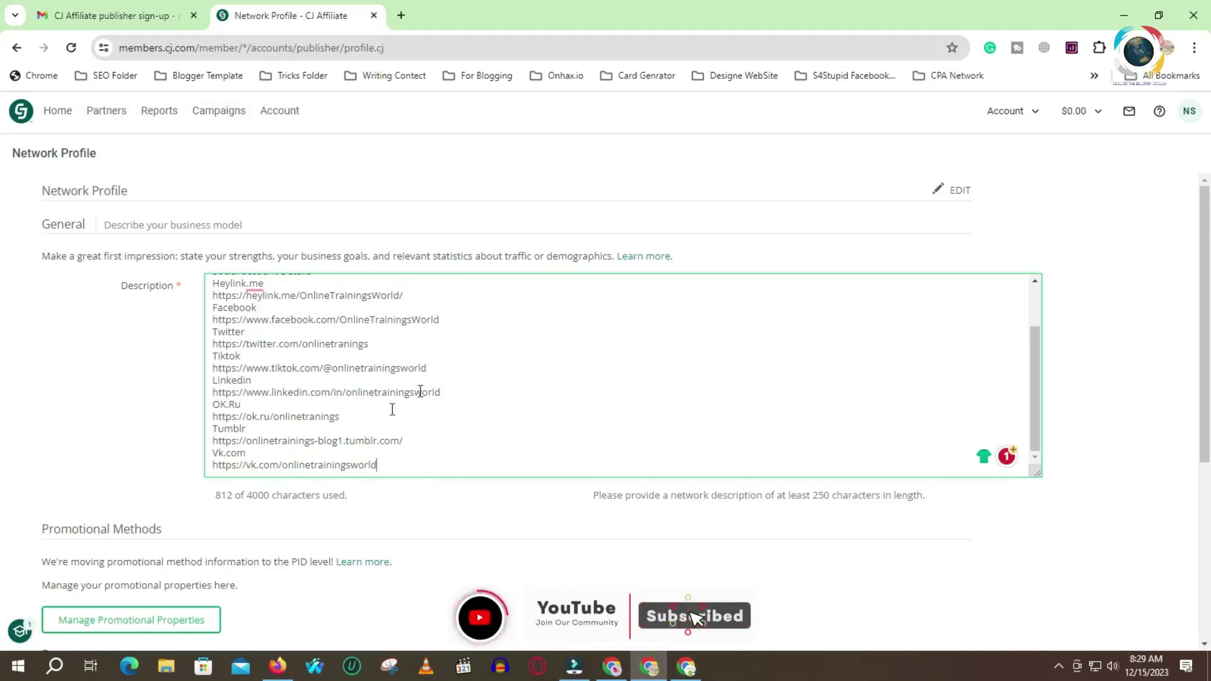
pyautogui.scroll(-2, 468, 495)
pyautogui.scroll(-2, 430, 498)
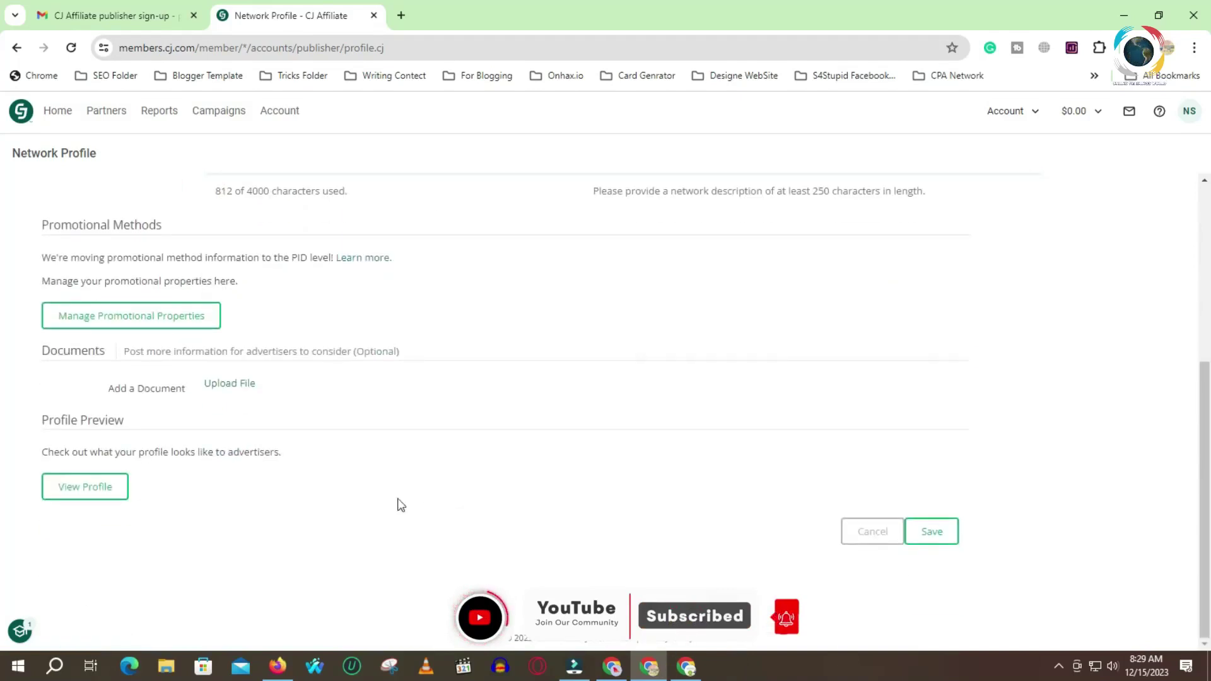
pyautogui.click(942, 535)
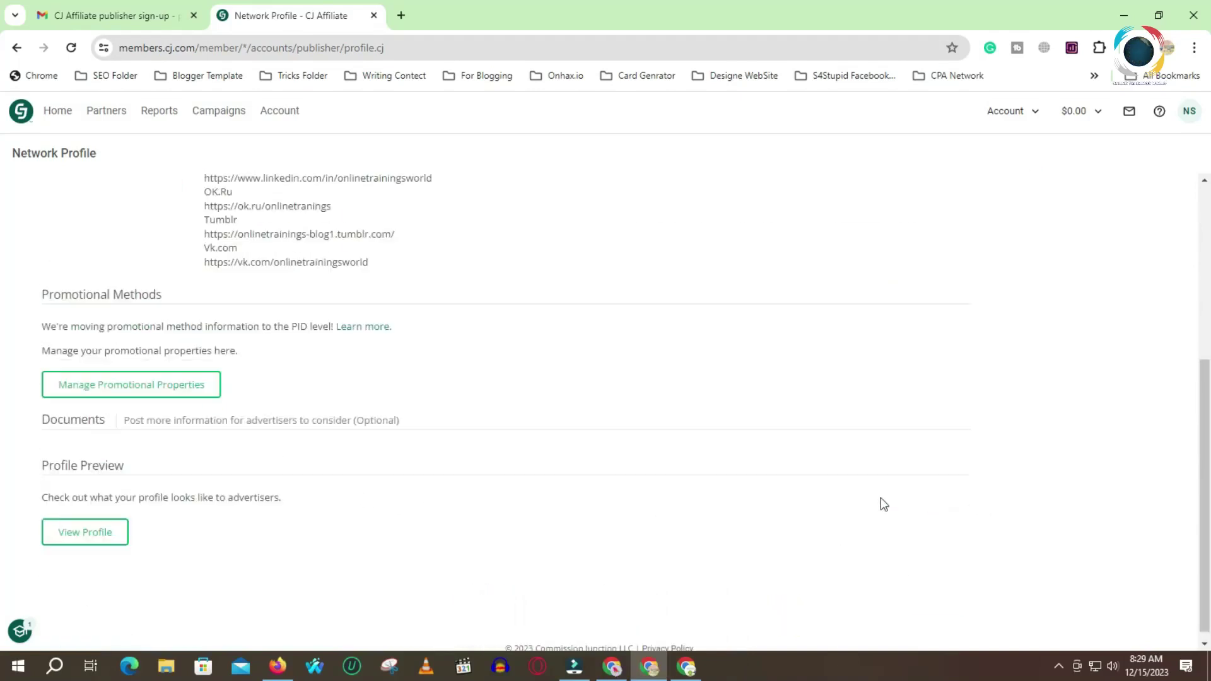
# Step: Return to the onboarding checklist and review the status of its tasks down to Add a Promotional Property
pyautogui.scroll(4, 504, 410)
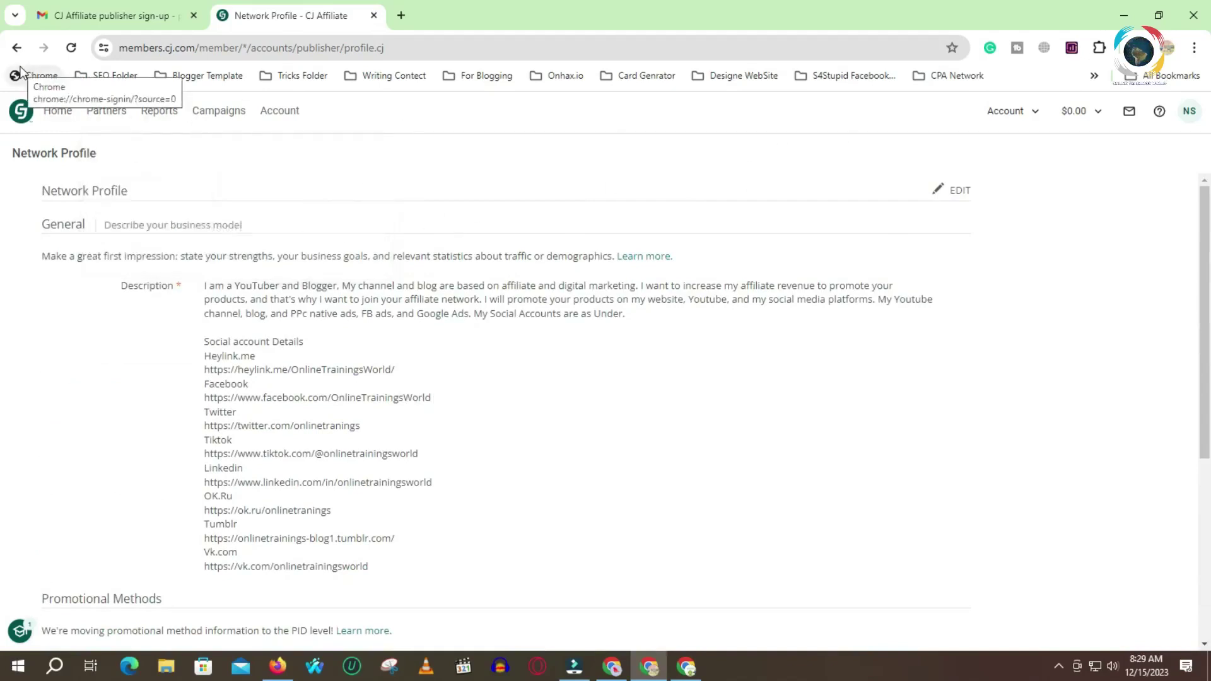
pyautogui.click(16, 47)
pyautogui.moveTo(123, 123)
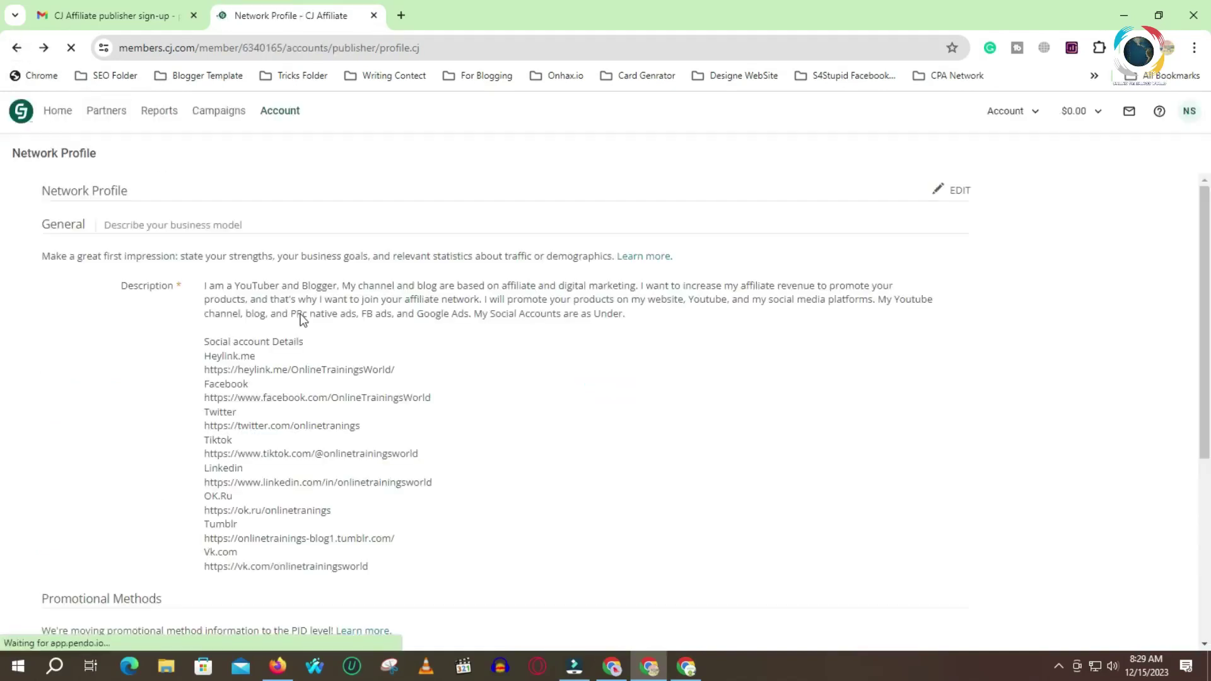
pyautogui.click(57, 112)
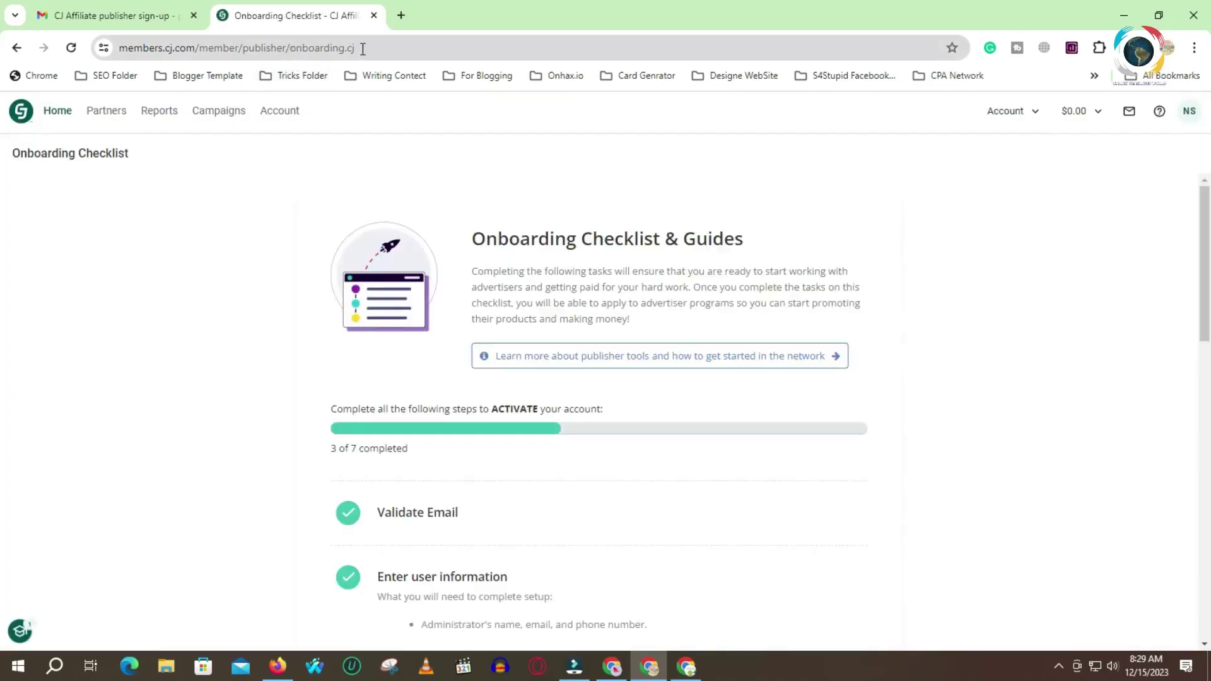
pyautogui.scroll(-3, 379, 404)
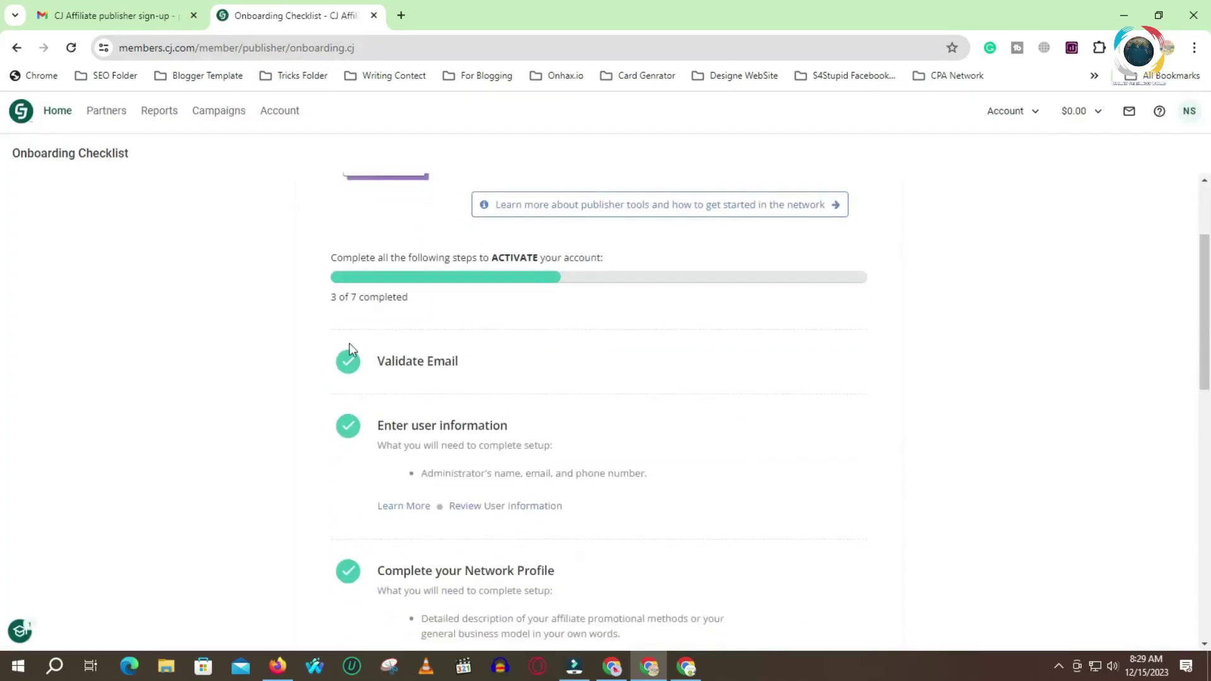
pyautogui.scroll(-2, 561, 319)
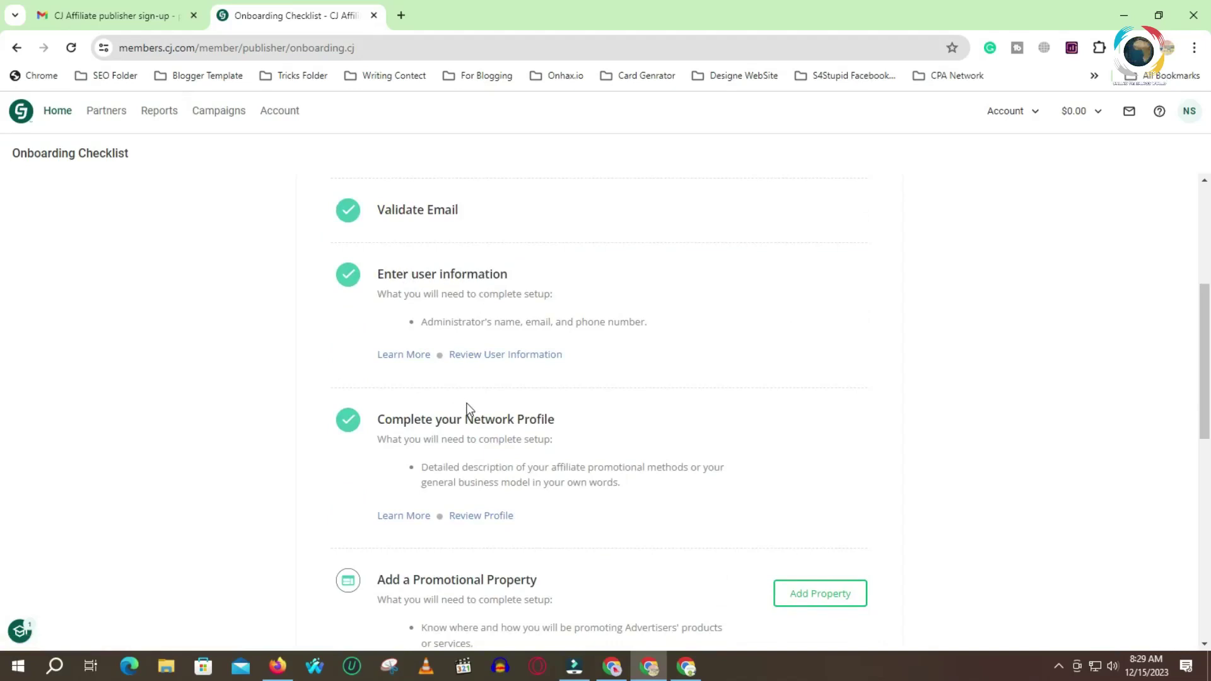
pyautogui.click(1058, 667)
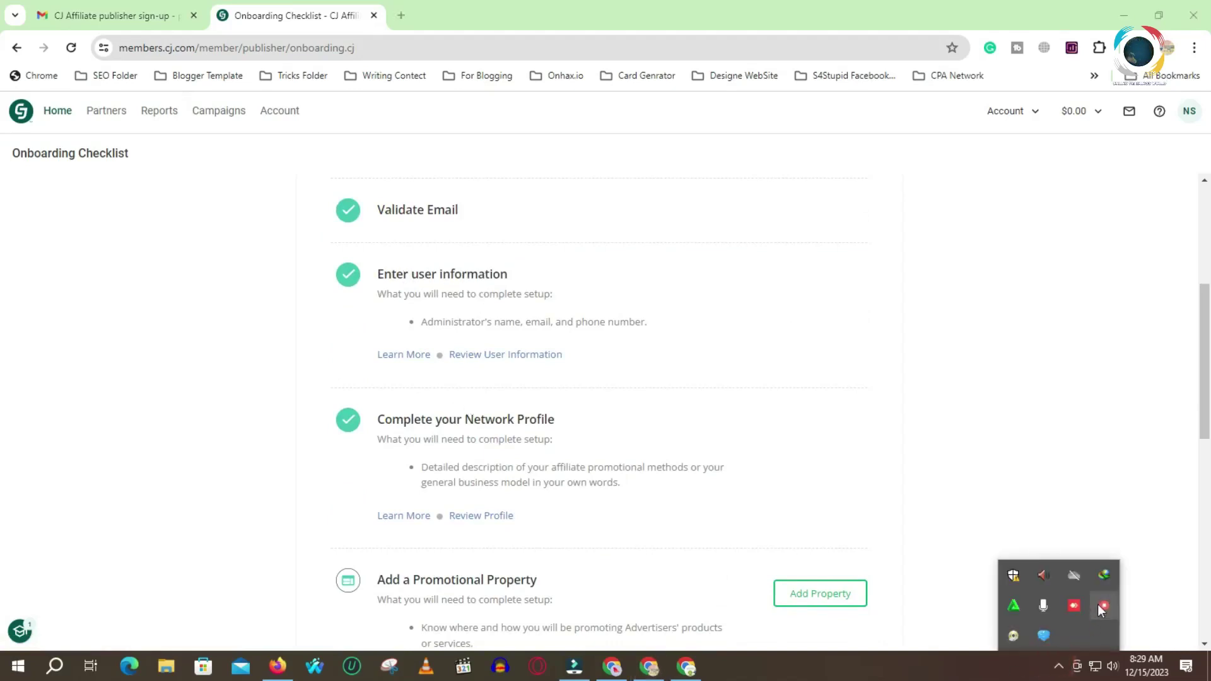
pyautogui.click(1111, 615)
pyautogui.click(1163, 568)
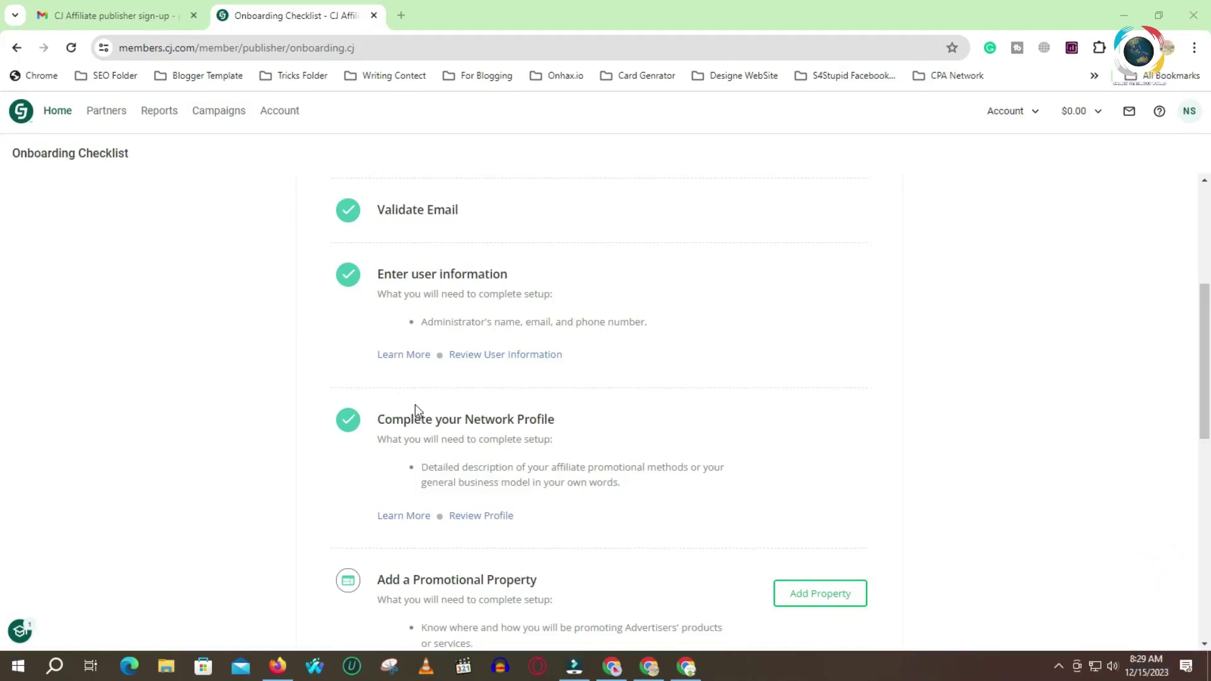
# Step: Start the guided Add a Promotional Property task and open the form for creating a new property
pyautogui.scroll(-1, 461, 361)
pyautogui.scroll(-4, 461, 361)
pyautogui.scroll(3, 387, 404)
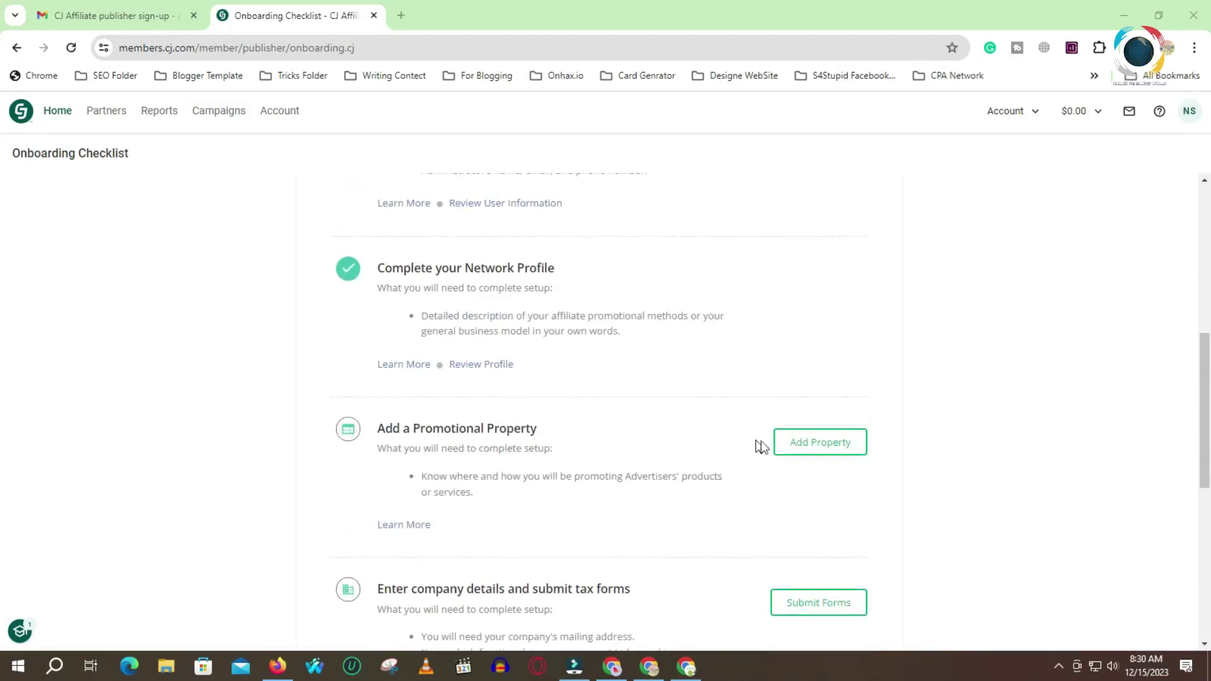
pyautogui.click(818, 444)
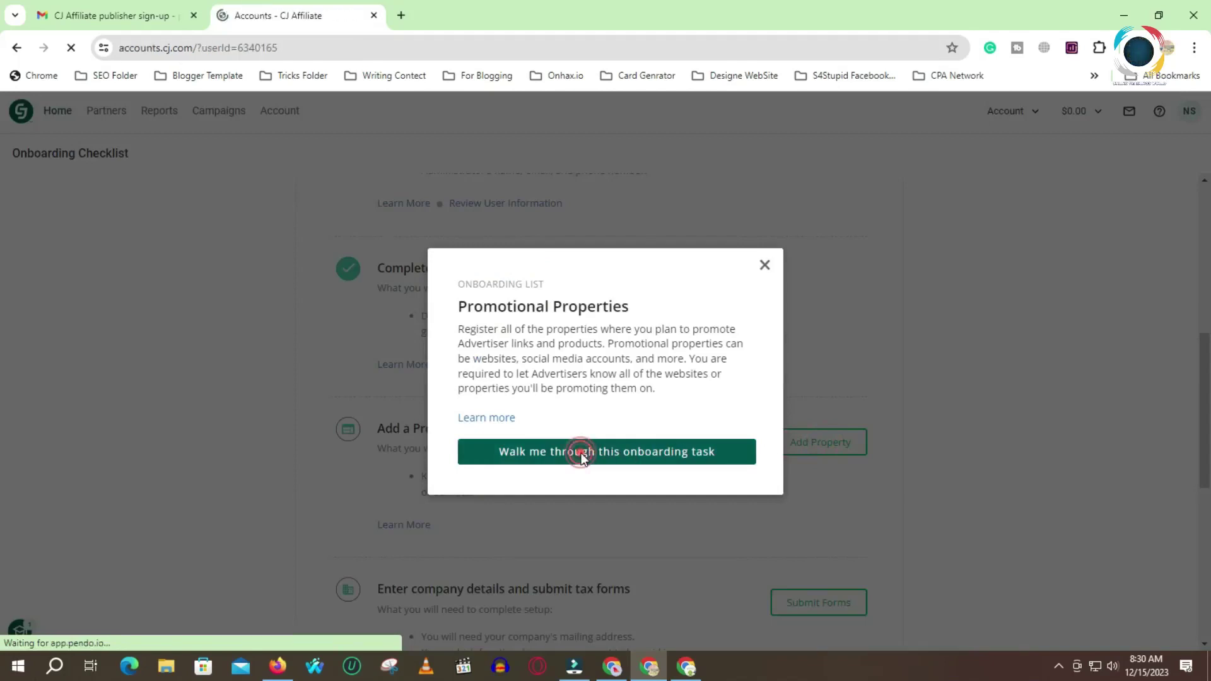
pyautogui.click(582, 453)
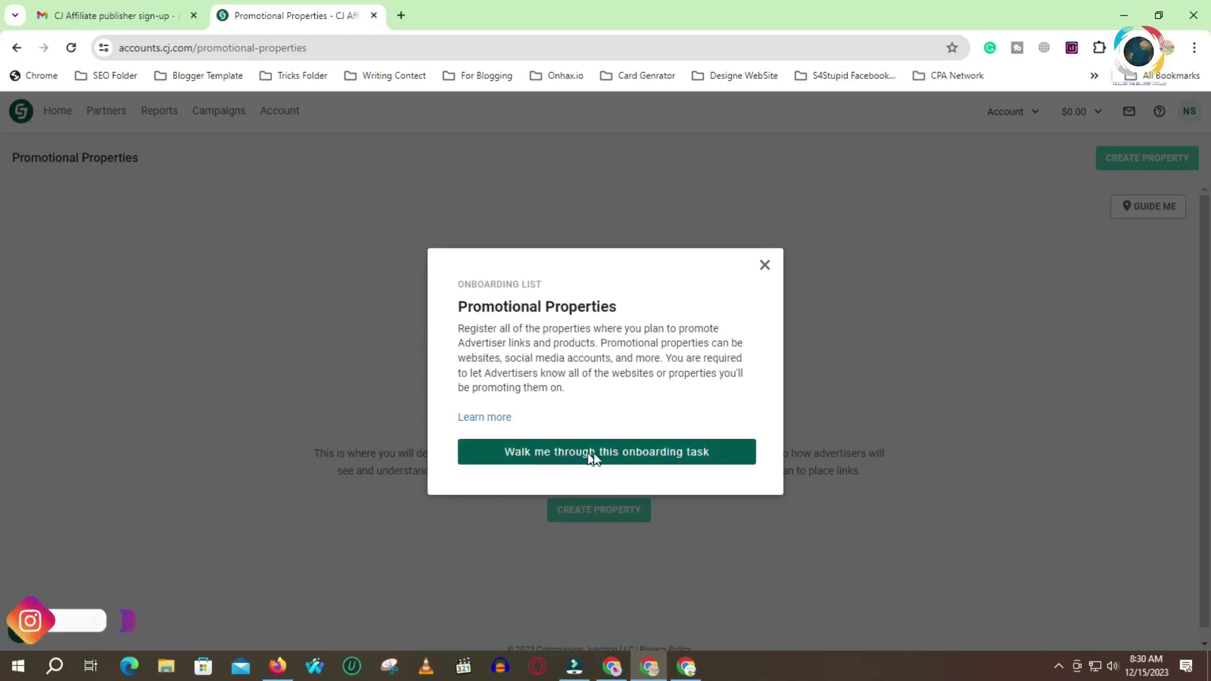
pyautogui.click(608, 459)
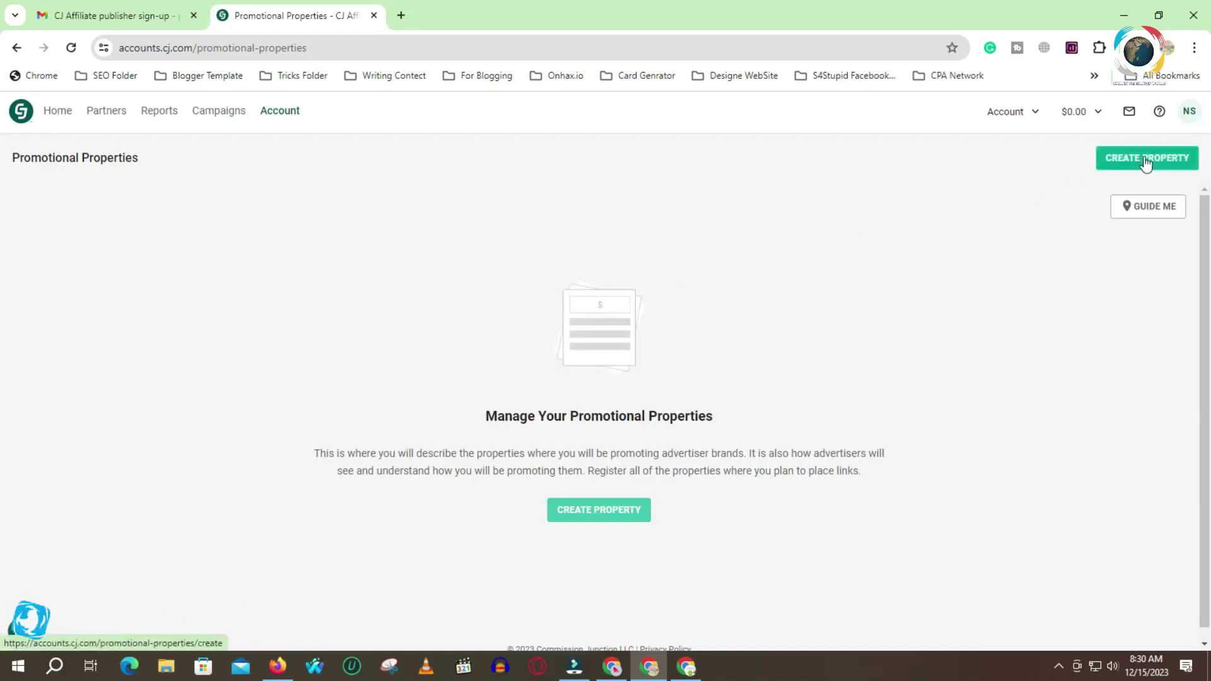
pyautogui.click(614, 514)
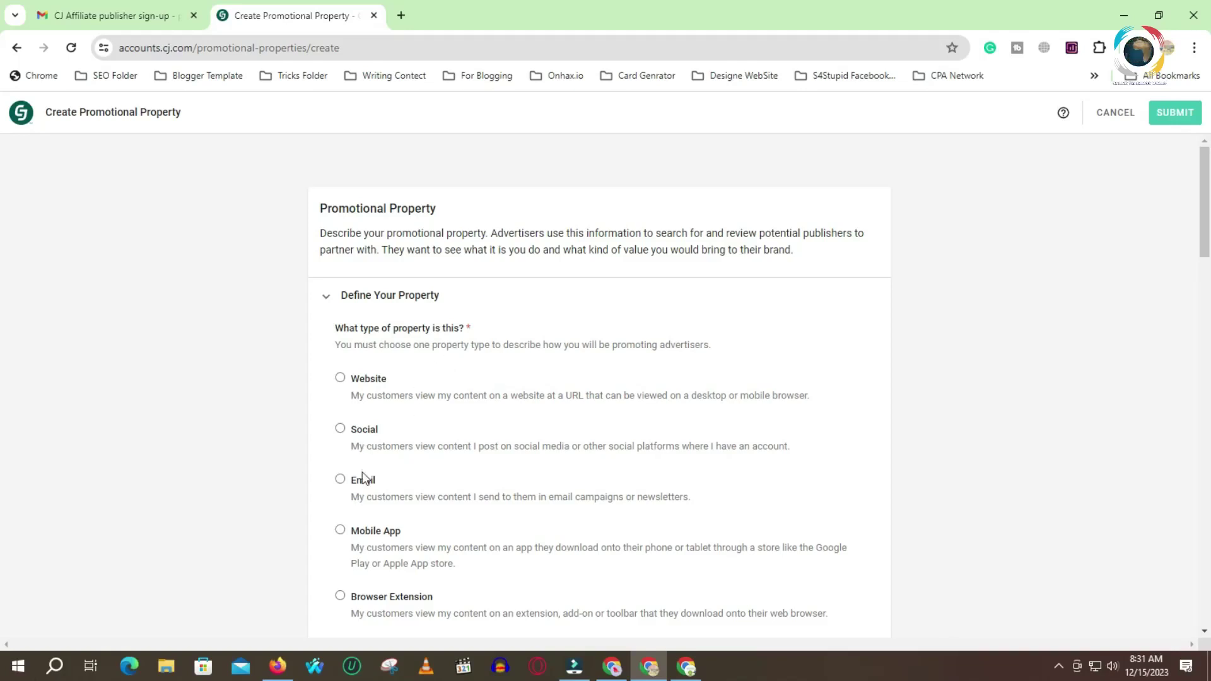
# Step: Look over the available property types and choose Website for the promotional property
pyautogui.scroll(-2, 389, 602)
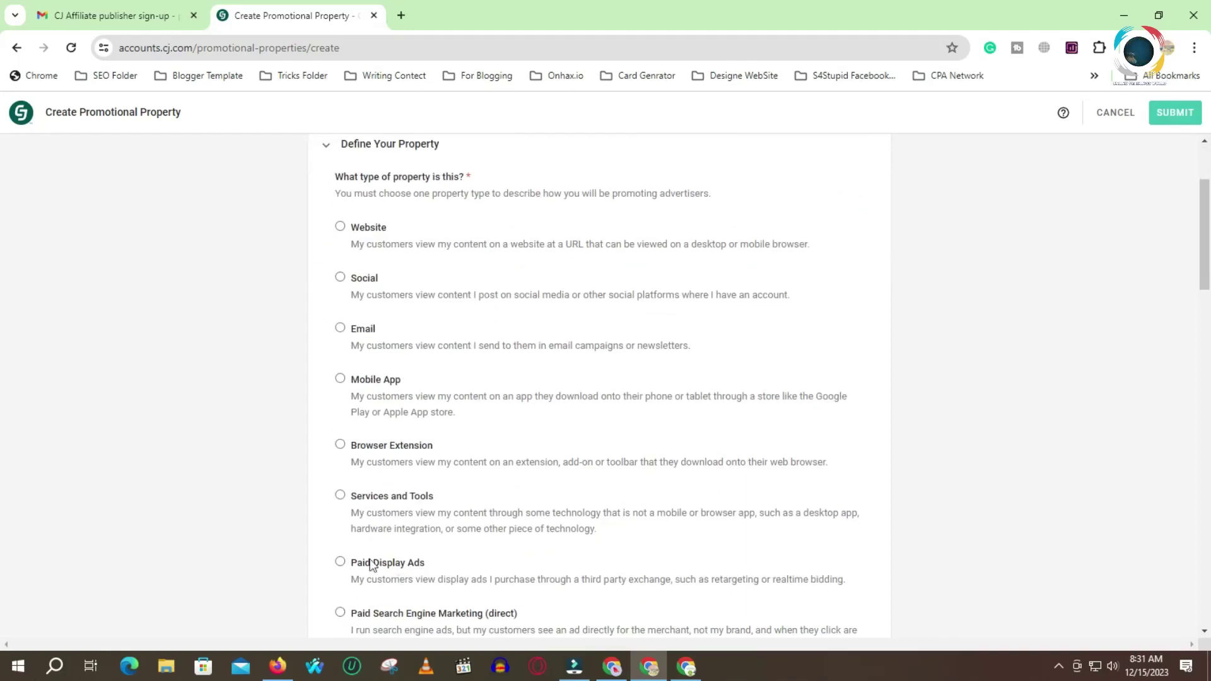
pyautogui.scroll(2, 392, 520)
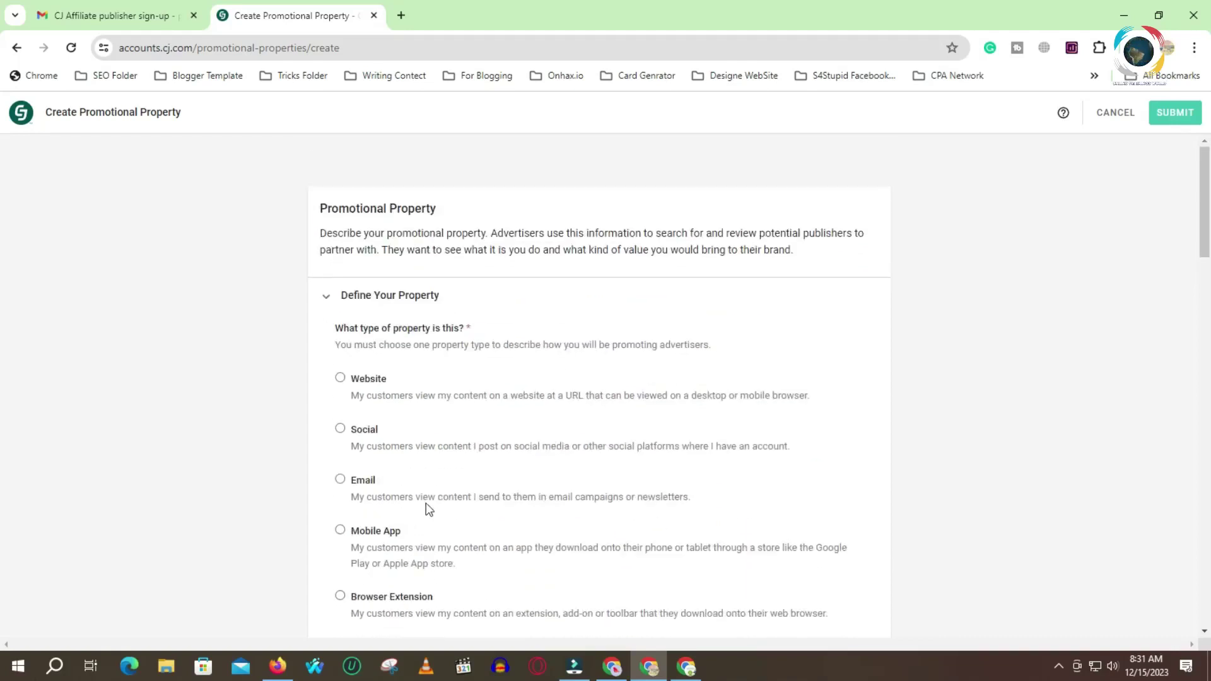
pyautogui.click(340, 378)
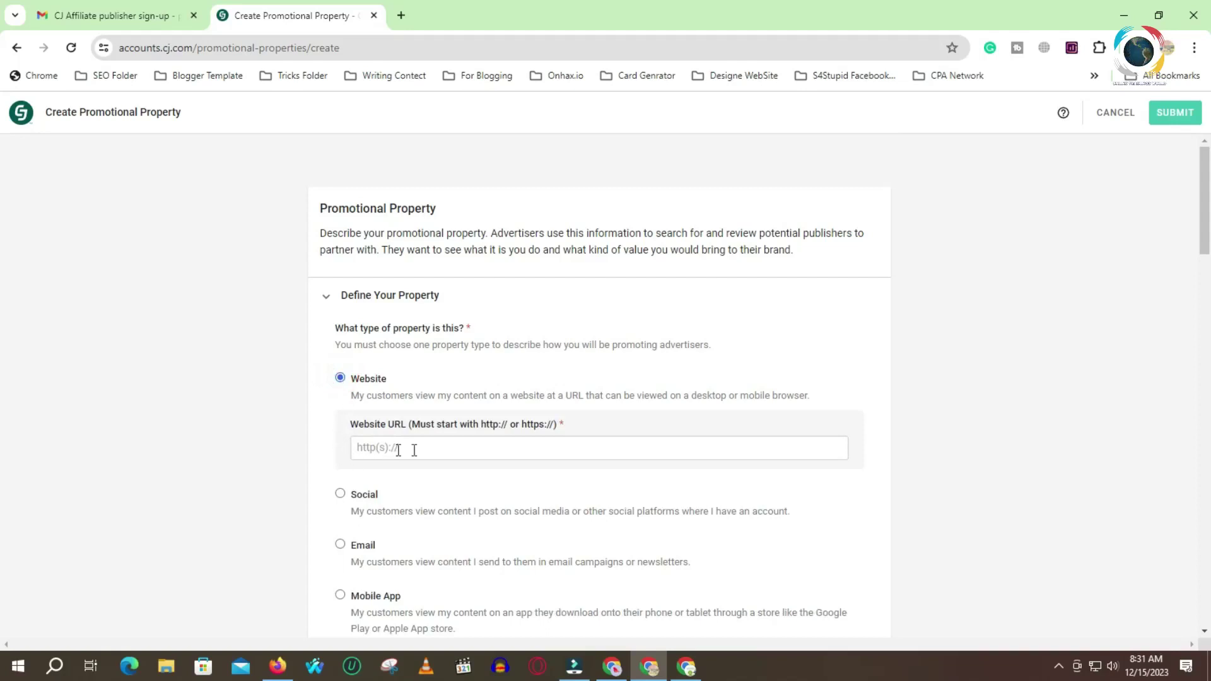
# Step: Try the Social property type, browse its list of social media platforms, and switch the type back to Website
pyautogui.click(340, 493)
pyautogui.click(567, 502)
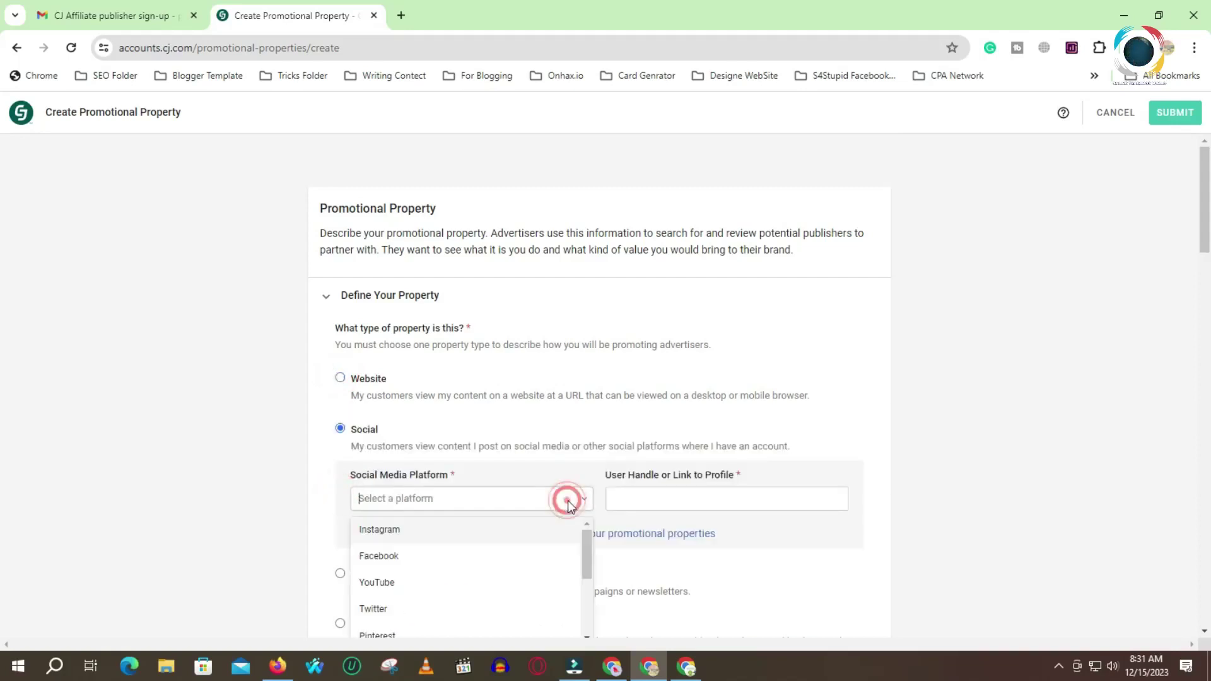
pyautogui.scroll(-1, 456, 583)
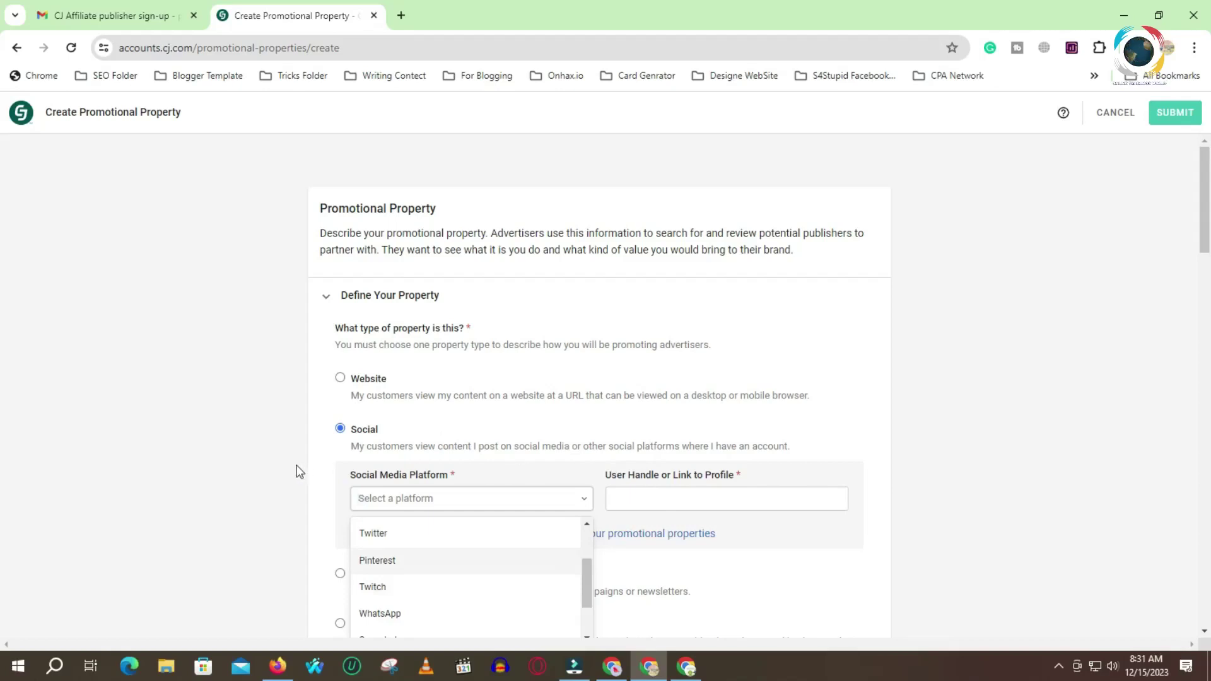
pyautogui.click(294, 426)
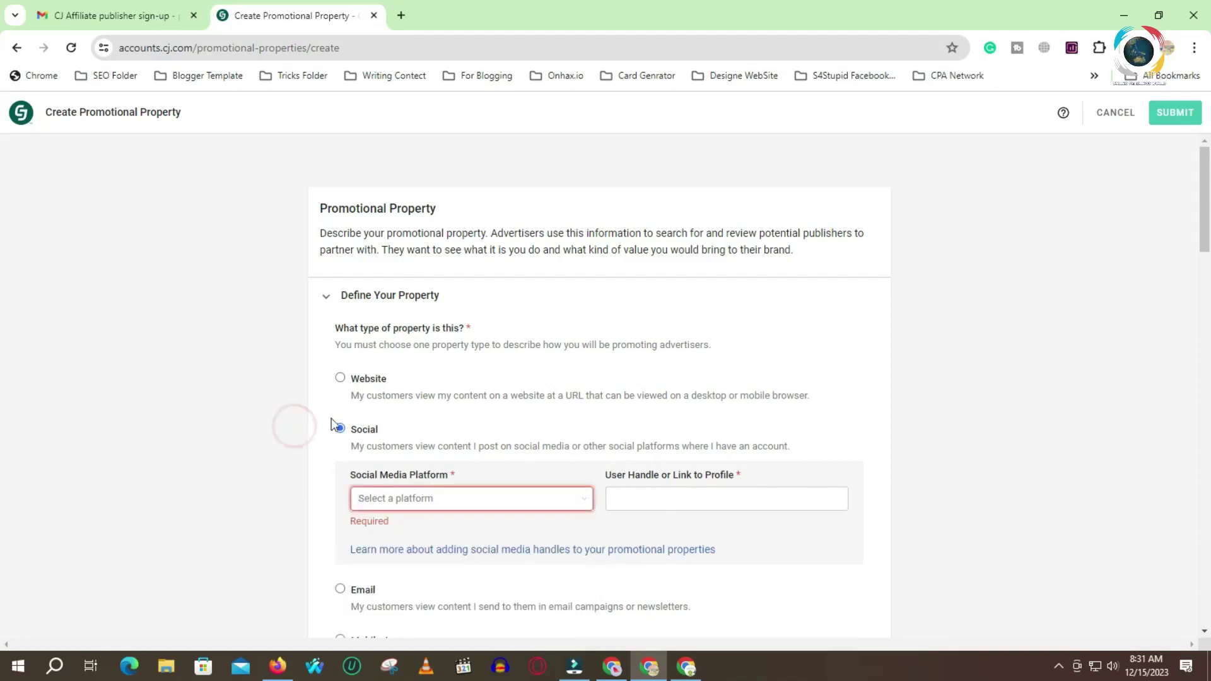
pyautogui.click(340, 378)
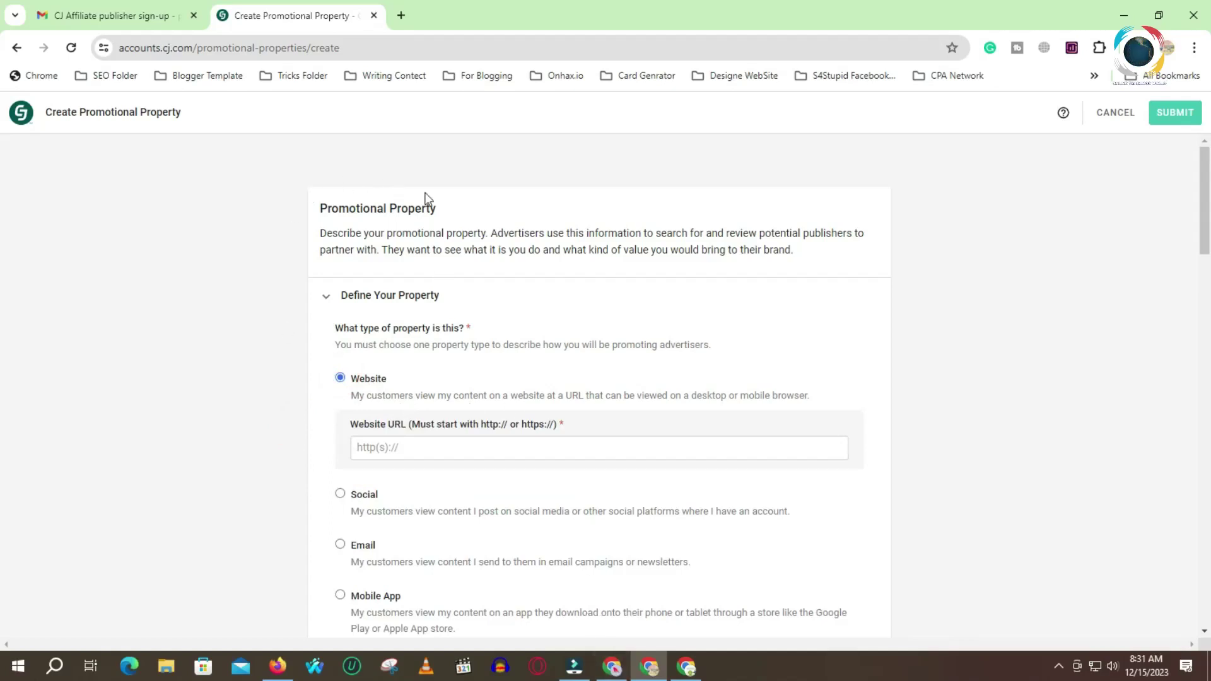
# Step: Open the apkmod.ltd website in a new browser tab
pyautogui.doubleClick(400, 17)
pyautogui.click(414, 49)
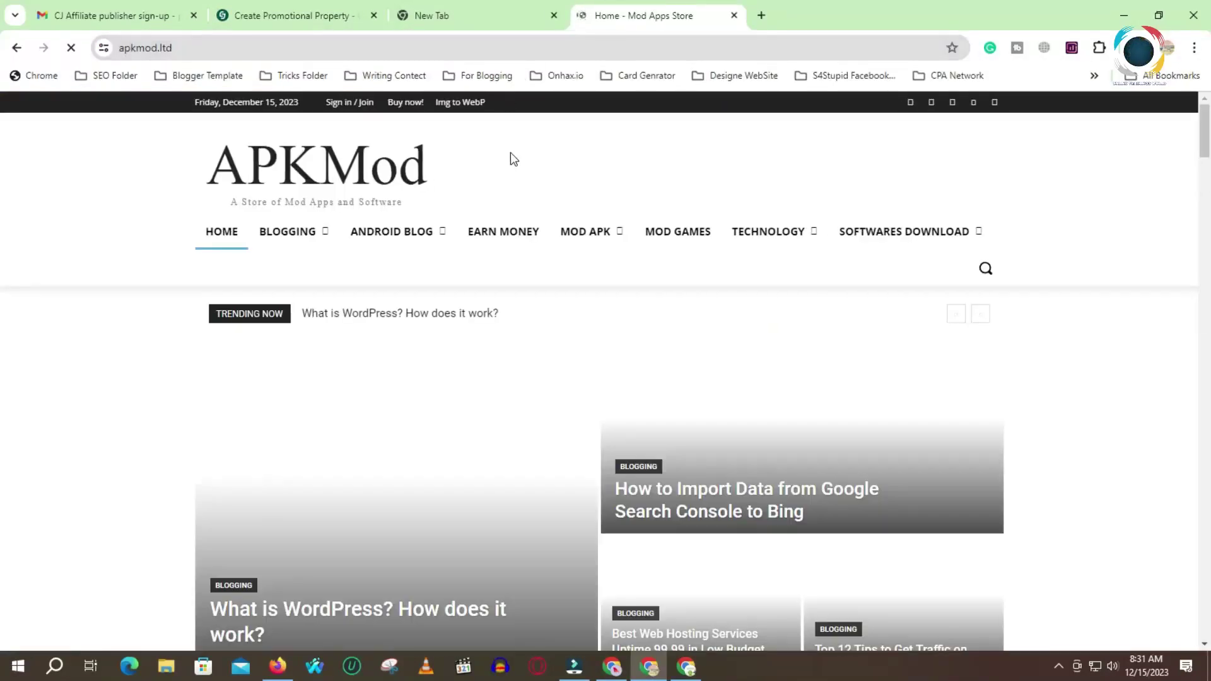
pyautogui.click(405, 40)
pyautogui.hotkey('ctrl', 'c')
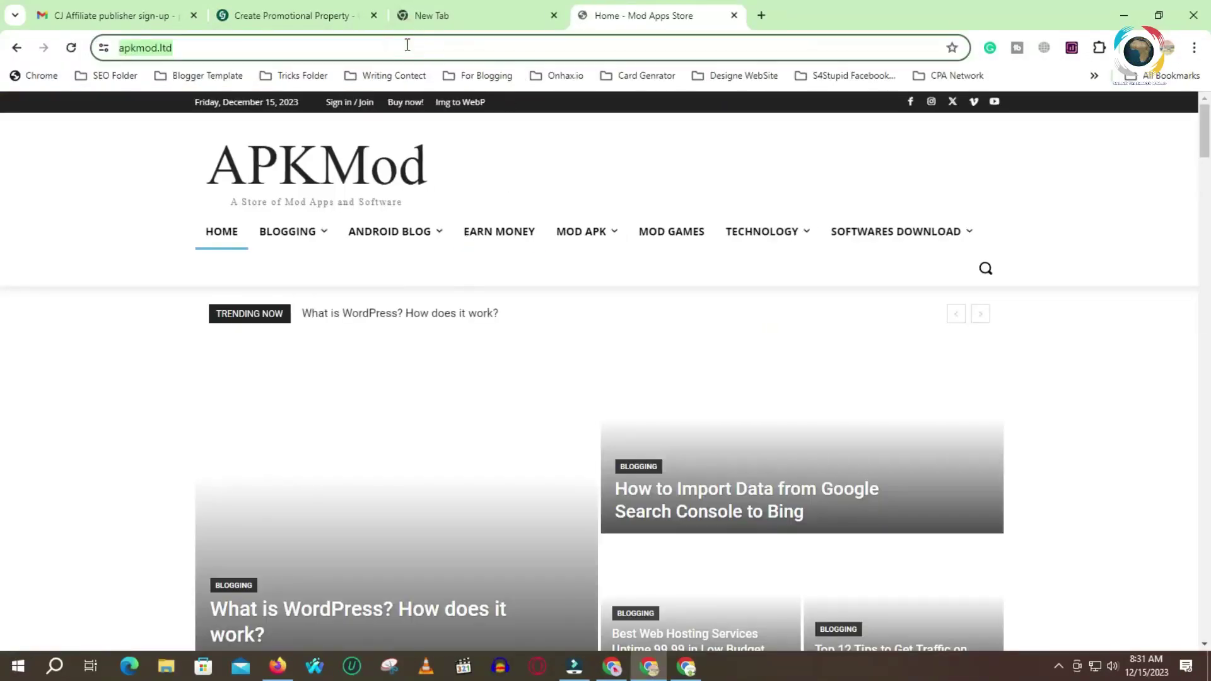
pyautogui.rightClick(407, 43)
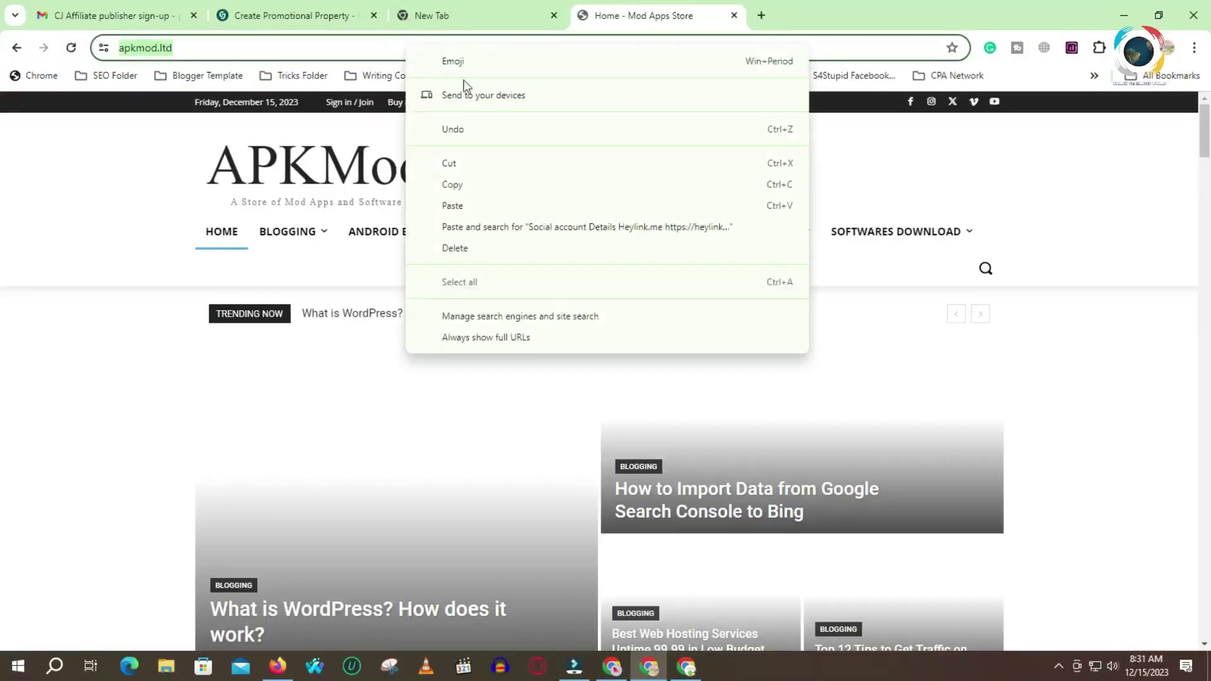
pyautogui.click(271, 14)
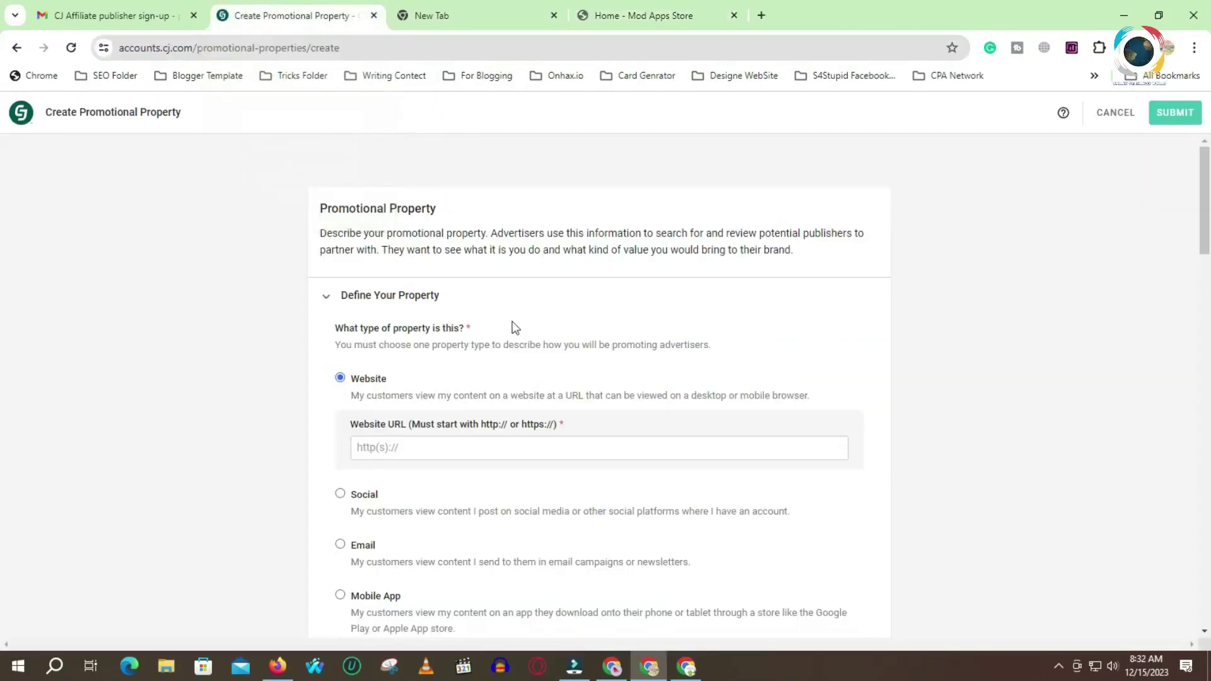
pyautogui.click(411, 445)
pyautogui.hotkey('ctrl', 'v')
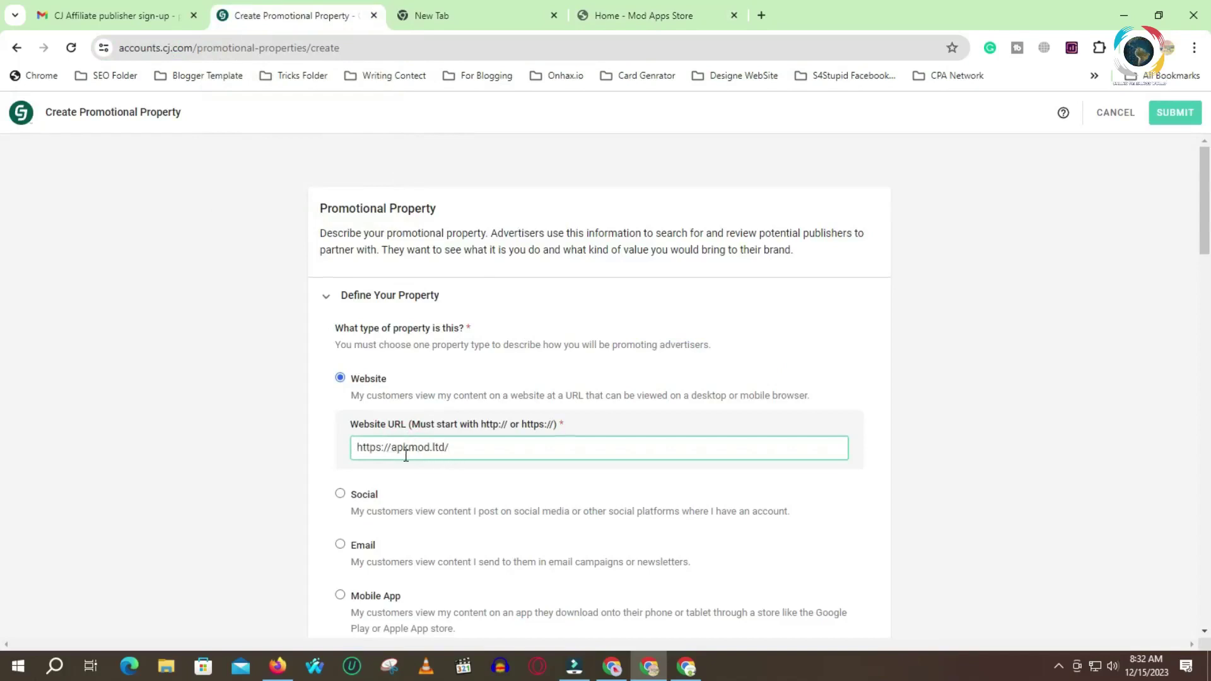
# Step: Select Content/Blog/Media as the property's promotional model and set it as the primary promotional model
pyautogui.scroll(-8, 434, 455)
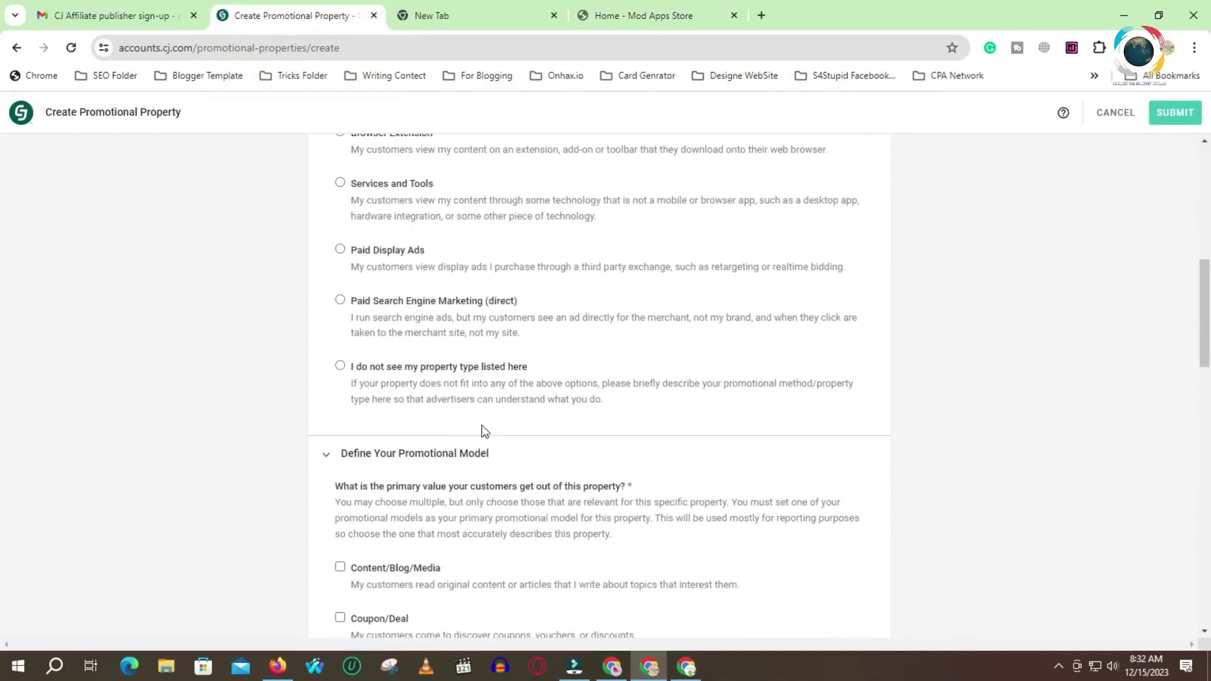
pyautogui.scroll(-1, 445, 435)
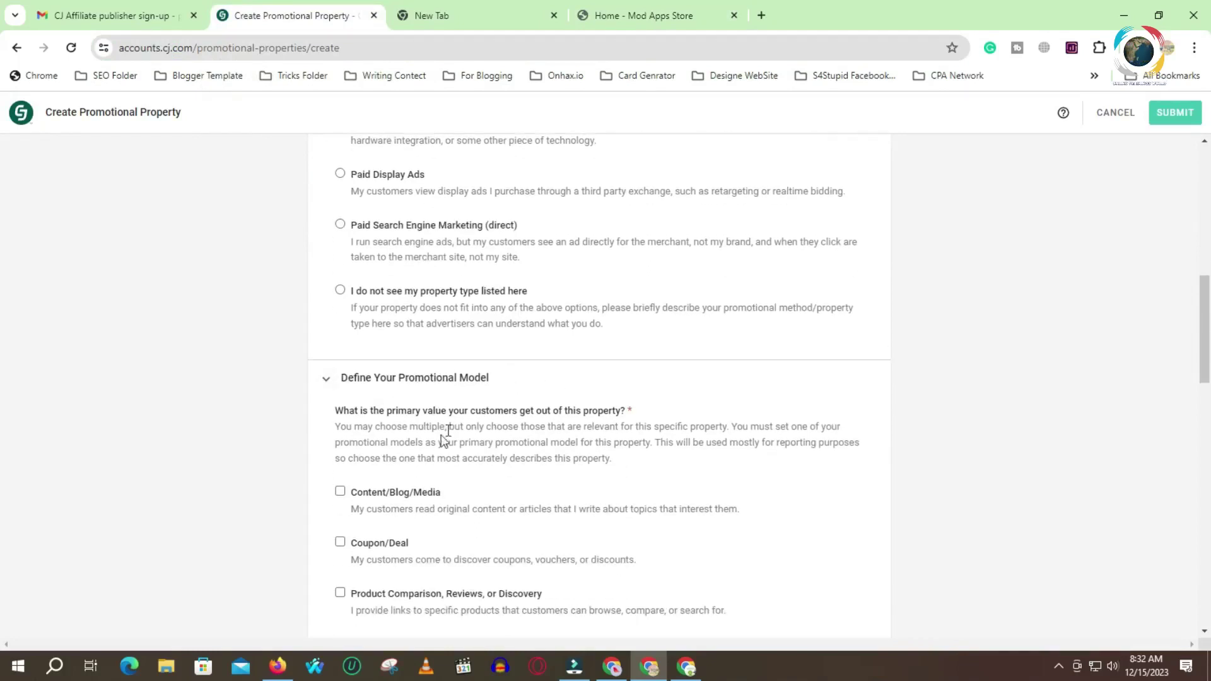
pyautogui.scroll(-2, 499, 441)
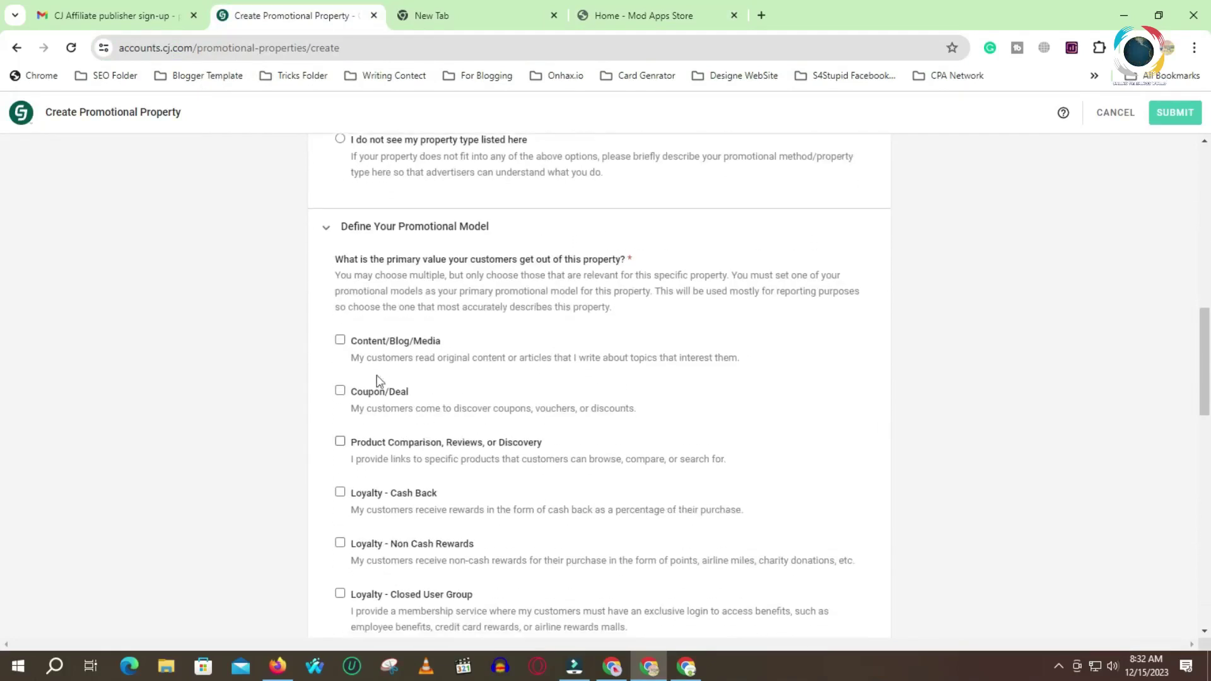
pyautogui.click(340, 340)
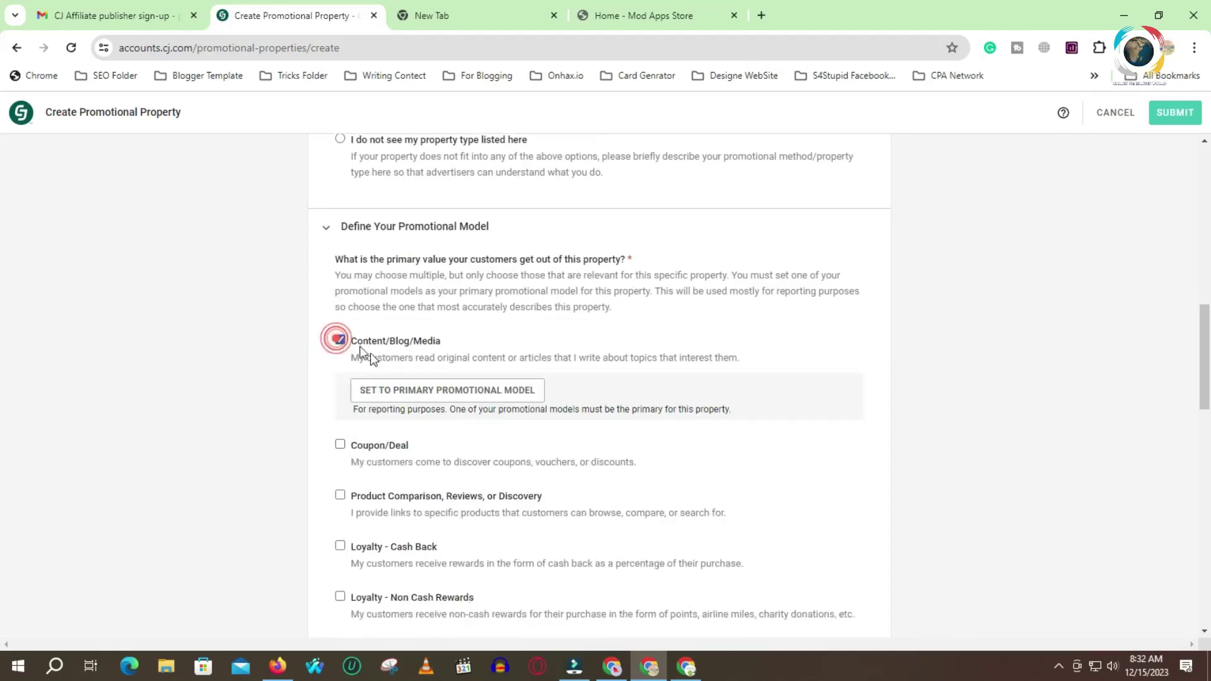
pyautogui.click(486, 394)
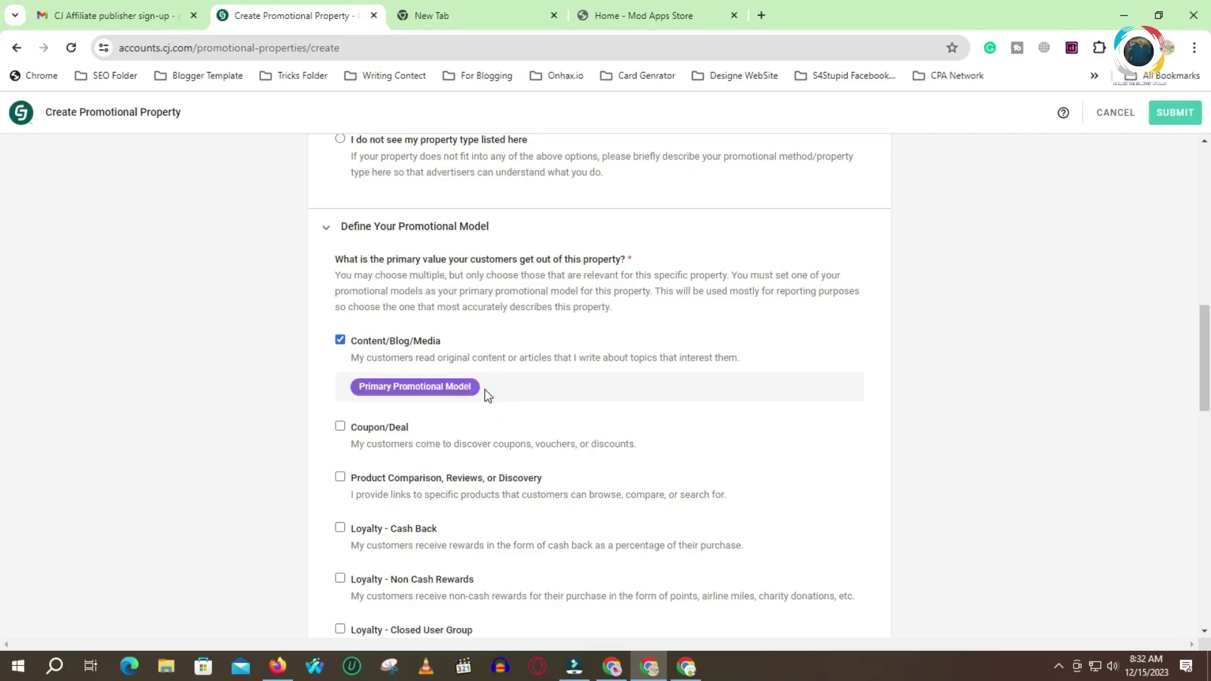
# Step: Name the promotional property ApkMod Store
pyautogui.scroll(-7, 524, 391)
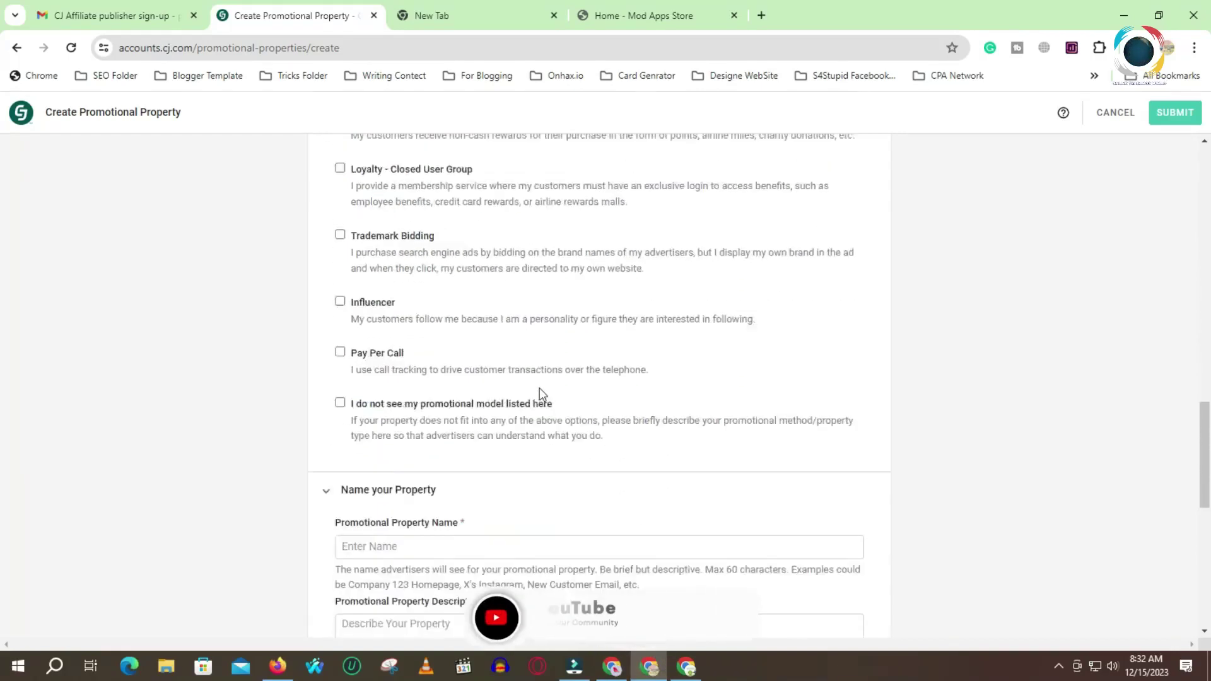
pyautogui.scroll(-3, 539, 391)
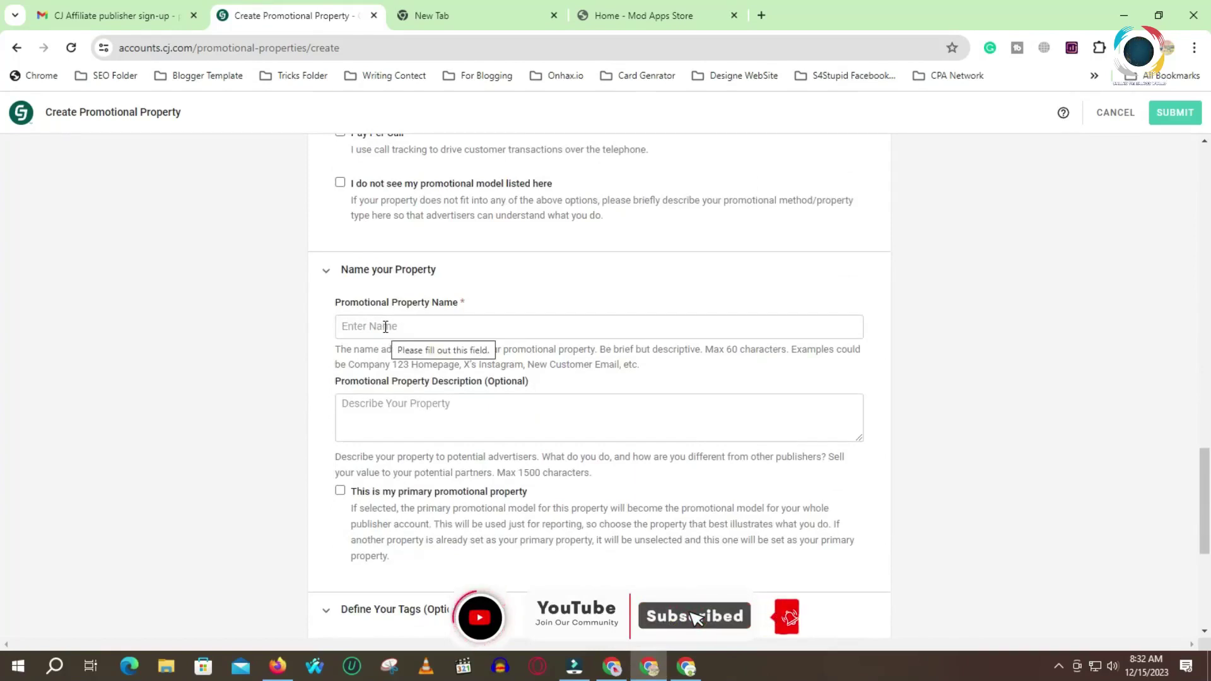
pyautogui.click(385, 327)
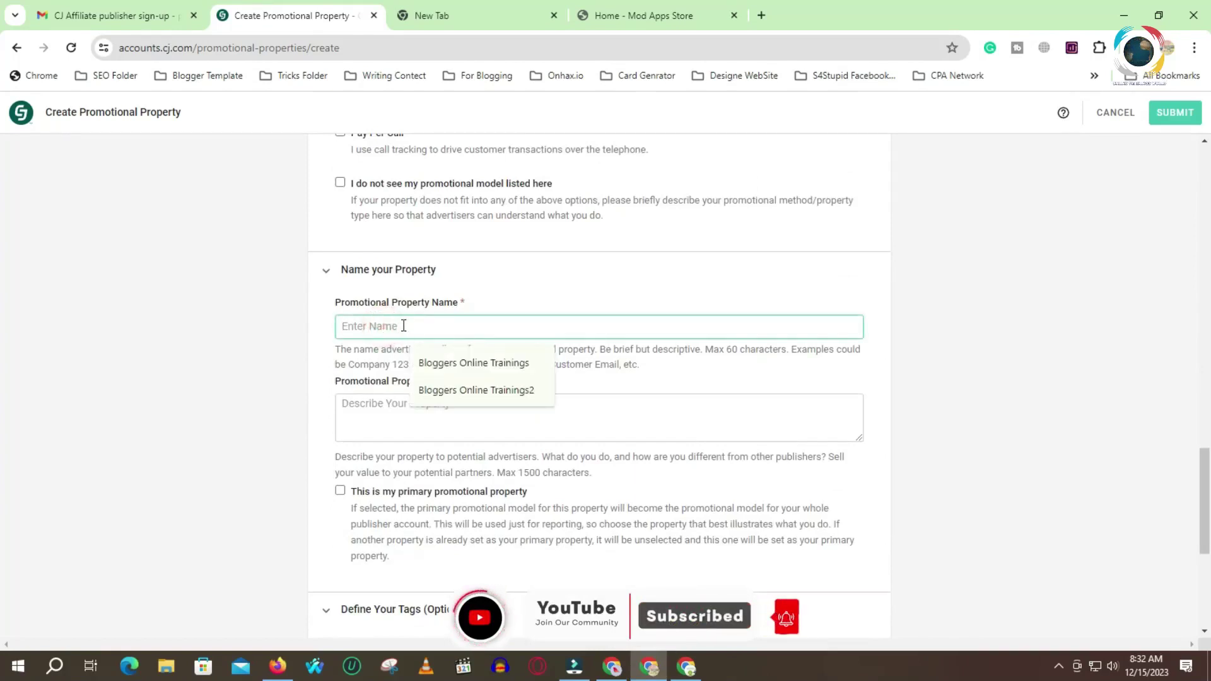
pyautogui.write('A')
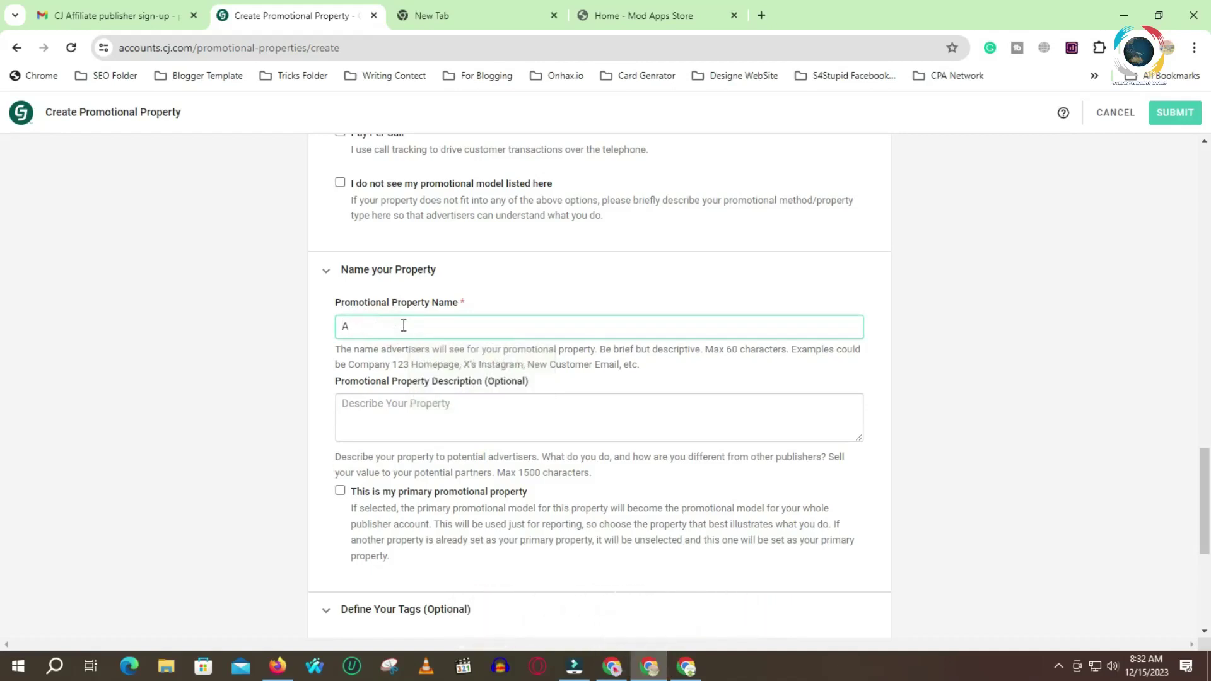
pyautogui.write('pkMod Store')
# Step: Enter the property description "My property is on content writing and diffrent download Software"
pyautogui.click(372, 411)
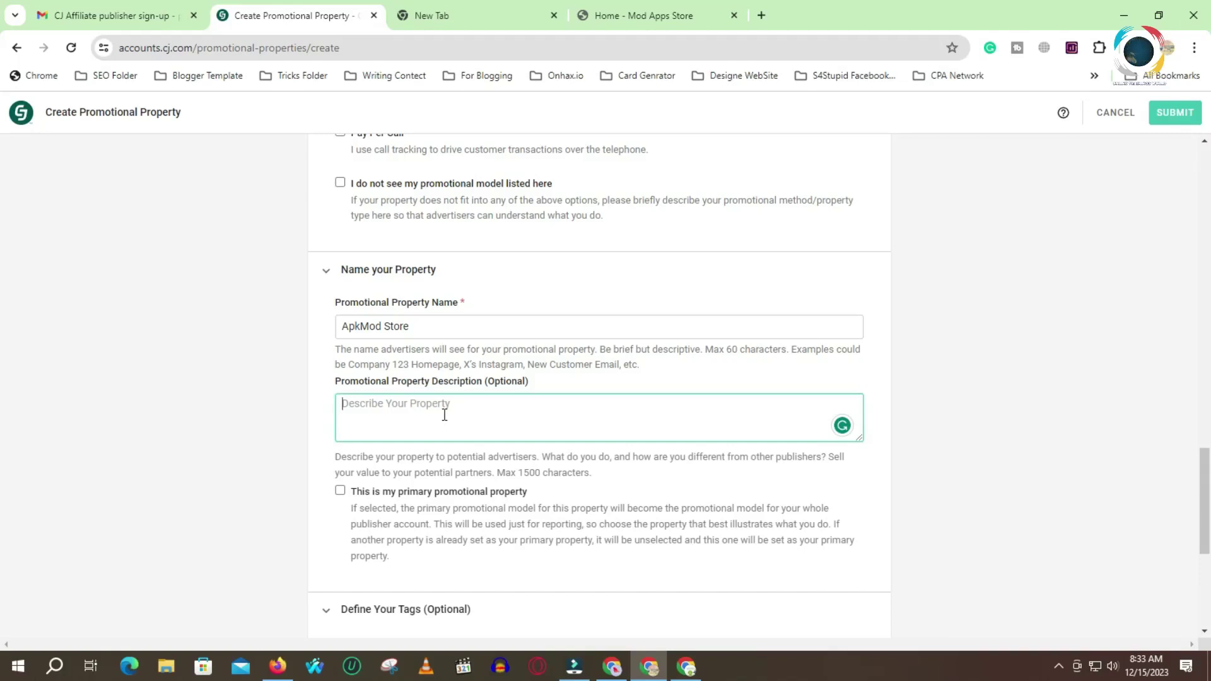
pyautogui.write('My pr')
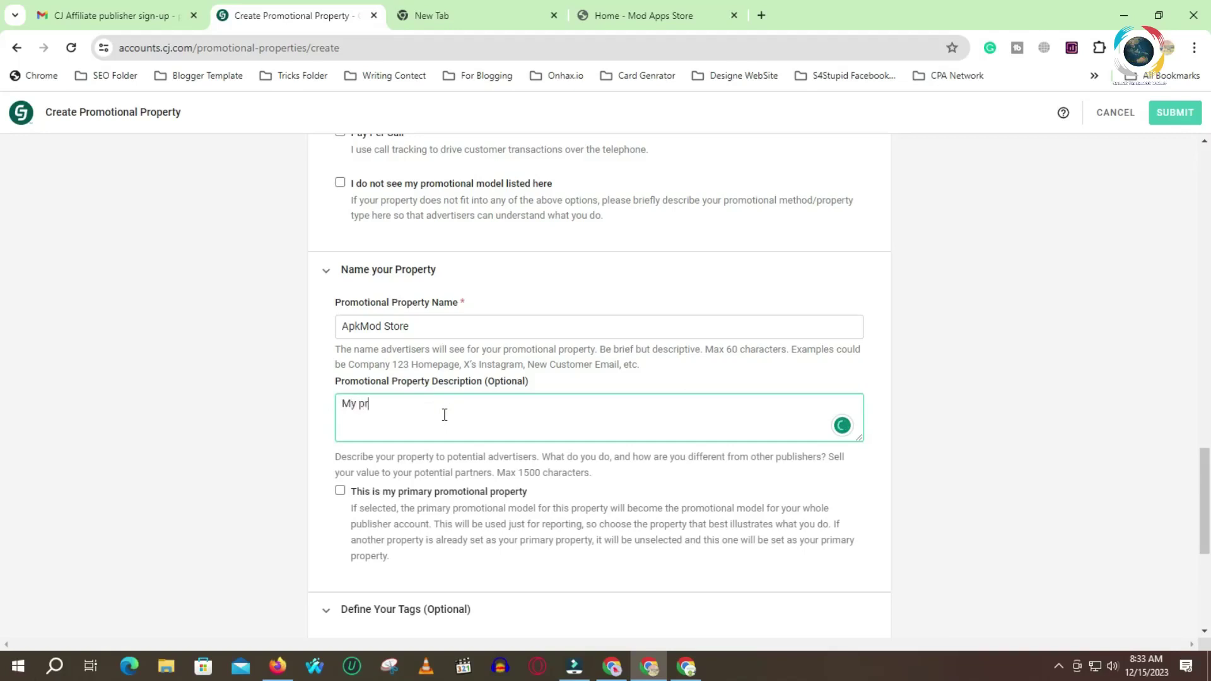
pyautogui.write('operty')
pyautogui.write('y is ')
pyautogui.write('on ')
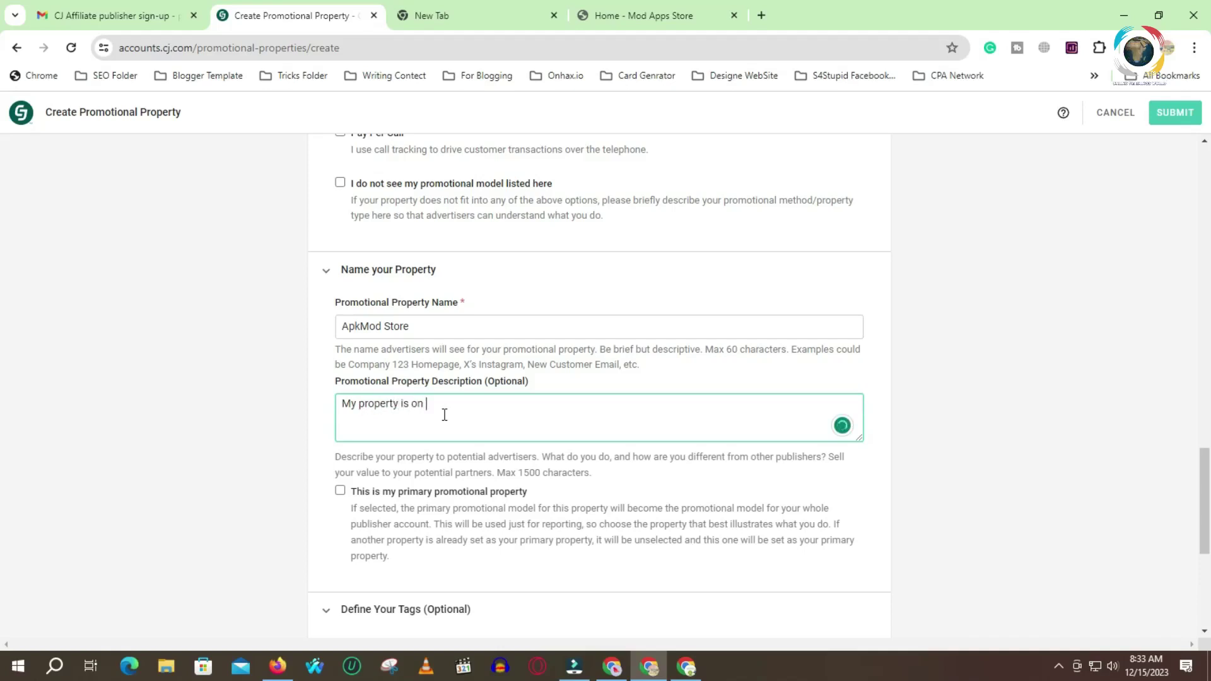
pyautogui.write('content a')
pyautogui.write('d')
pyautogui.press('BackSpace')
pyautogui.press('BackSpace')
pyautogui.write('writing and ')
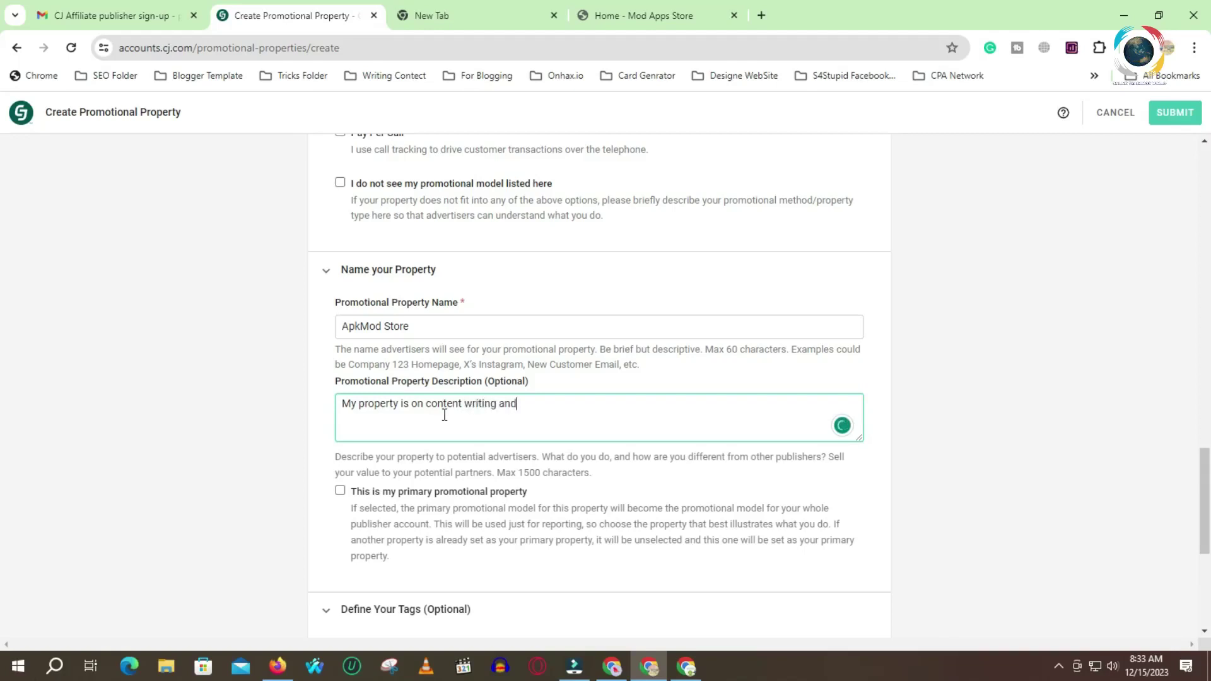
pyautogui.write('diffrent download Software.')
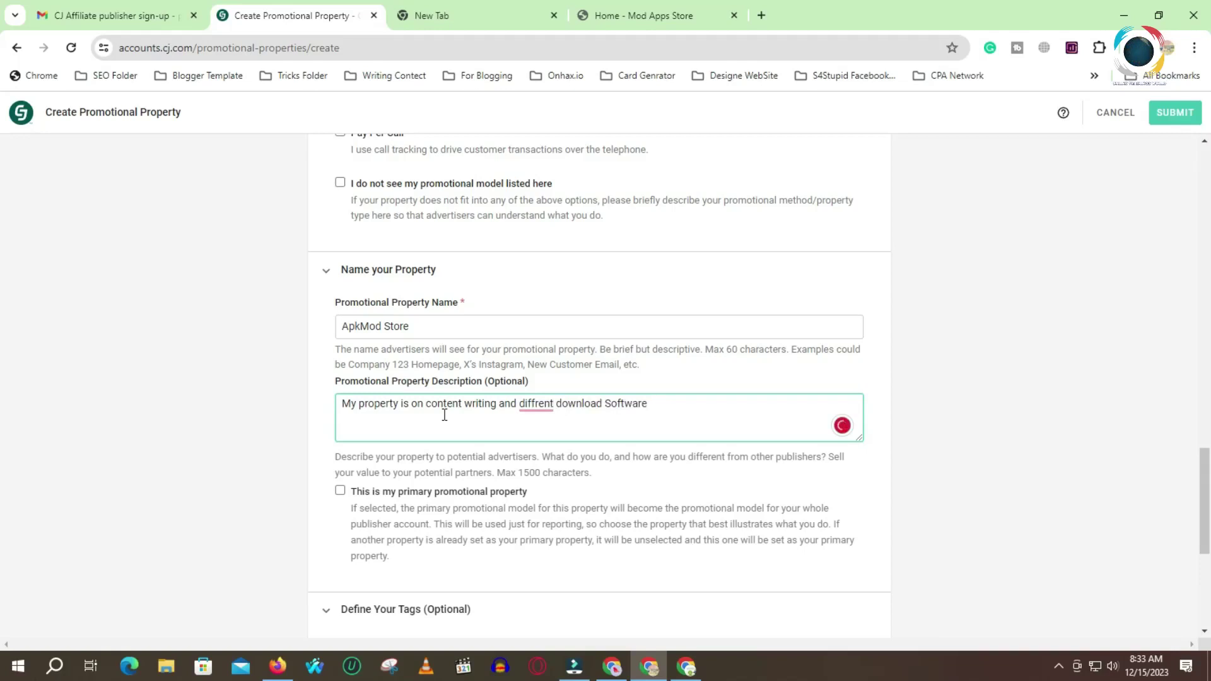
# Step: Correct the misspelled word to "different" in the property description and extend its ending with "and mobile Application"
pyautogui.click(534, 403)
pyautogui.click(552, 448)
pyautogui.click(657, 411)
pyautogui.write("'s and Ap")
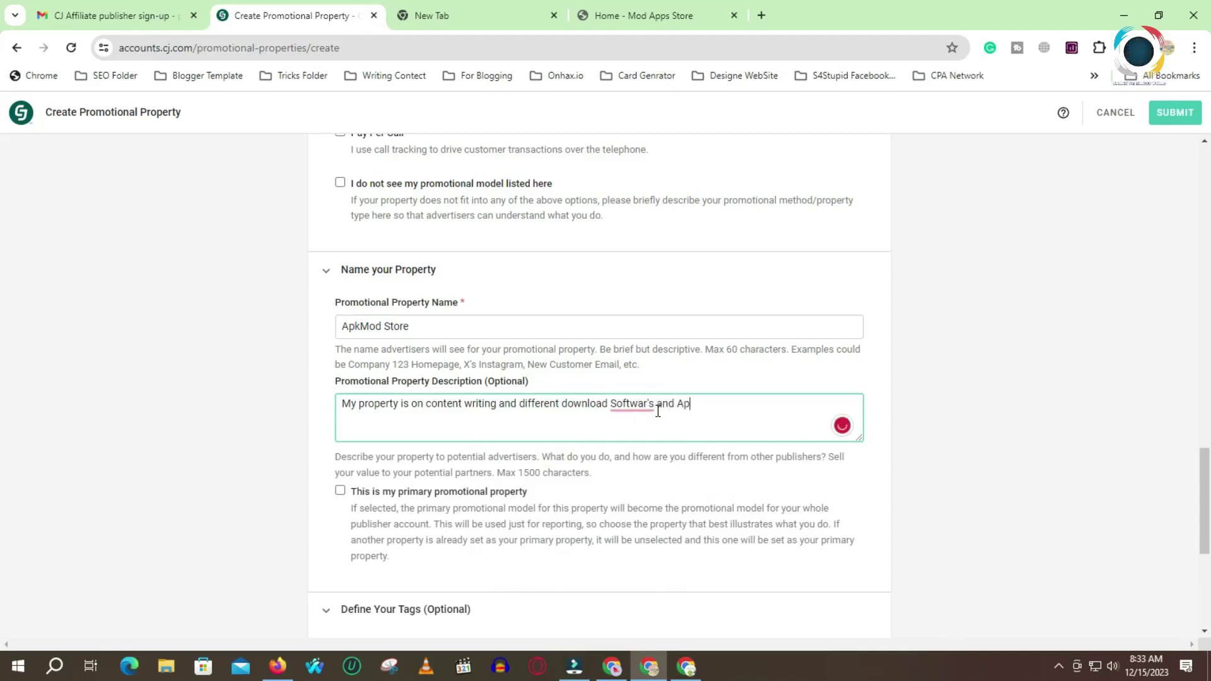
pyautogui.press('BackSpace')
pyautogui.write('mobile Application')
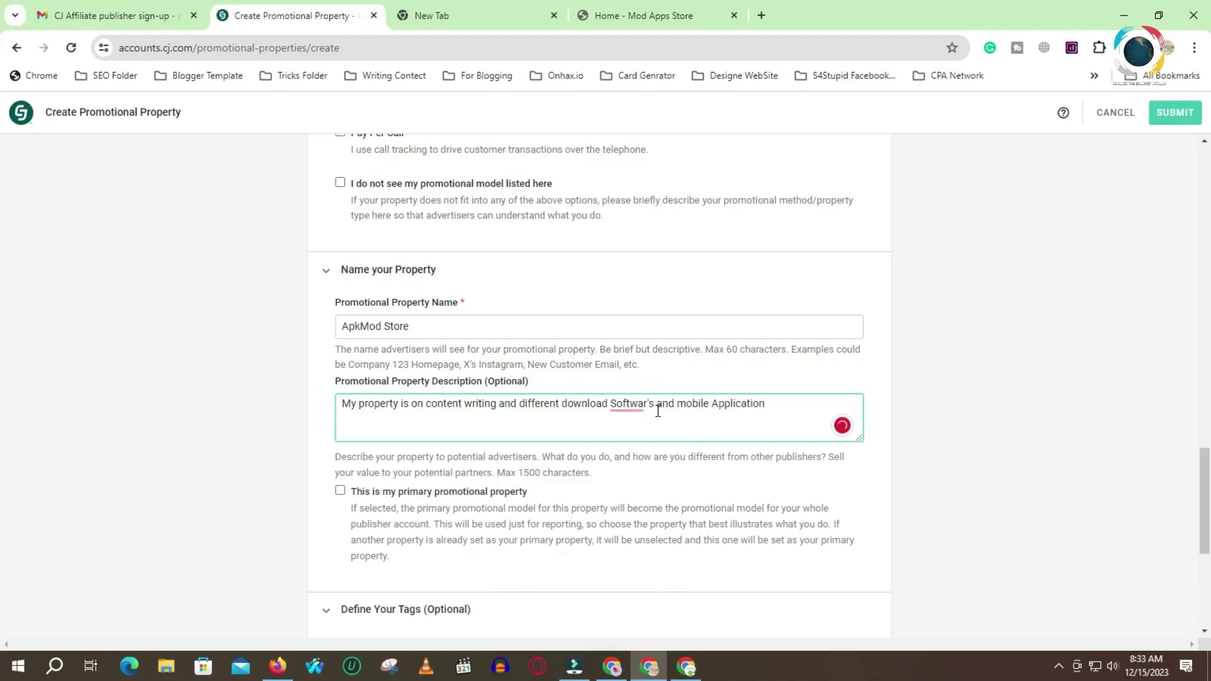
# Step: Correct the description's ending to "Software and Mobile Applications." and mark this as the primary promotional property
pyautogui.moveTo(656, 410)
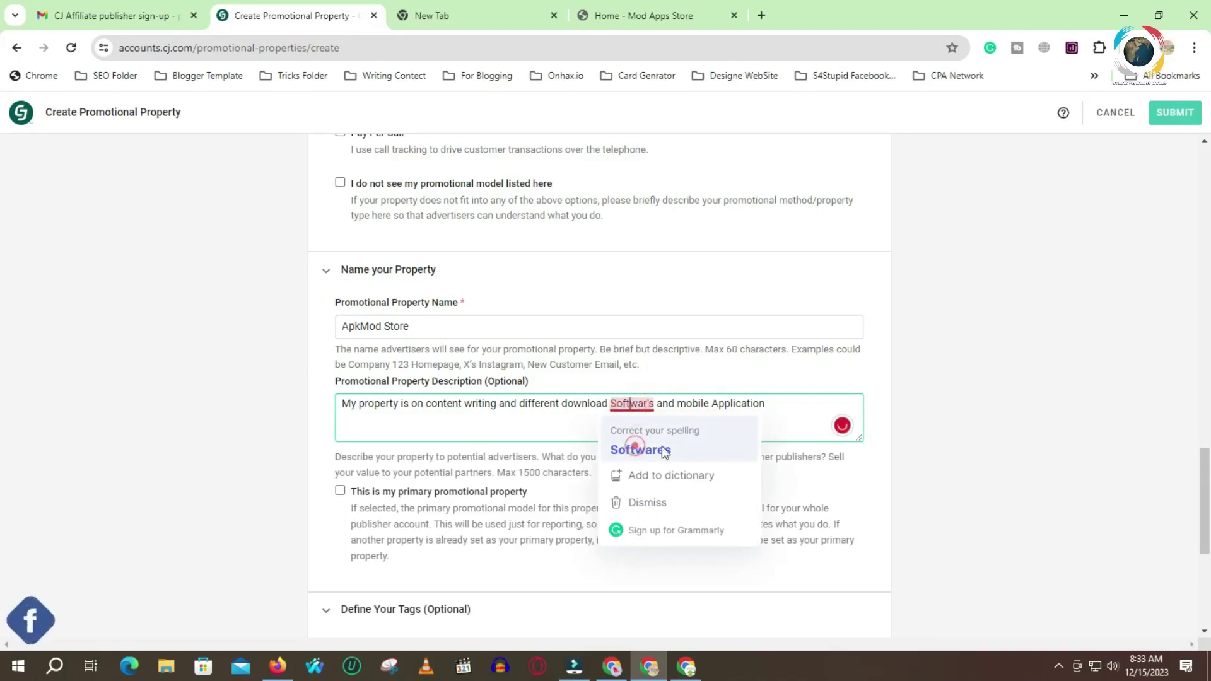
pyautogui.click(642, 447)
pyautogui.click(770, 403)
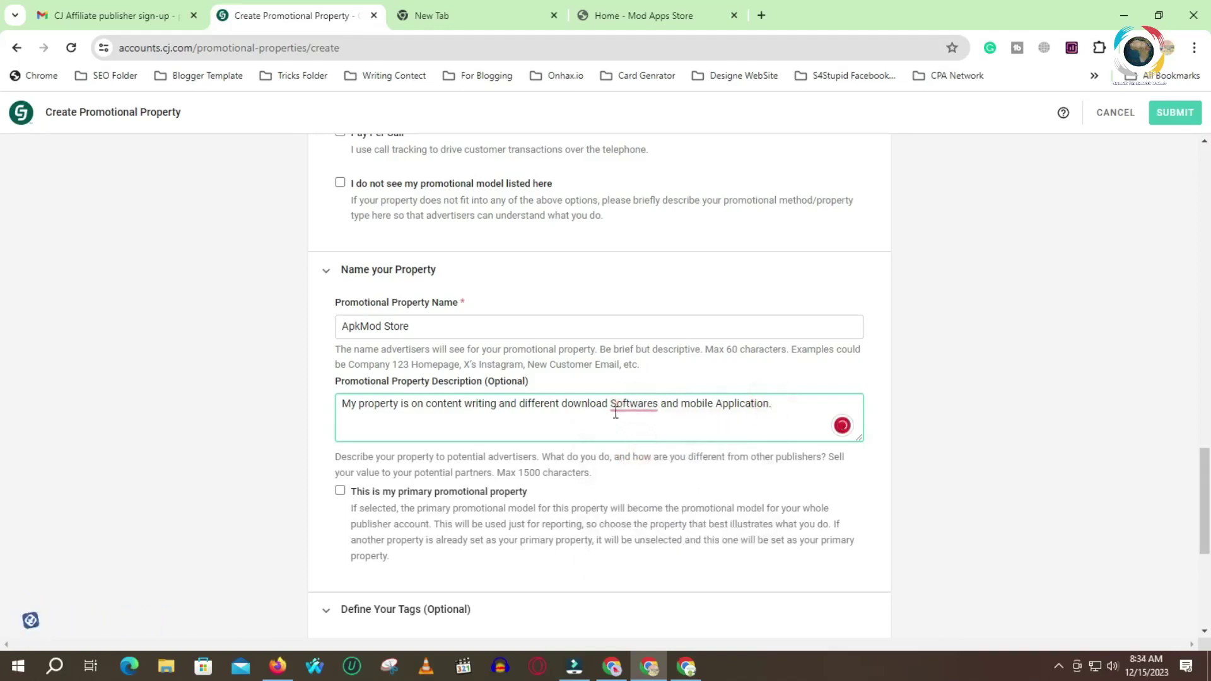
pyautogui.moveTo(615, 413)
pyautogui.click(626, 448)
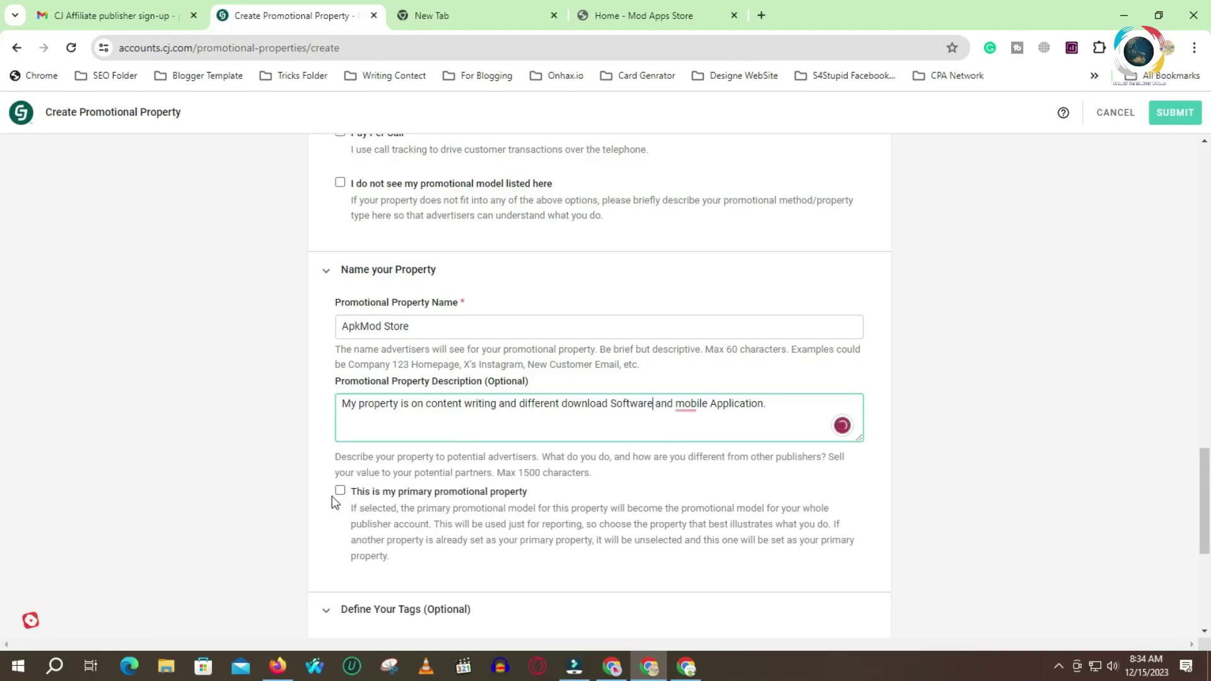
pyautogui.moveTo(697, 405)
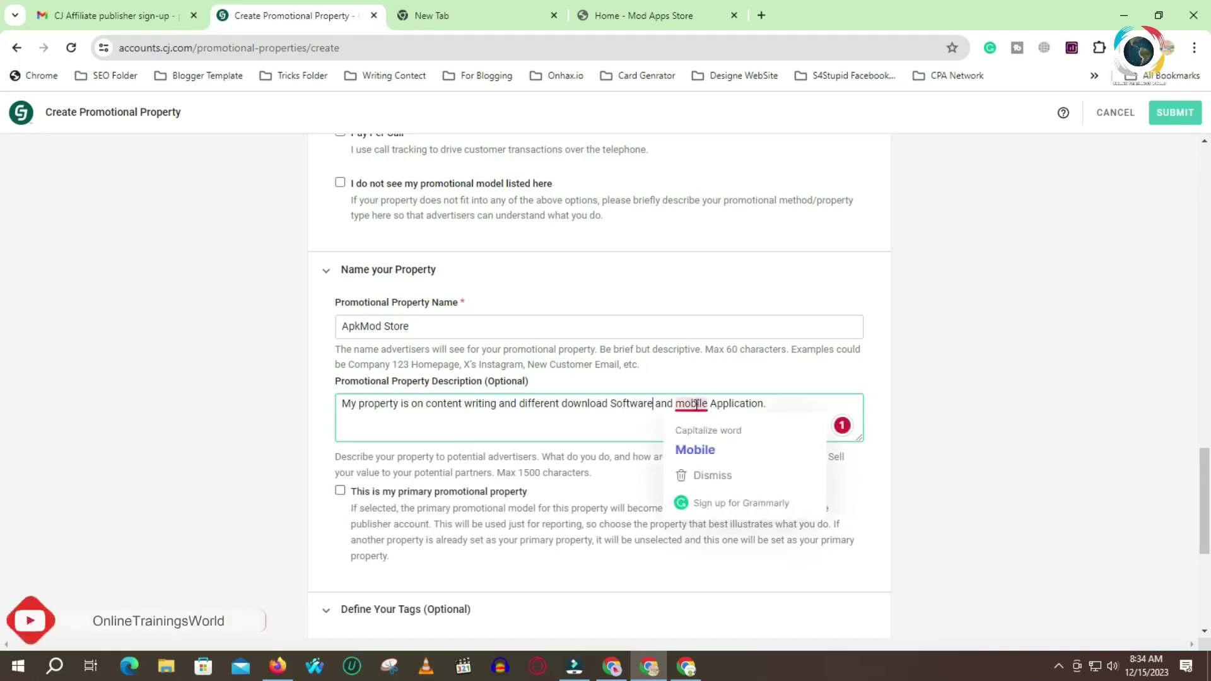
pyautogui.click(695, 449)
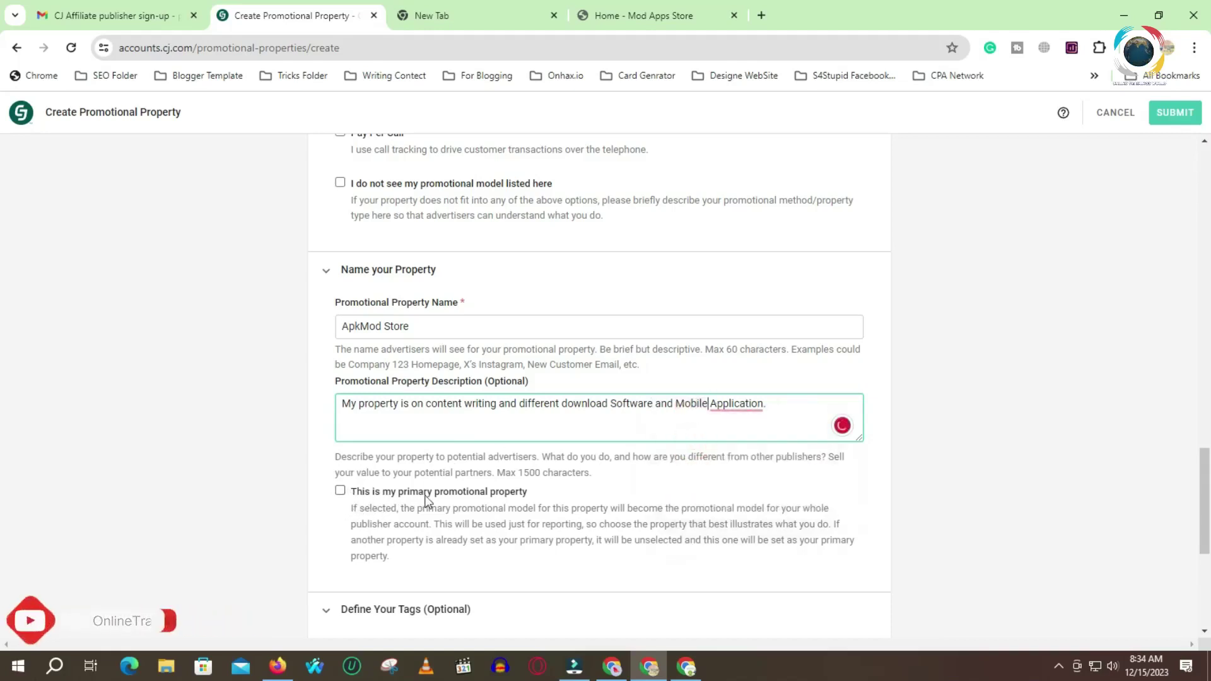
pyautogui.moveTo(725, 409)
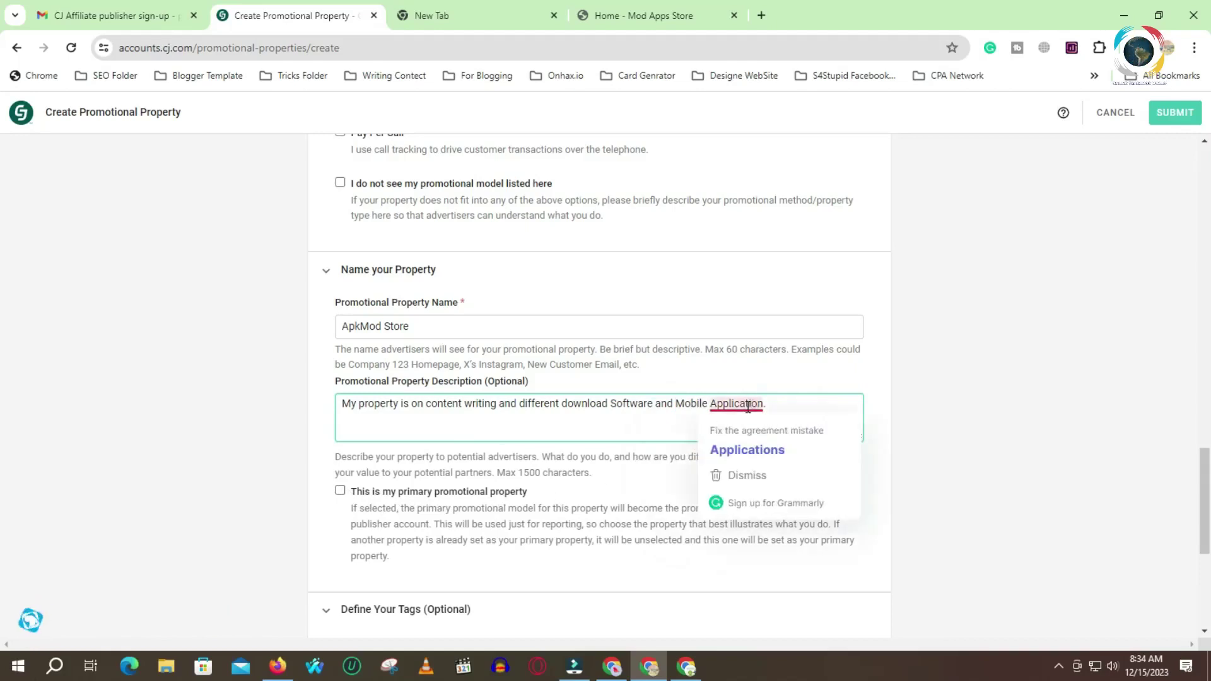
pyautogui.click(723, 453)
pyautogui.click(340, 491)
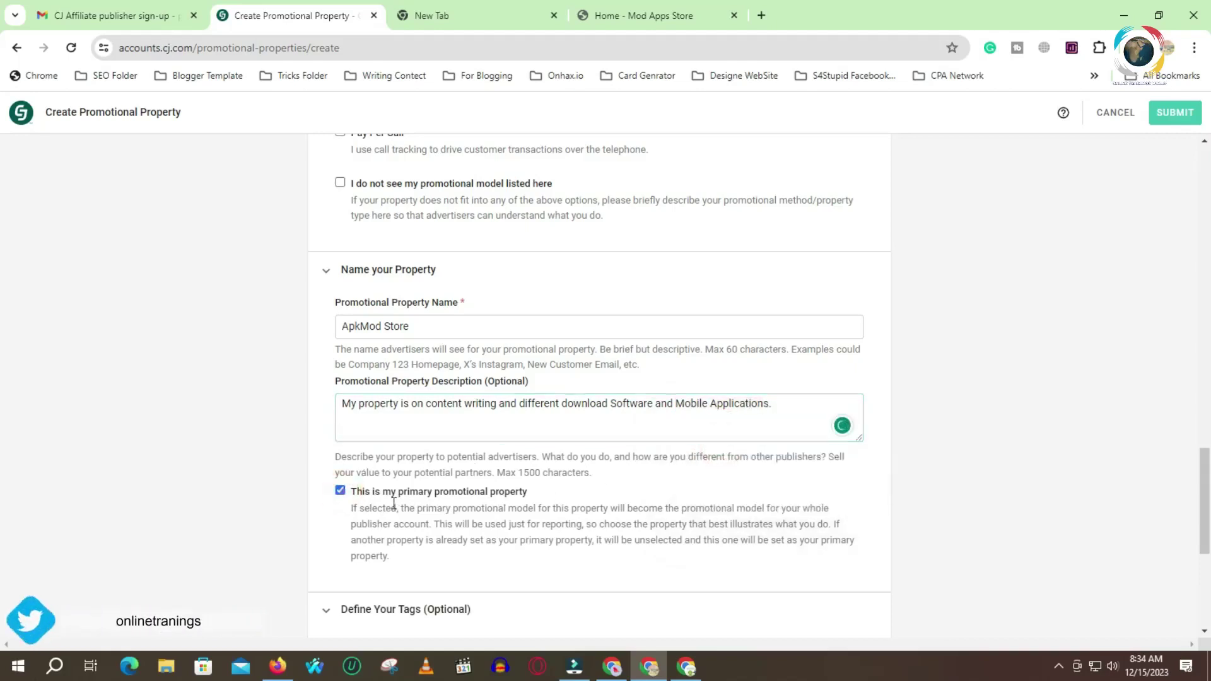
# Step: Add the public tags "Content writing" and "Digitel Marketing" to the promotional property
pyautogui.scroll(-5, 394, 502)
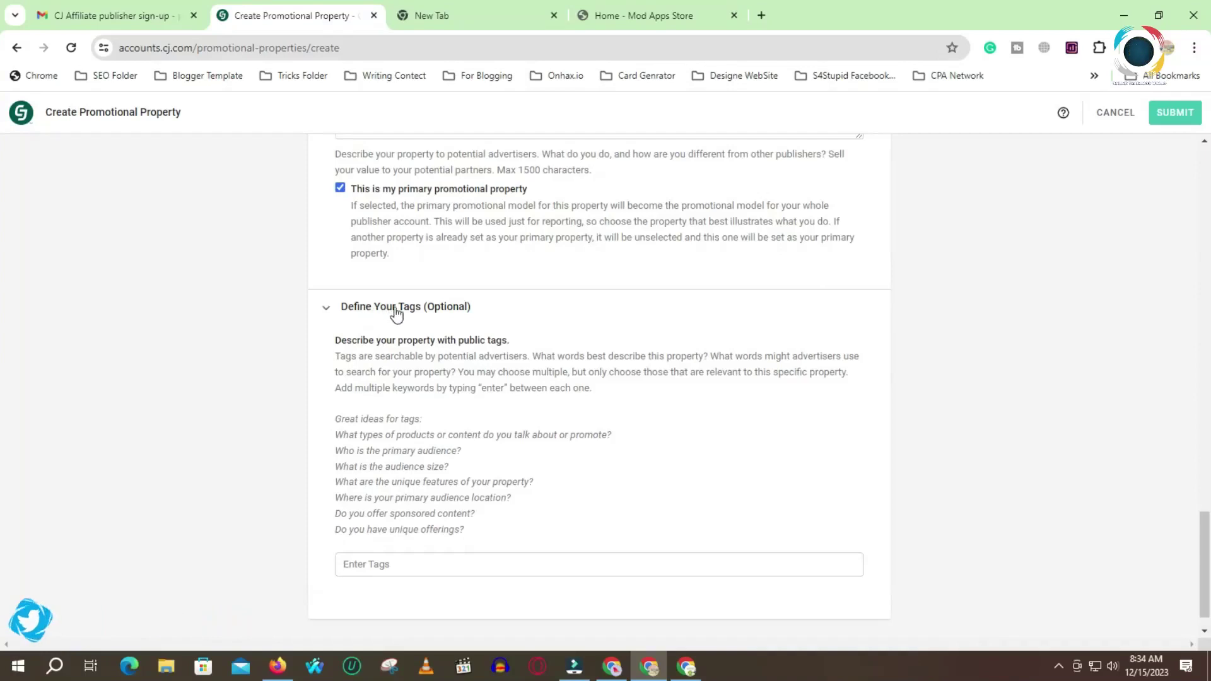
pyautogui.click(408, 565)
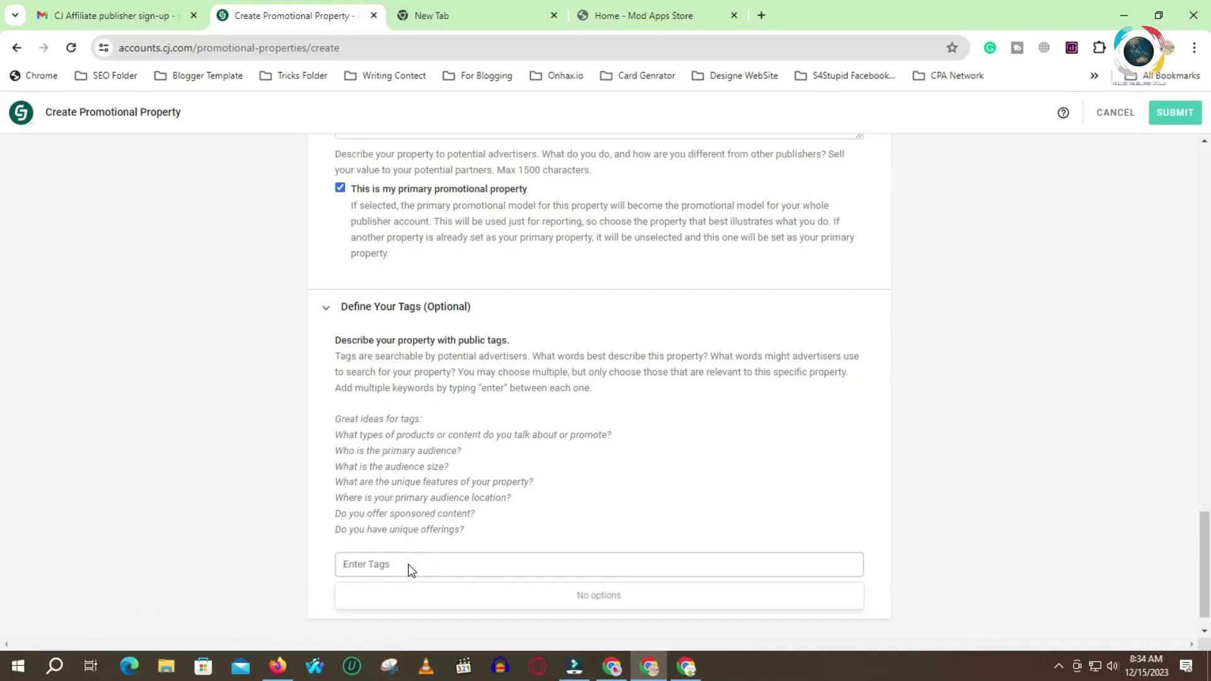
pyautogui.write('Conte')
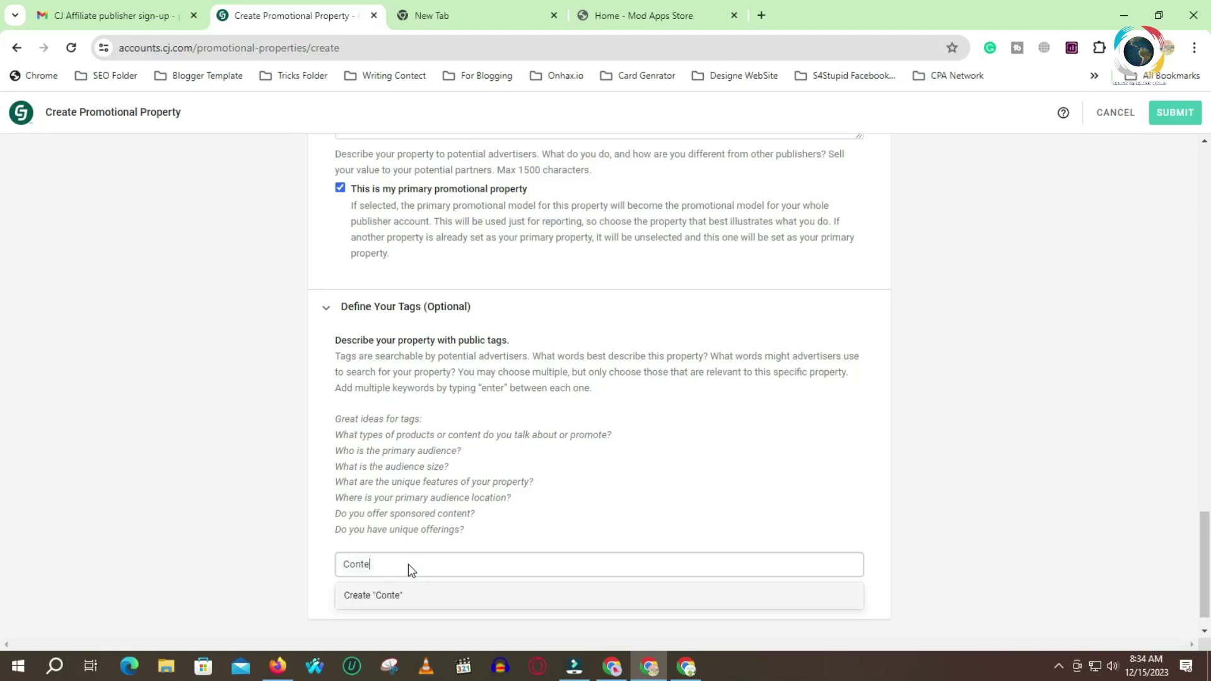
pyautogui.write('nt writing,')
pyautogui.press('Return')
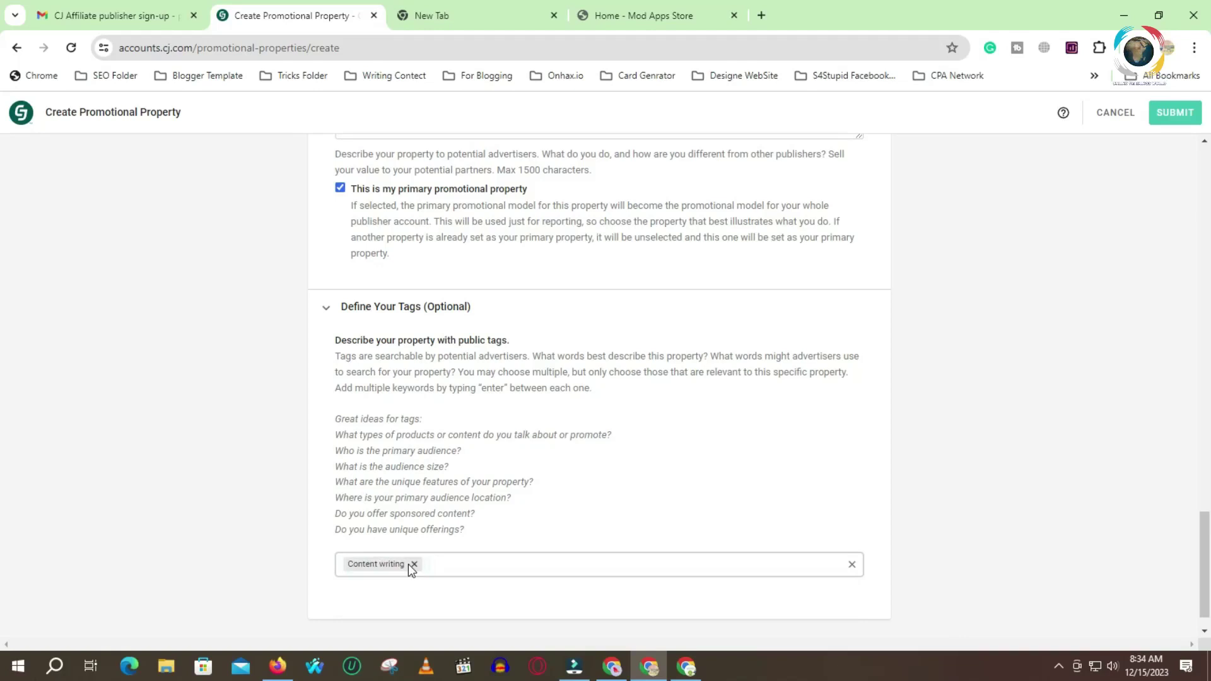
pyautogui.write('Digitel ')
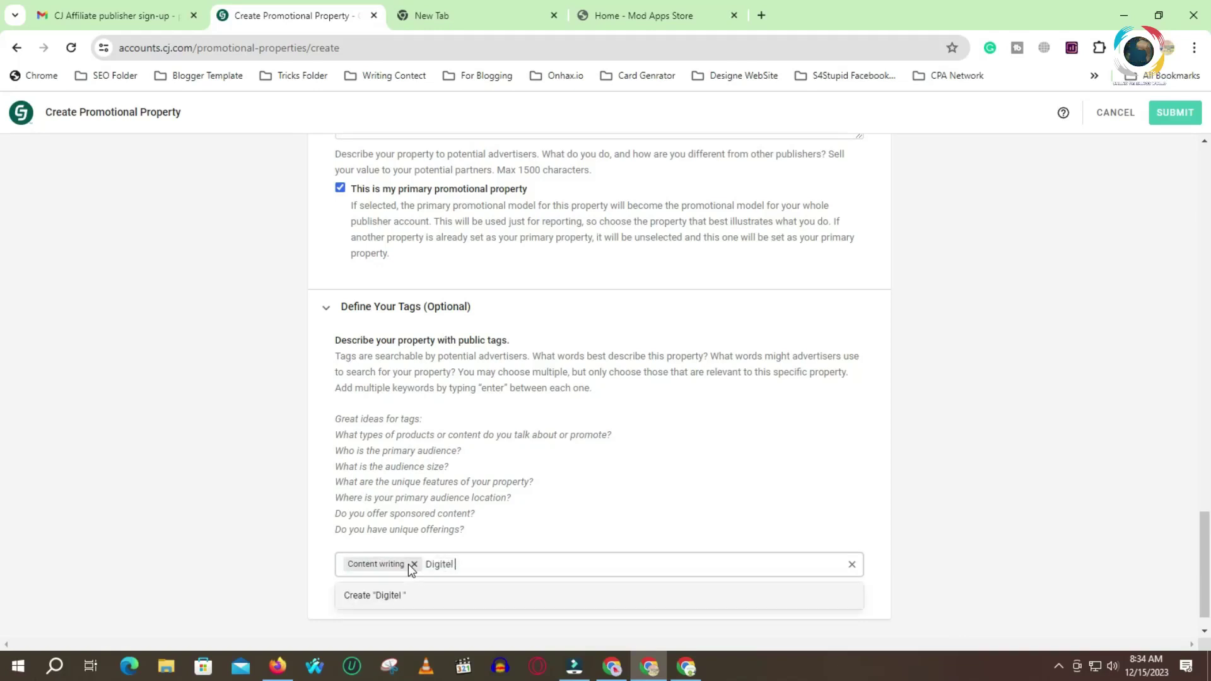
pyautogui.write('Marketing,')
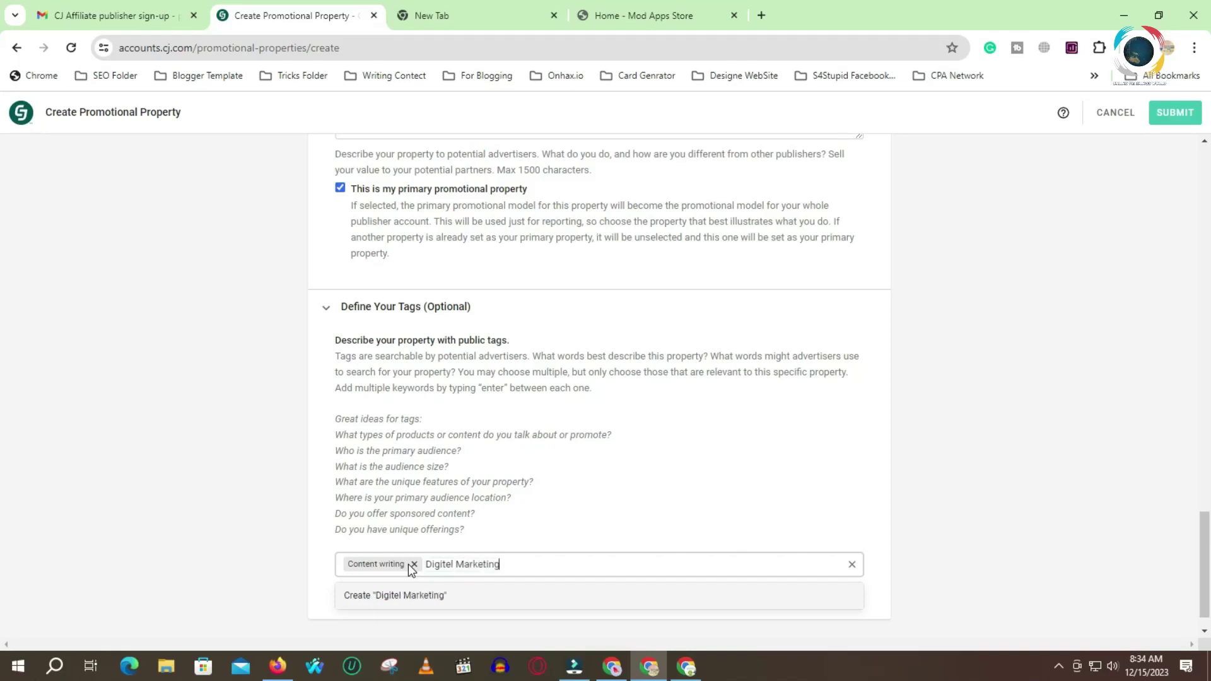
pyautogui.press('Return')
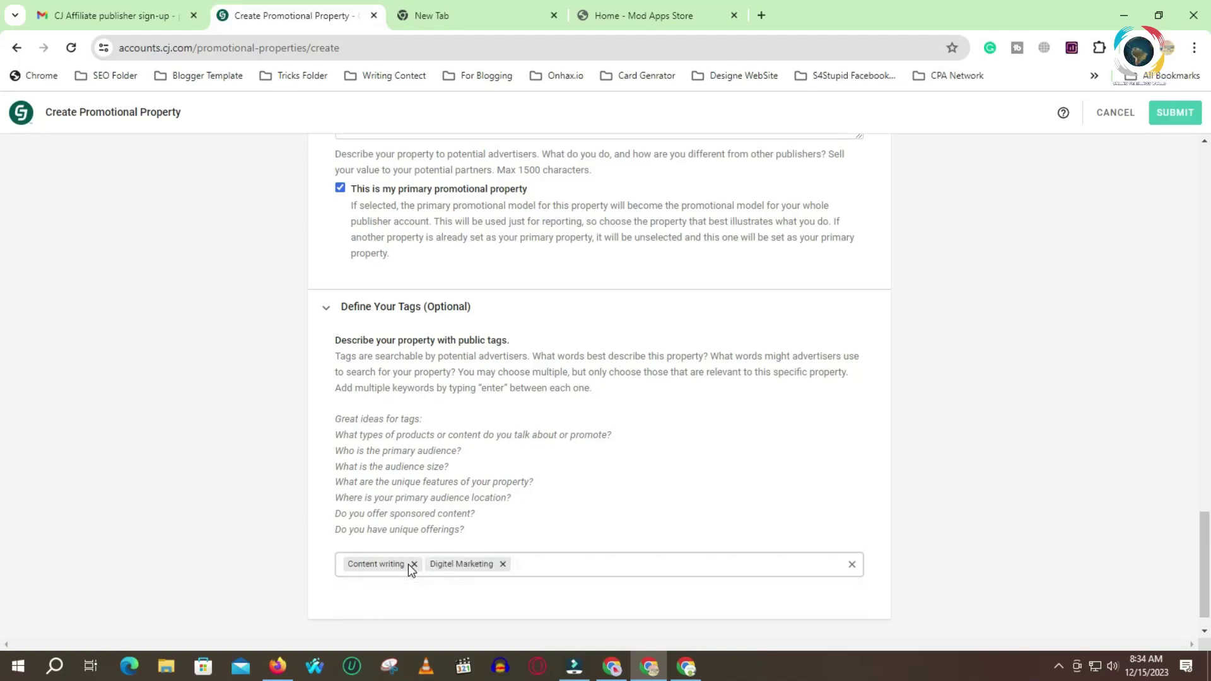
# Step: Add the tags "Affiliate marketing" and "Email marketing", and submit the new promotional property
pyautogui.write('Affi')
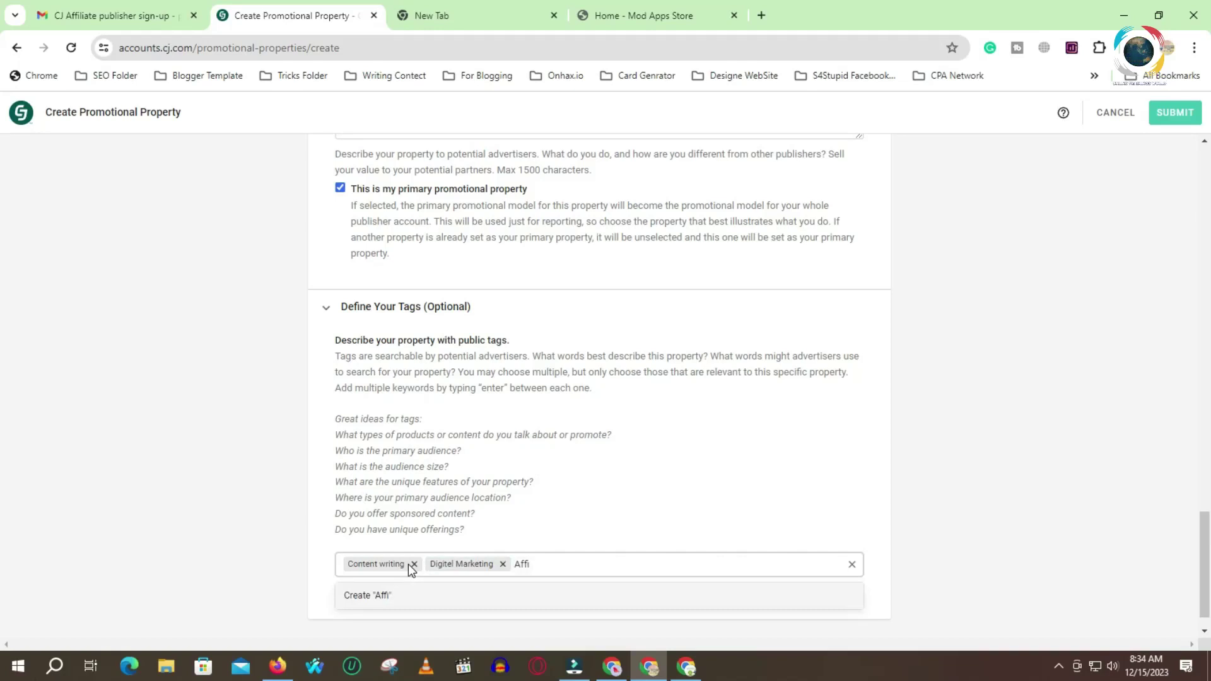
pyautogui.write('liate marketing')
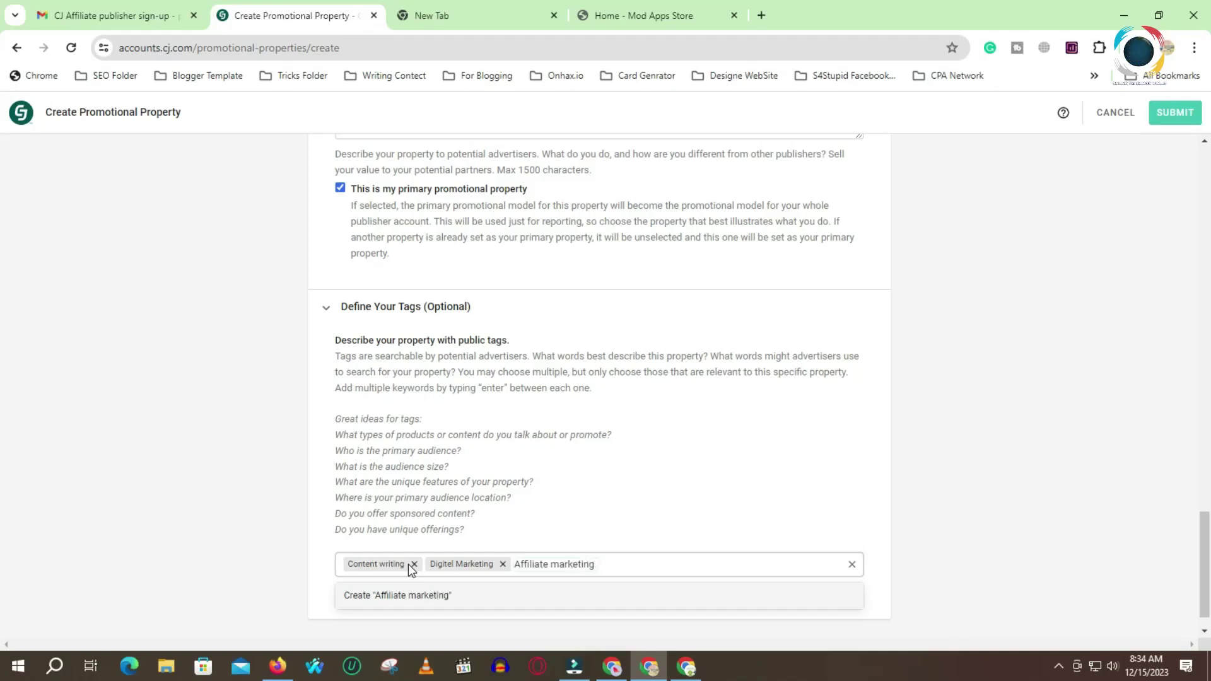
pyautogui.press('Return')
pyautogui.write('Emai')
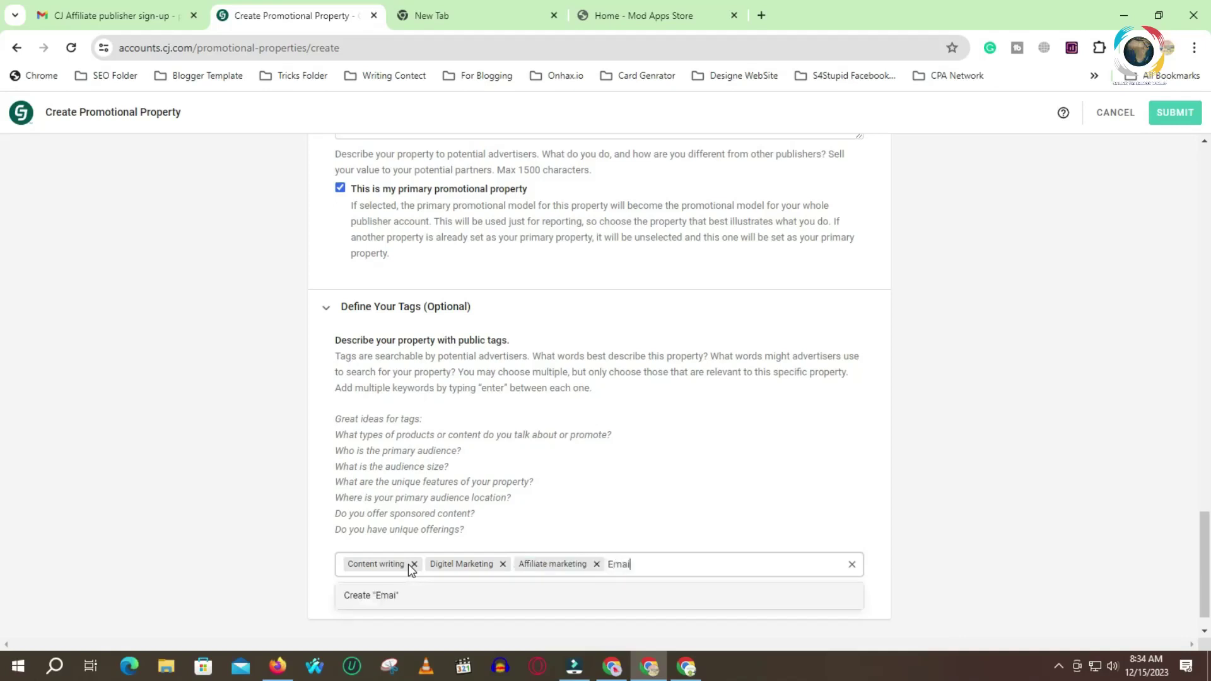
pyautogui.write('l marketing')
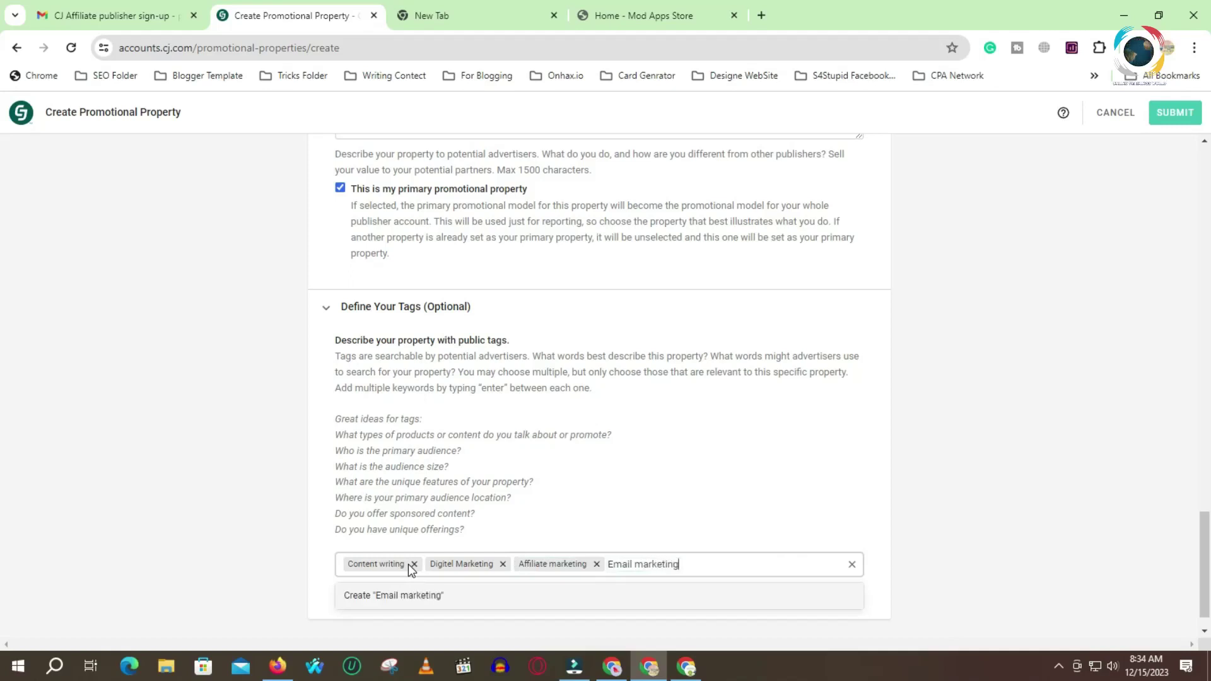
pyautogui.press('Return')
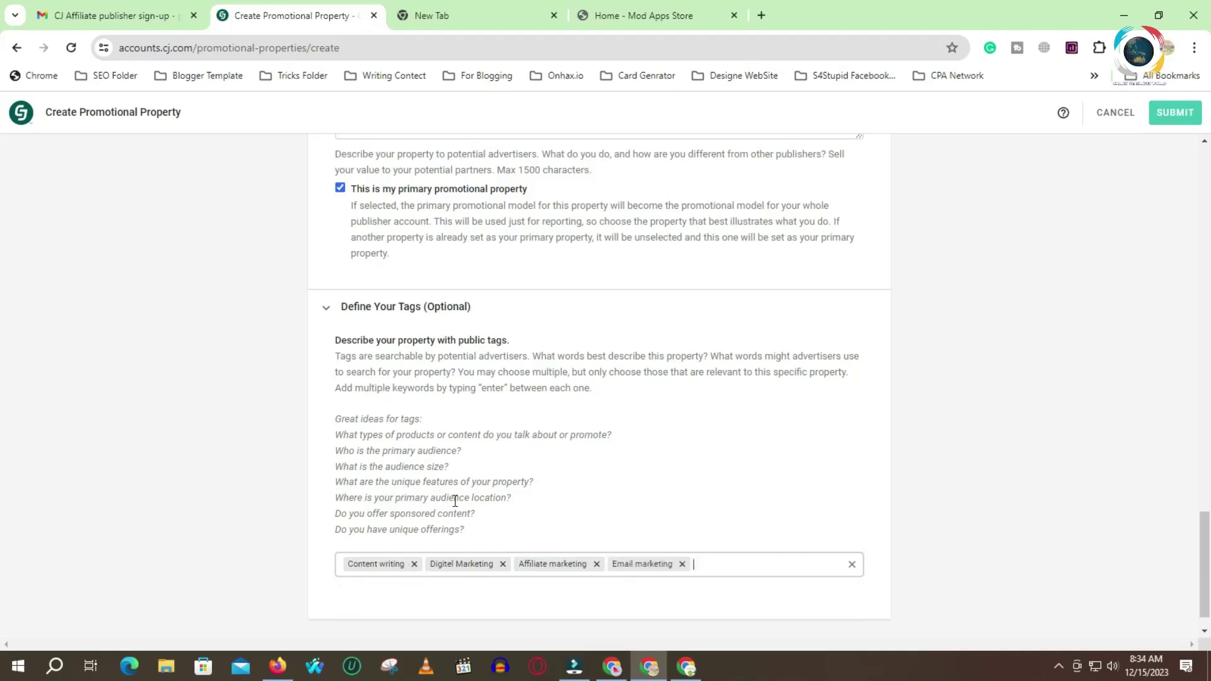
pyautogui.click(1174, 119)
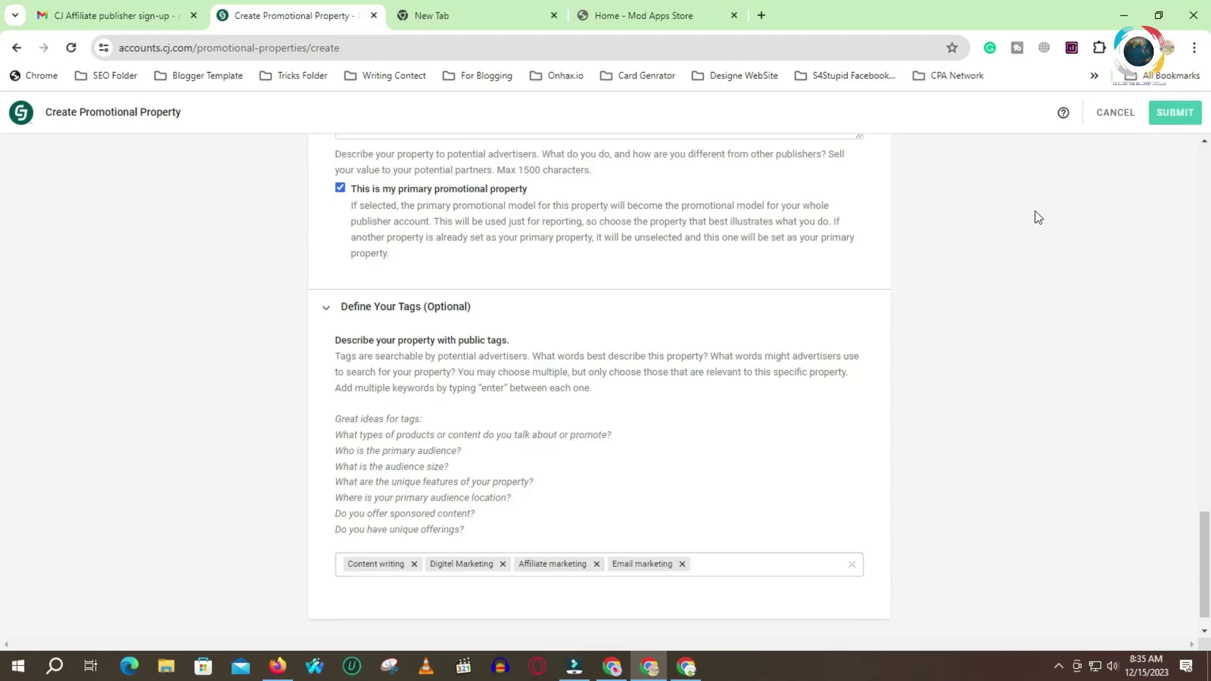
pyautogui.click(1164, 113)
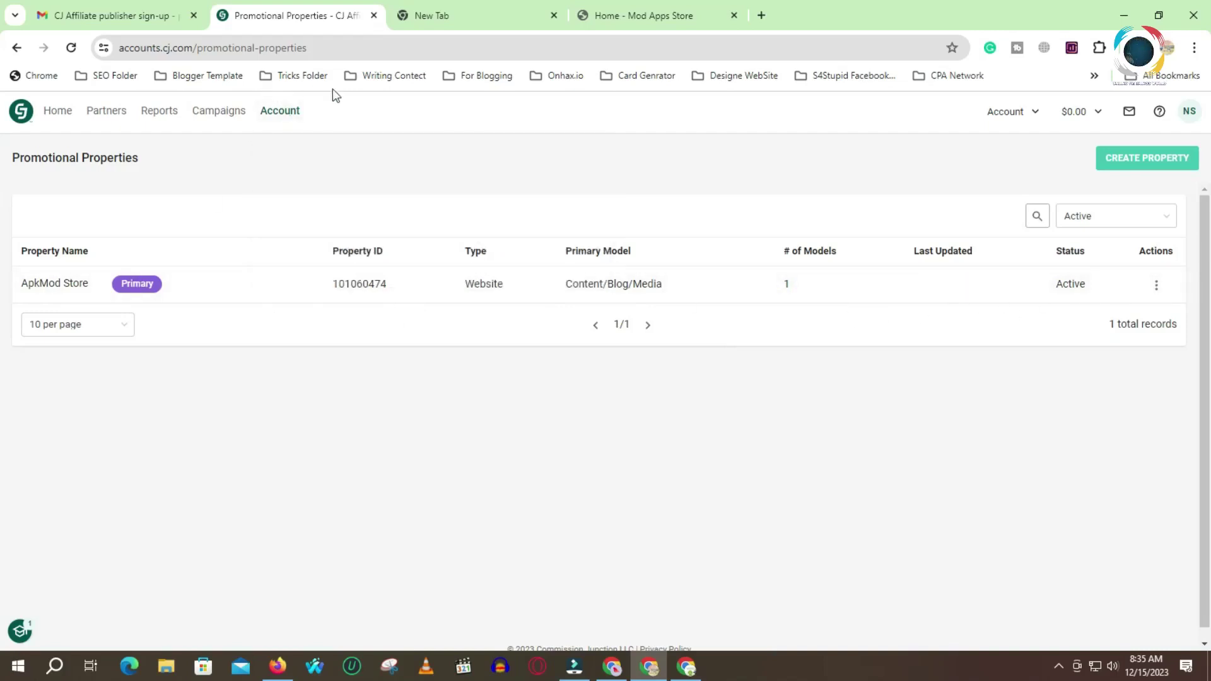
# Step: Return to the onboarding checklist and review which account activation tasks are completed and which remain
pyautogui.click(62, 117)
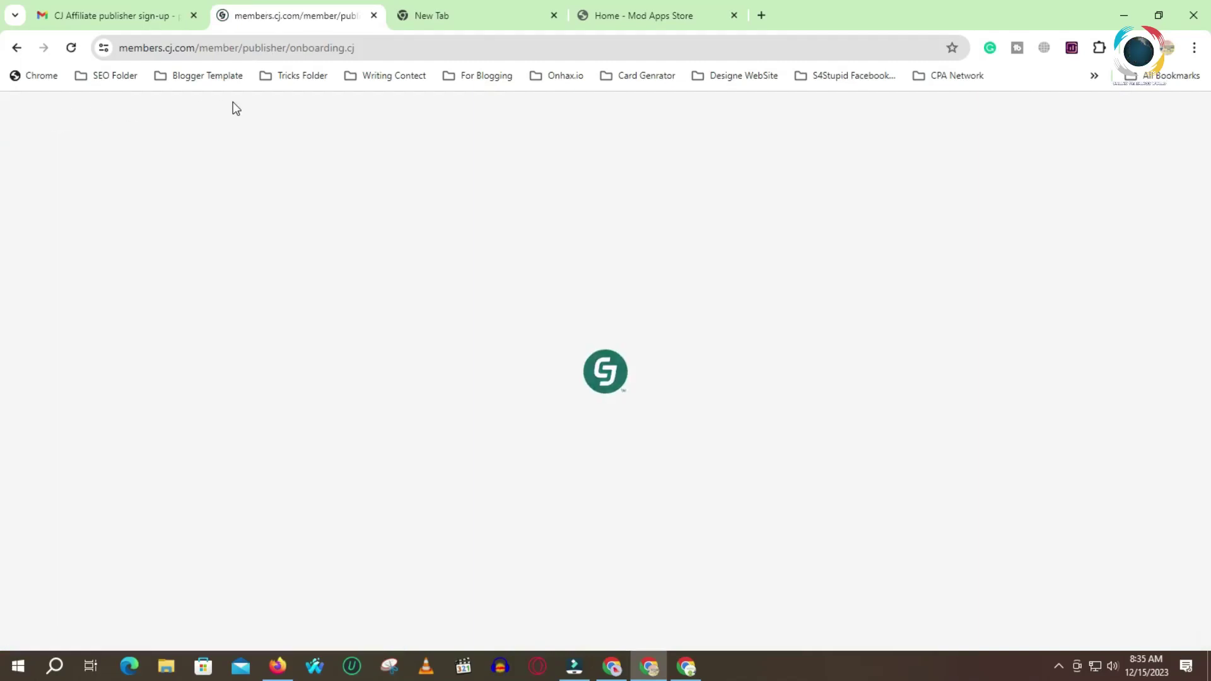
pyautogui.moveTo(234, 103)
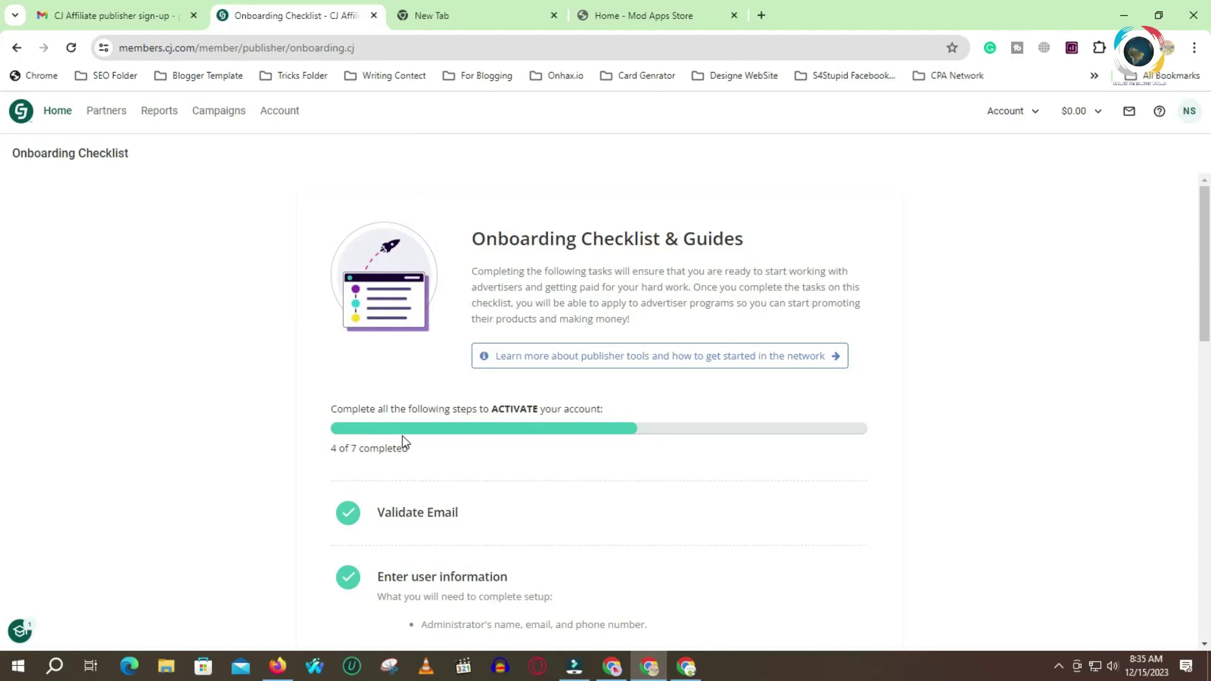
pyautogui.scroll(-2, 403, 433)
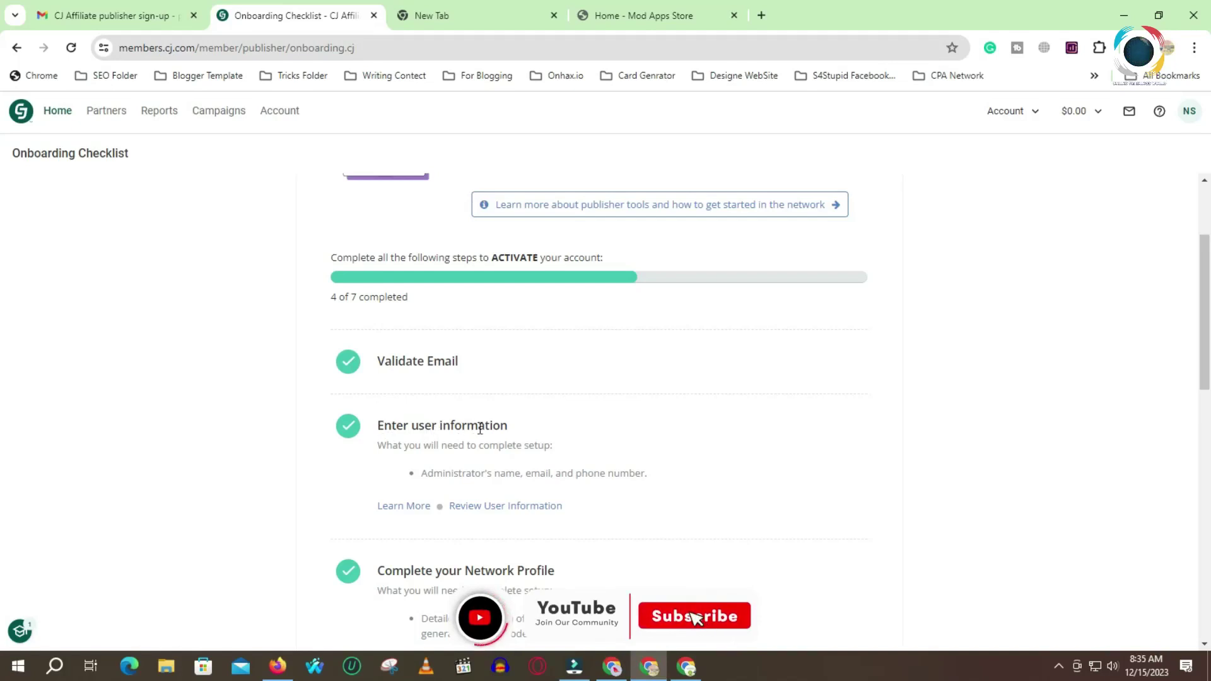
pyautogui.scroll(-2, 476, 427)
pyautogui.scroll(-1, 555, 425)
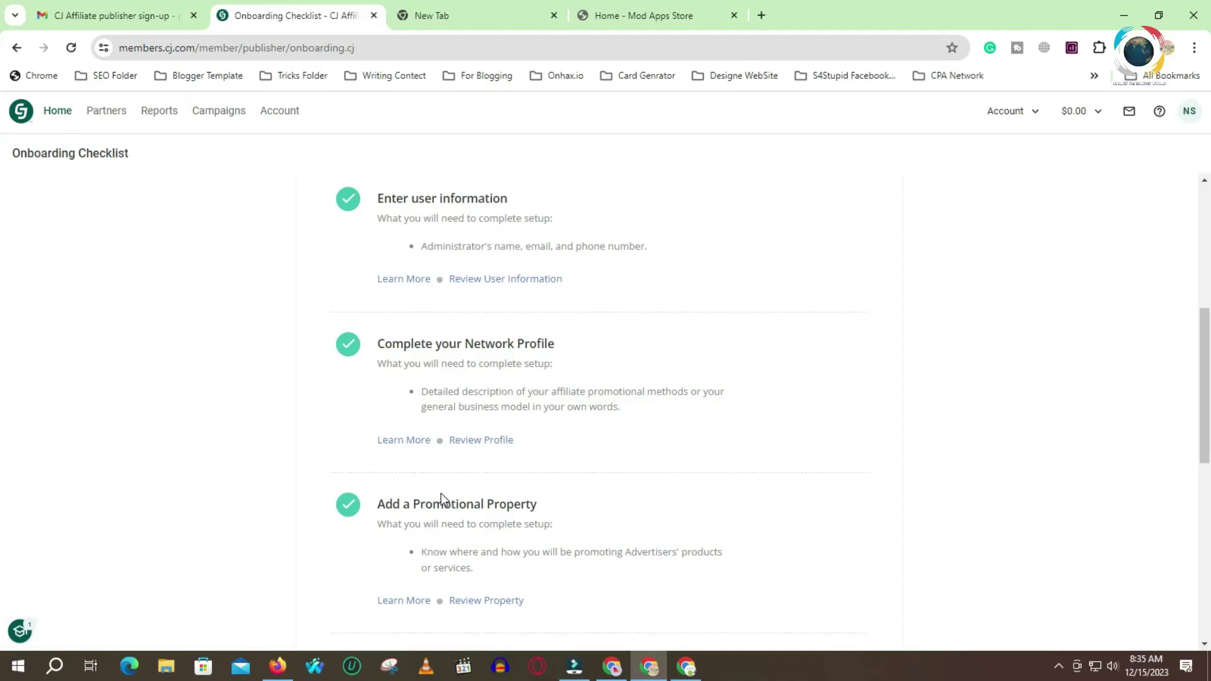
pyautogui.scroll(-5, 489, 467)
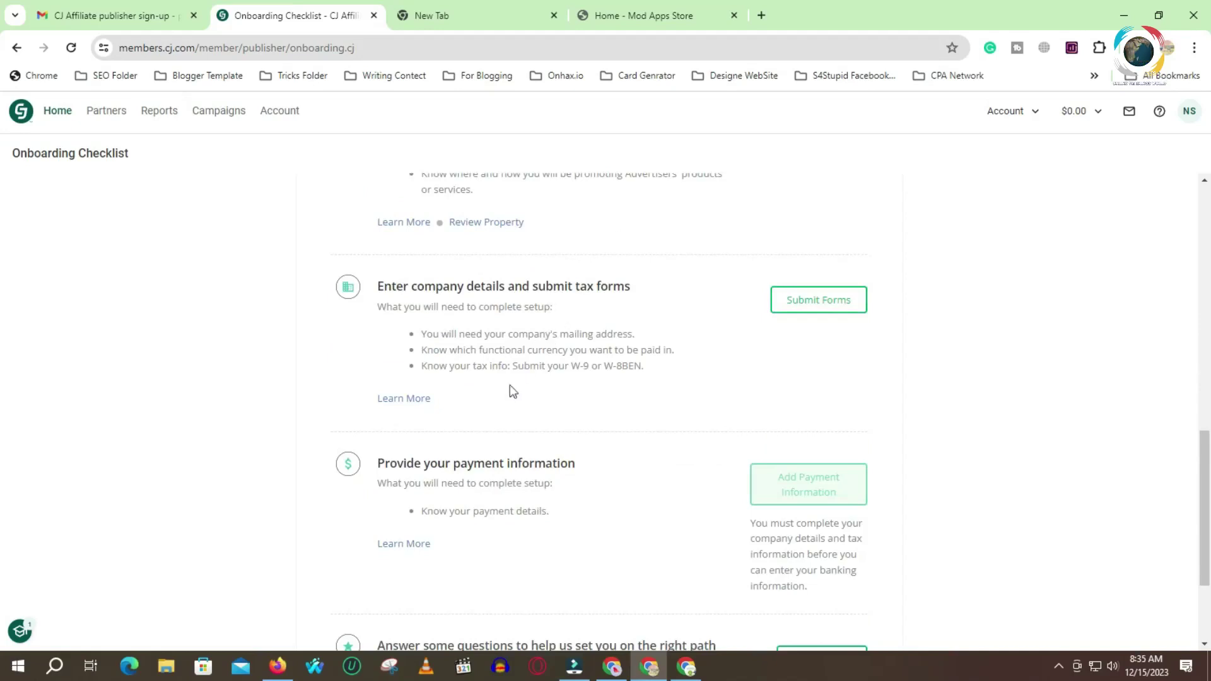
pyautogui.scroll(-1, 515, 475)
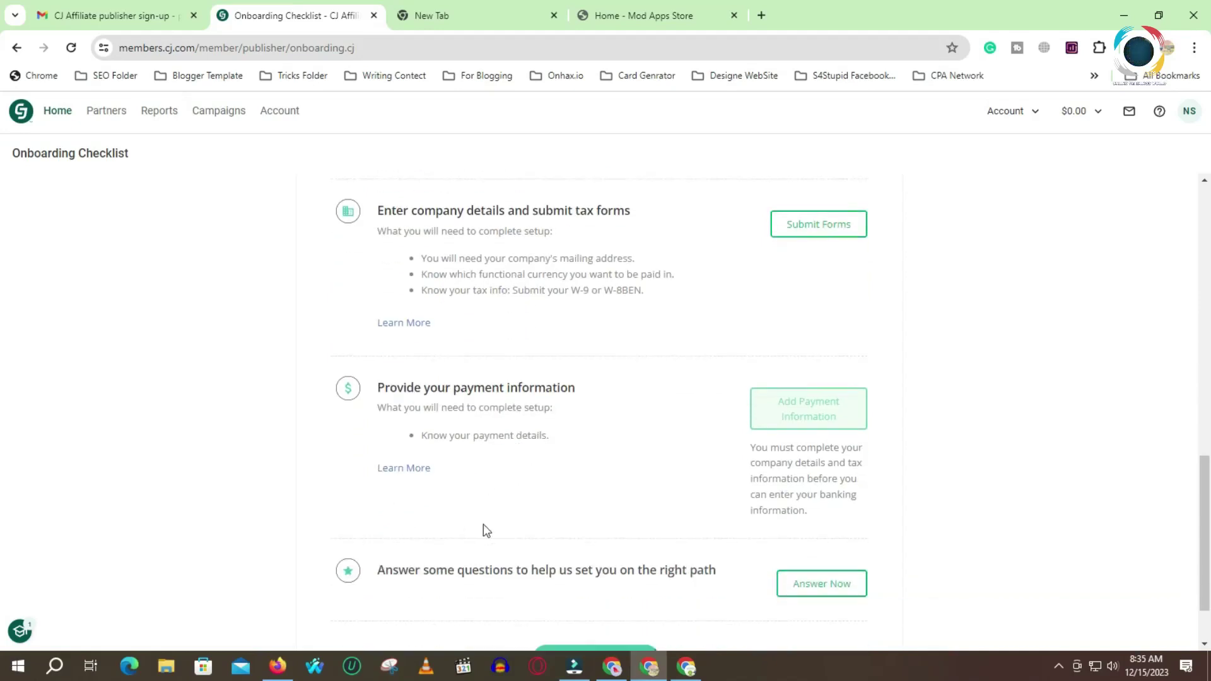